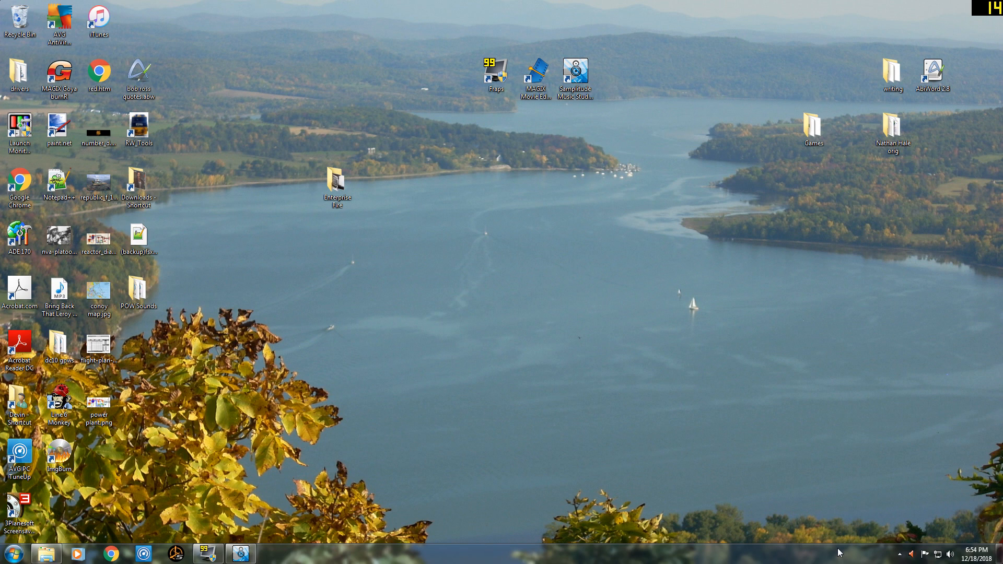
Open the ThirdWire folder inside Saved Games in the personal user folder.
{"action": "left_click", "coordinate": [16, 557]}
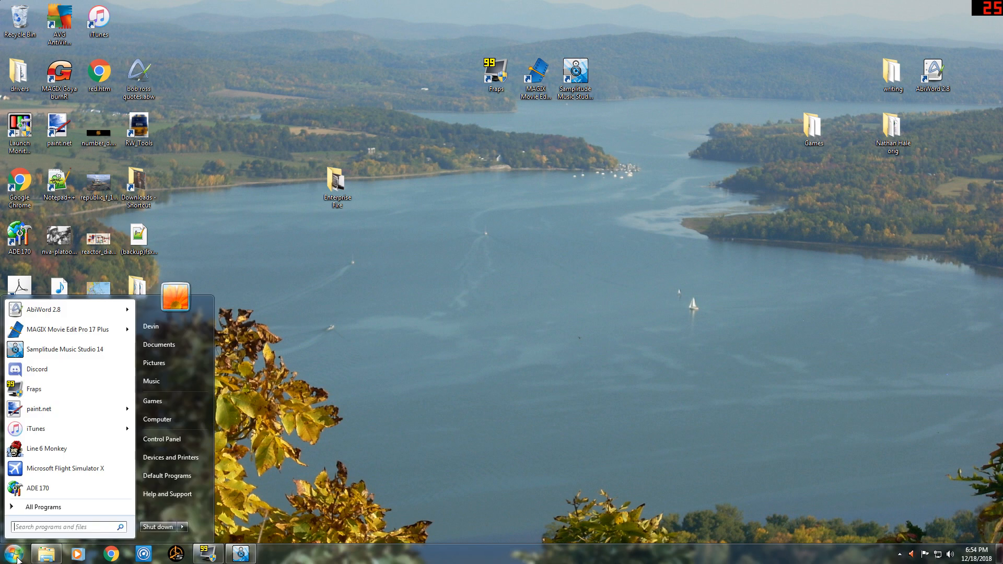
{"action": "left_click", "coordinate": [169, 328]}
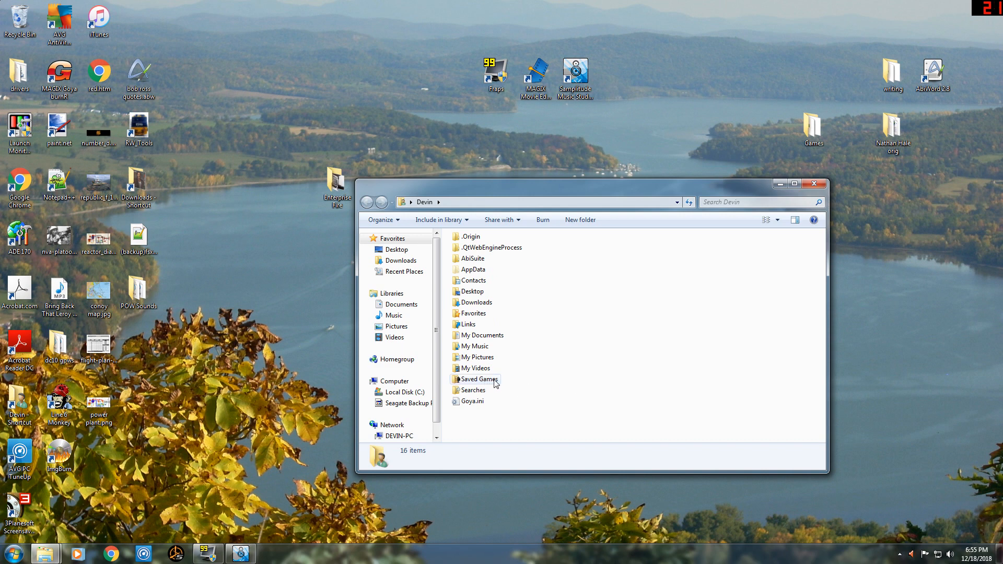
{"action": "mouse_move", "coordinate": [490, 385]}
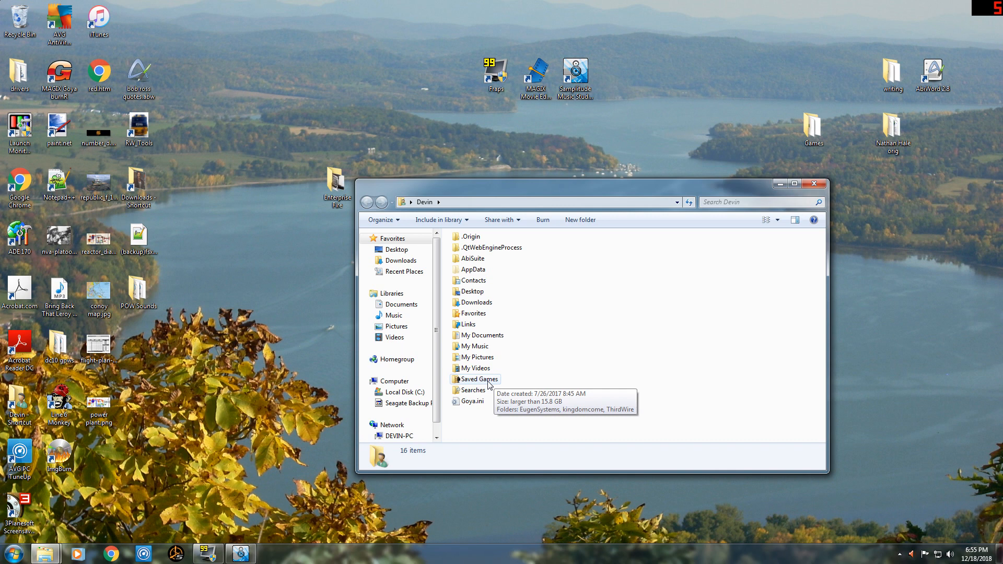
{"action": "double_click", "coordinate": [488, 383]}
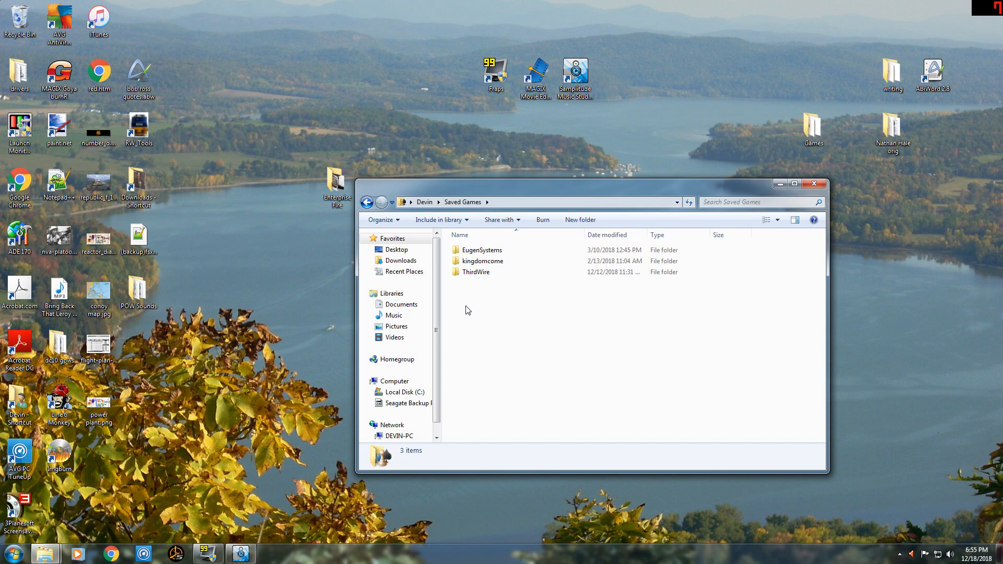
{"action": "double_click", "coordinate": [480, 273]}
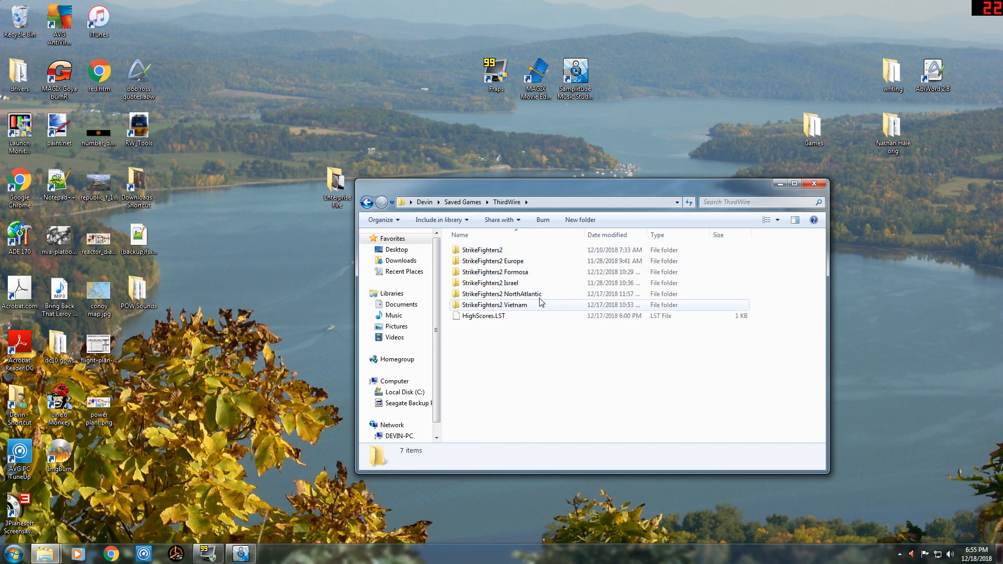
Look through the StrikeFighters2, StrikeFighters2 Vietnam and StrikeFighters2 Israel mod folders, returning to the ThirdWire folder.
{"action": "double_click", "coordinate": [509, 252]}
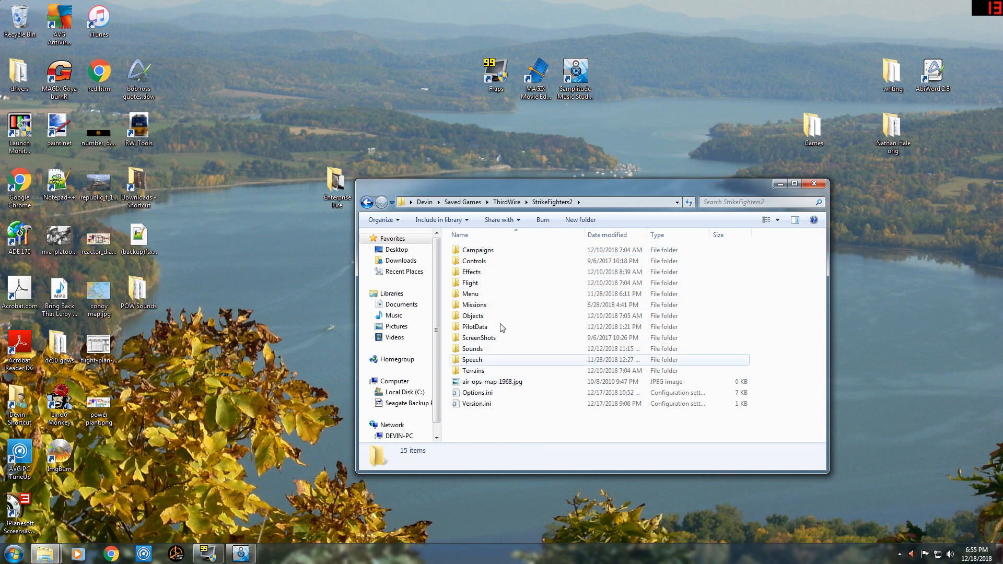
{"action": "left_click", "coordinate": [368, 204]}
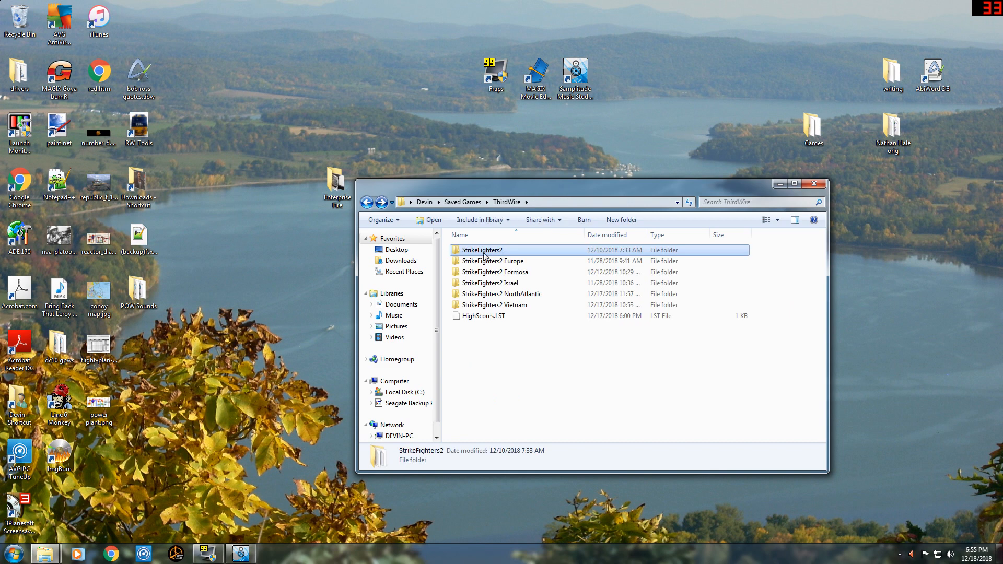
{"action": "double_click", "coordinate": [501, 306]}
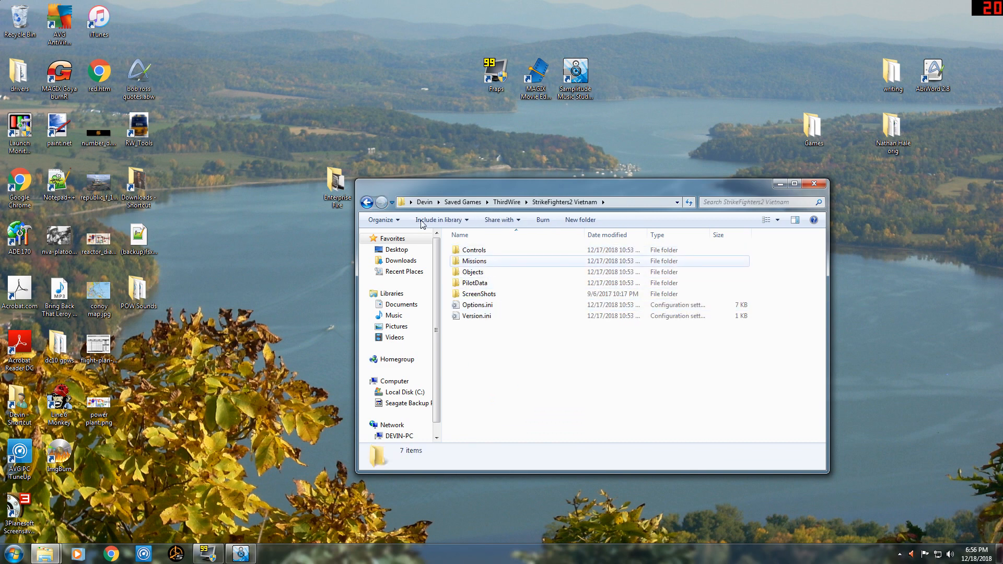
{"action": "key", "text": "BackSpace"}
{"action": "double_click", "coordinate": [504, 283]}
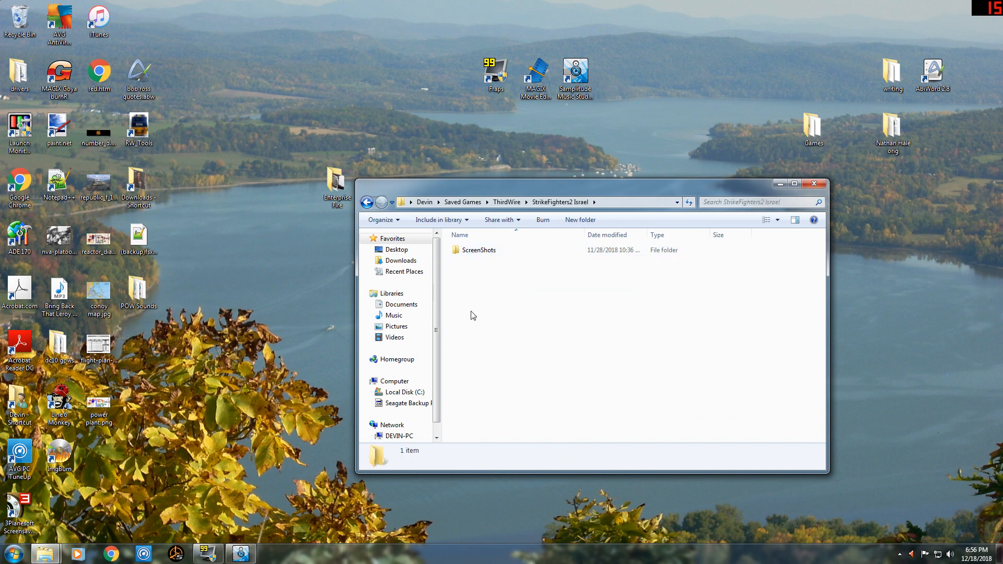
{"action": "left_click", "coordinate": [368, 203]}
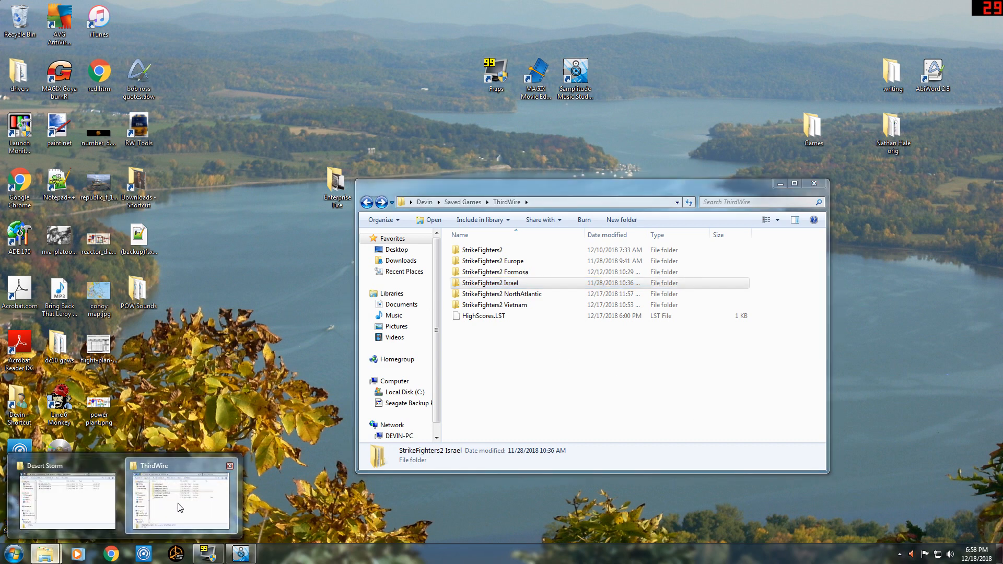
Switch to the Desert Storm downloads folder and extract SF2_ODS_Part1.7z into its own SF2_ODS_Part1 folder with 7-Zip.
{"action": "mouse_move", "coordinate": [45, 553]}
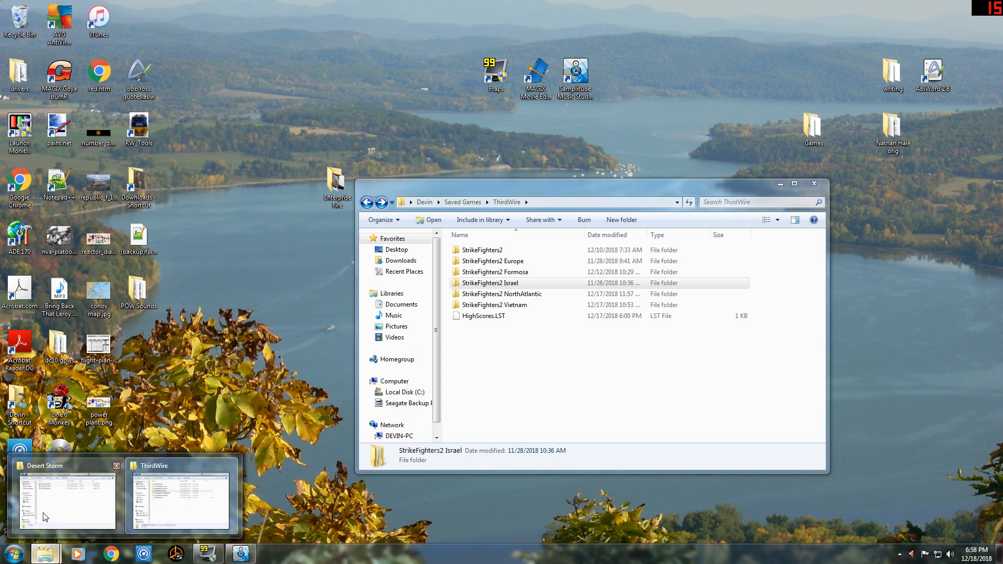
{"action": "left_click", "coordinate": [44, 514]}
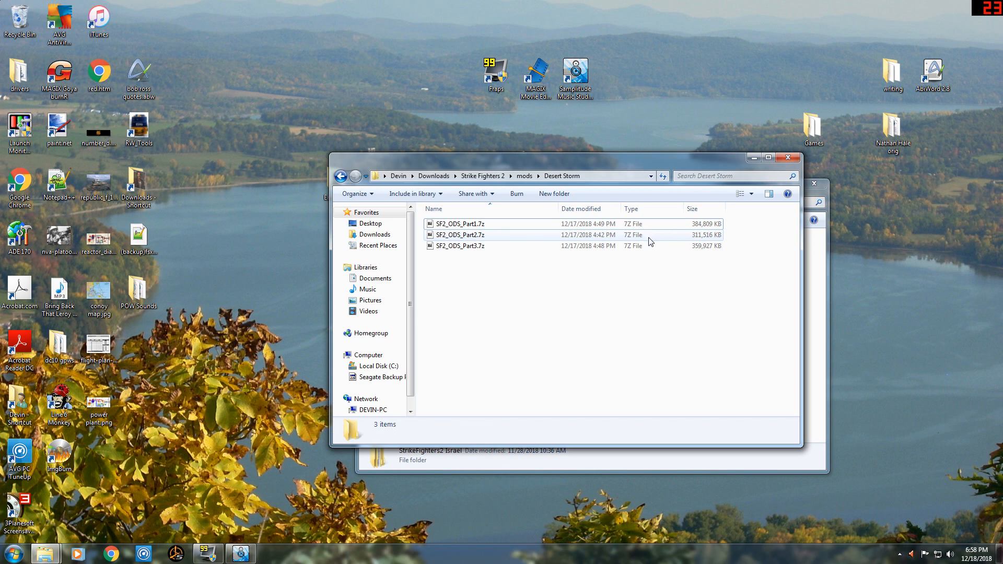
{"action": "right_click", "coordinate": [464, 224]}
{"action": "mouse_move", "coordinate": [497, 246]}
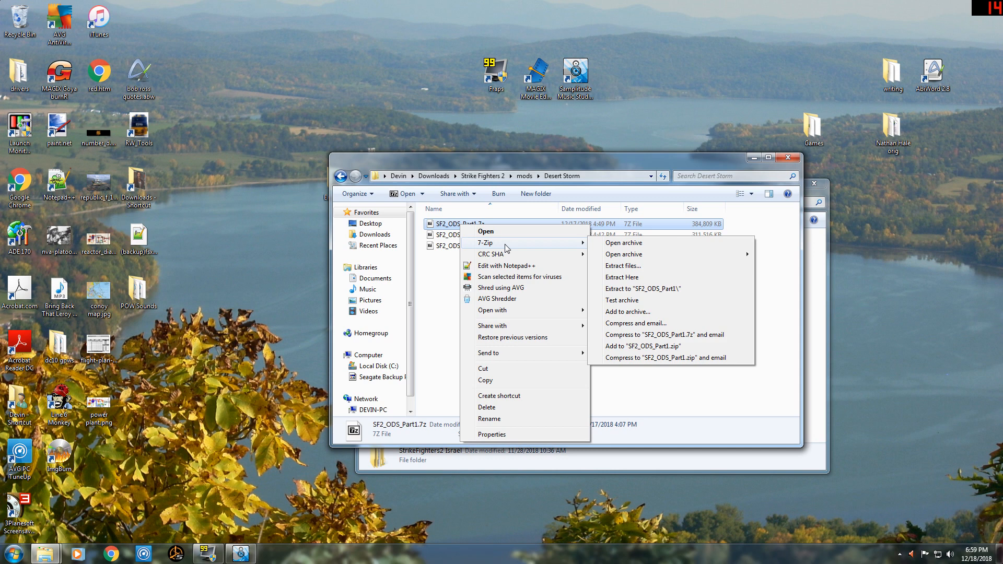
{"action": "left_click", "coordinate": [658, 289]}
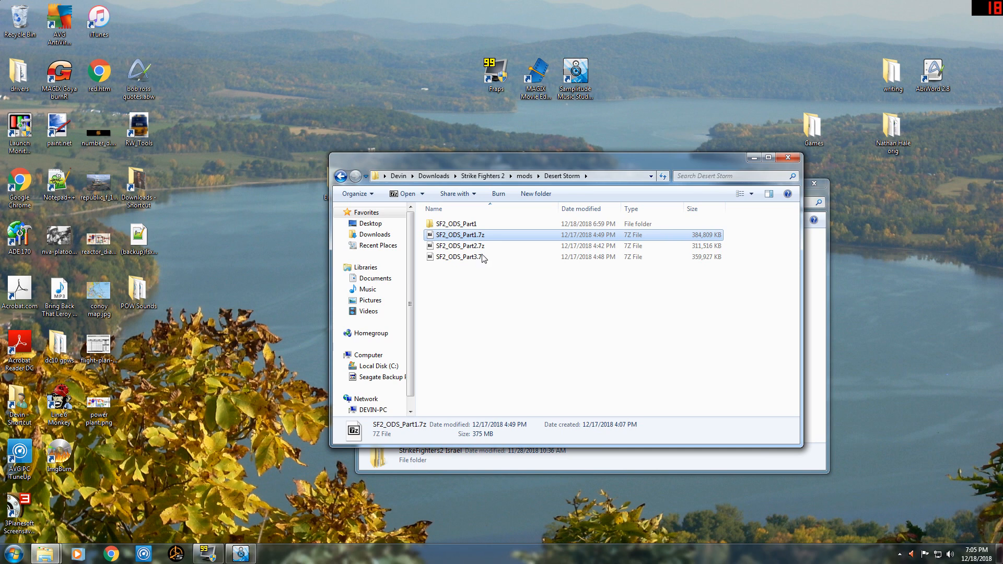
Examine the contents of the extracted SF2_ODS_Part1 folder and its Part1 subfolder, returning to the Desert Storm folder.
{"action": "double_click", "coordinate": [465, 225]}
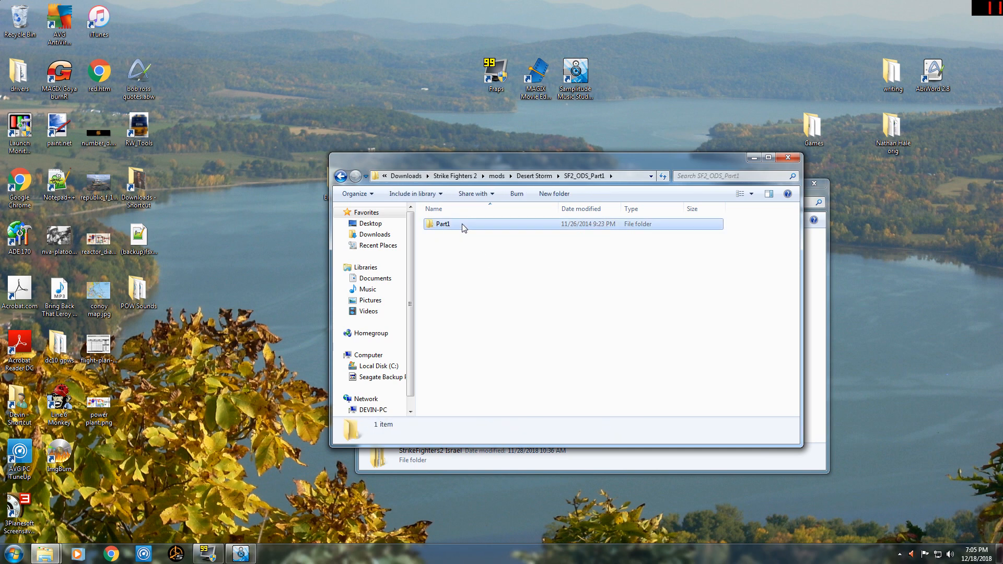
{"action": "double_click", "coordinate": [463, 225]}
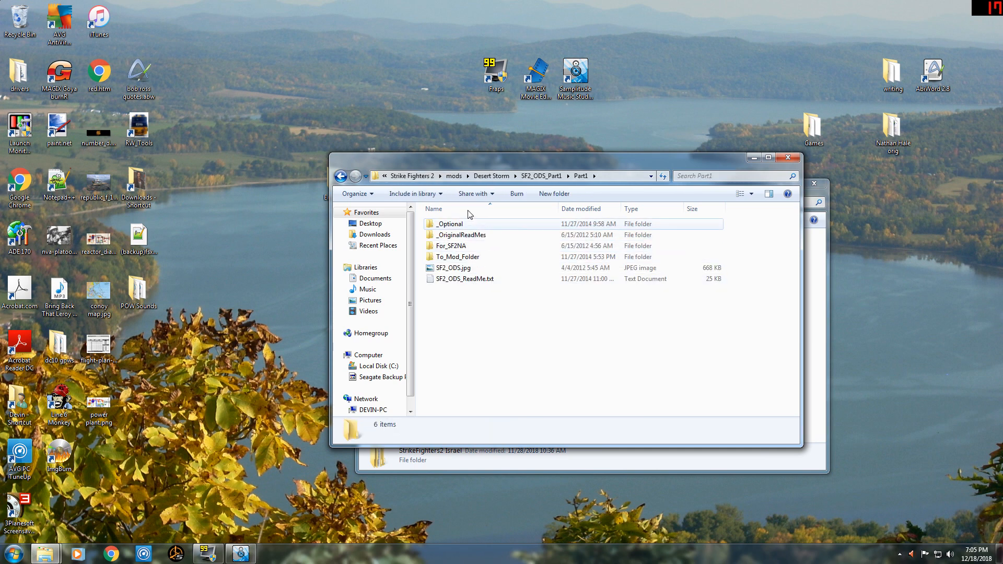
{"action": "left_click", "coordinate": [341, 177]}
{"action": "left_click", "coordinate": [340, 177]}
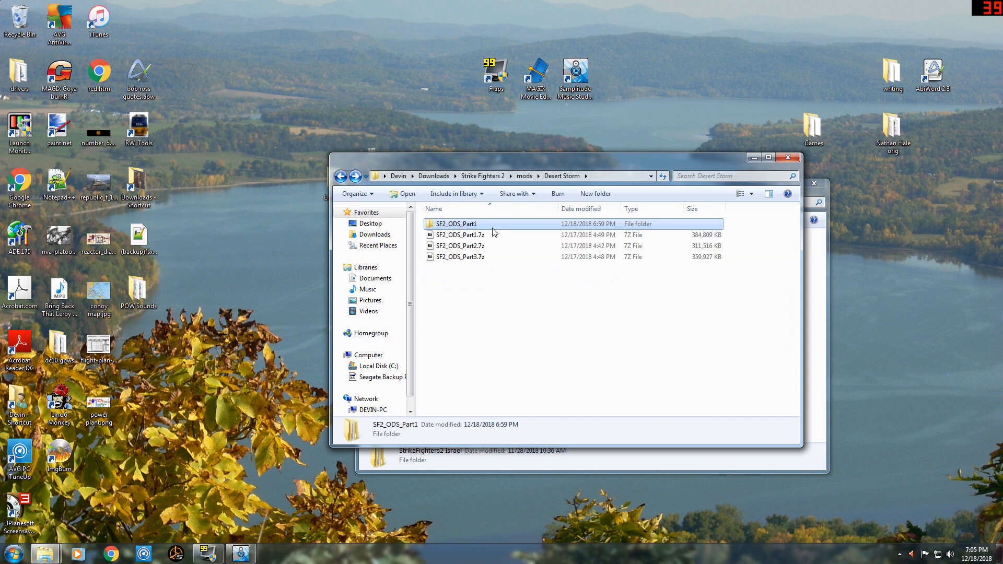
Extract SF2_ODS_Part2.7z into its own SF2_ODS_Part2 folder with 7-Zip.
{"action": "left_click", "coordinate": [476, 247]}
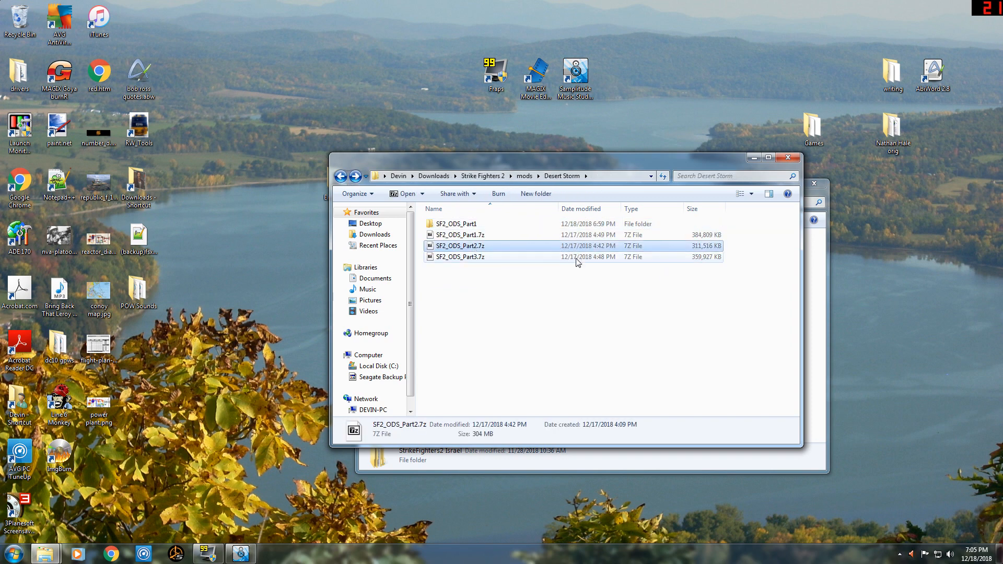
{"action": "right_click", "coordinate": [461, 250]}
{"action": "mouse_move", "coordinate": [505, 271]}
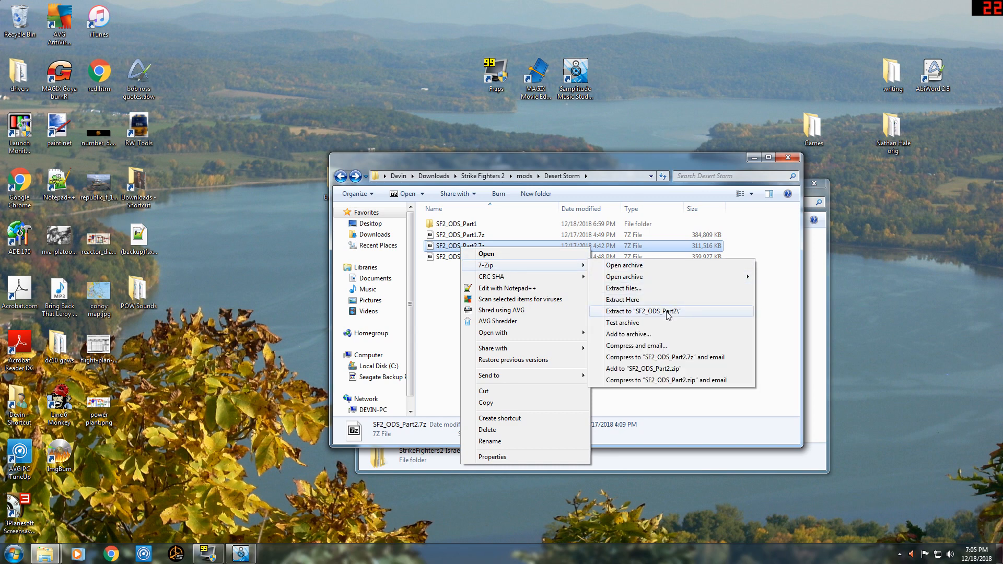
{"action": "left_click", "coordinate": [690, 312]}
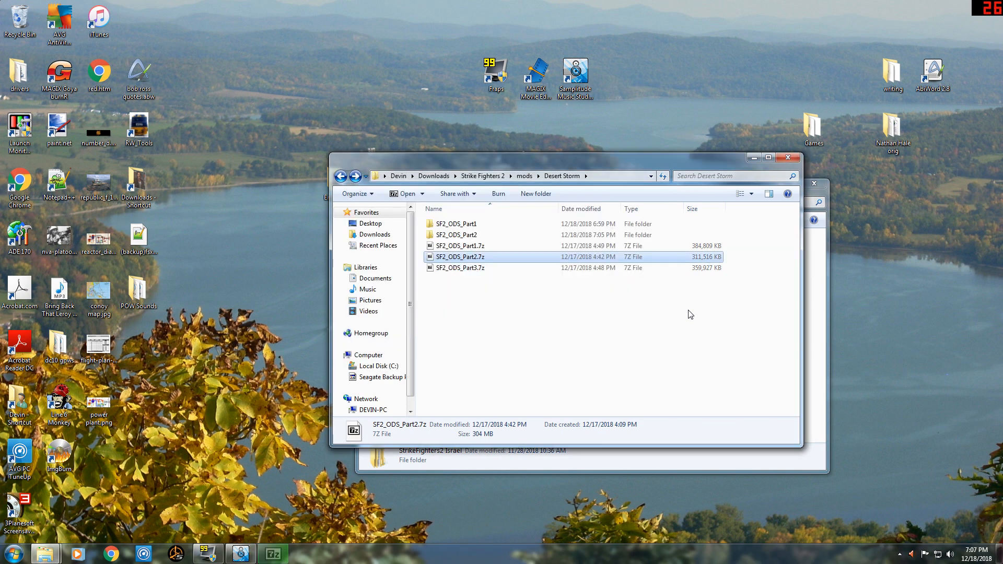
Extract SF2_ODS_Part3.7z into its own SF2_ODS_Part3 folder with 7-Zip and clear the file selection.
{"action": "left_click", "coordinate": [460, 268]}
{"action": "right_click", "coordinate": [460, 272]}
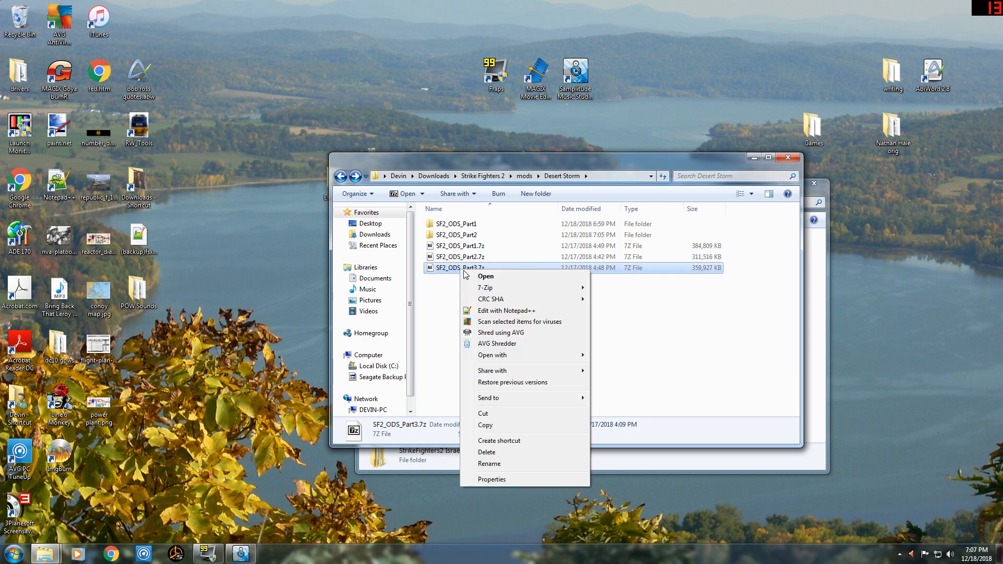
{"action": "mouse_move", "coordinate": [506, 290]}
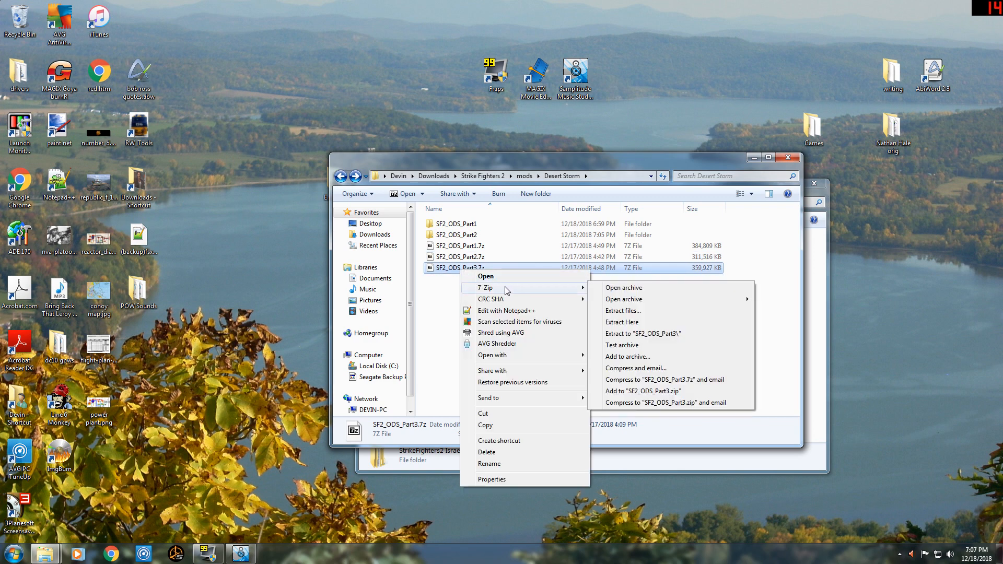
{"action": "left_click", "coordinate": [675, 334]}
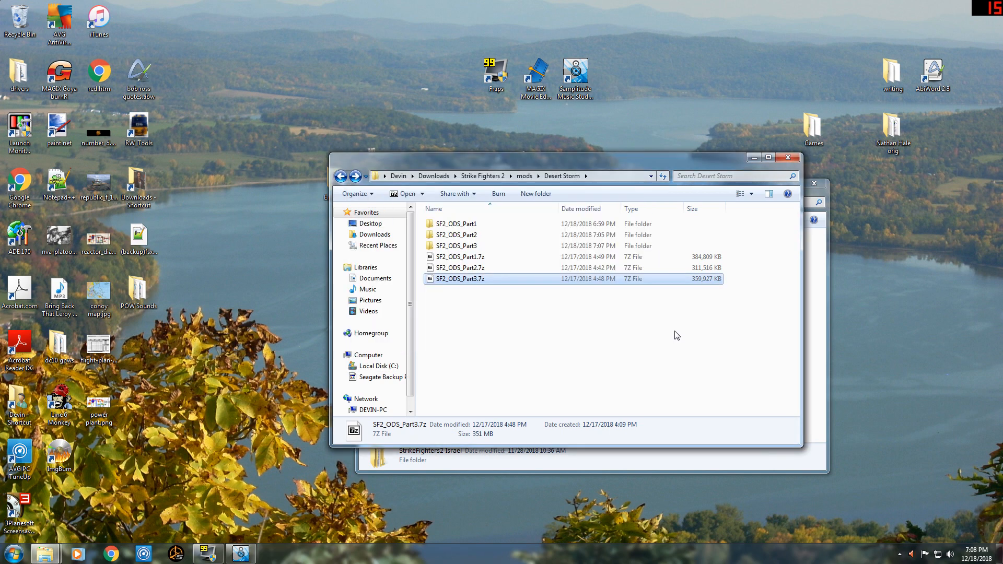
{"action": "left_click", "coordinate": [595, 366]}
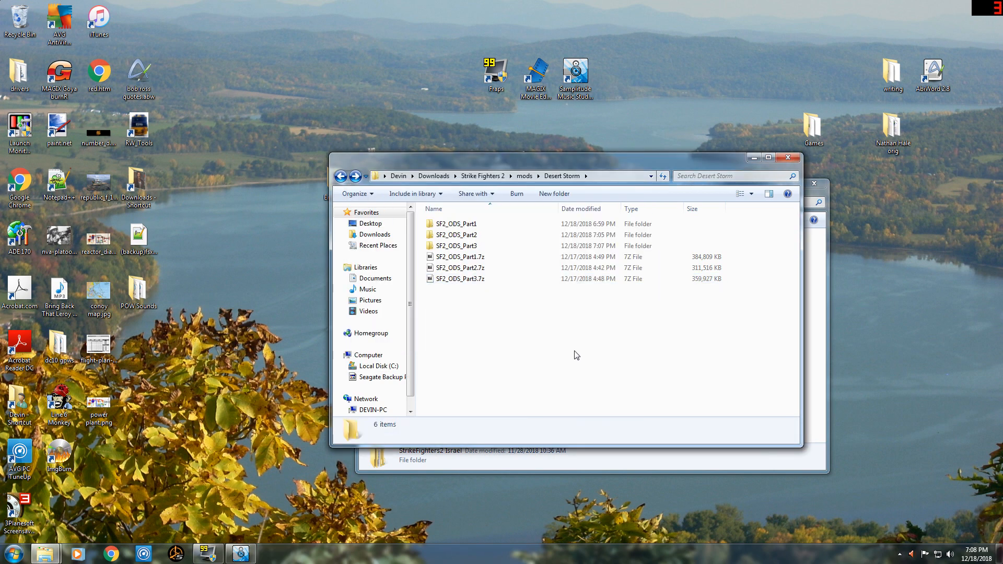
Open SF2_ODS_ReadMe.txt in the extracted Part1 folder, read its requirements and installation steps, and close it.
{"action": "double_click", "coordinate": [477, 225]}
{"action": "double_click", "coordinate": [473, 226]}
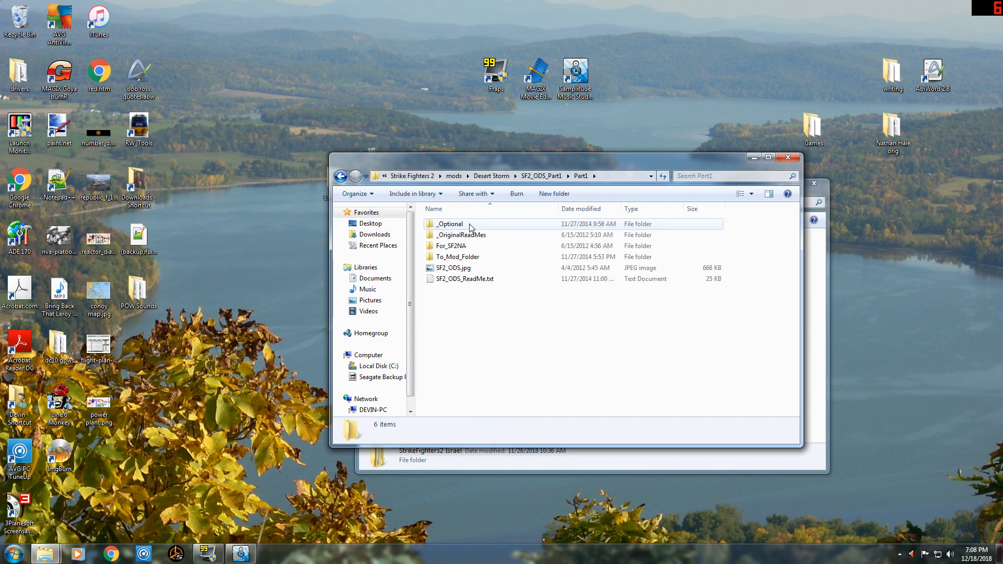
{"action": "double_click", "coordinate": [465, 279]}
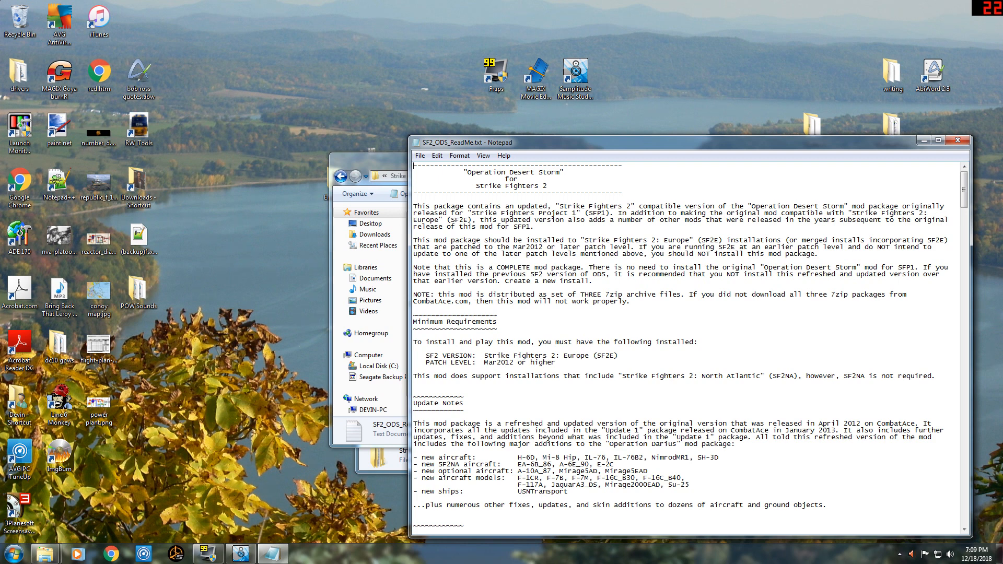
{"action": "scroll", "coordinate": [689, 345], "scroll_direction": "down", "scroll_amount": 9}
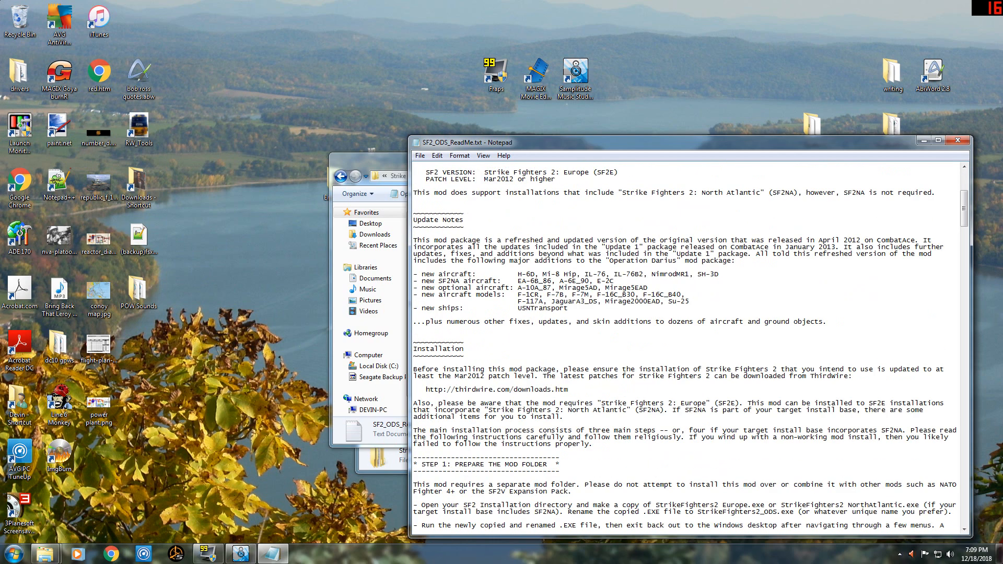
{"action": "scroll", "coordinate": [690, 345], "scroll_direction": "down", "scroll_amount": 4}
{"action": "scroll", "coordinate": [690, 345], "scroll_direction": "down", "scroll_amount": 5}
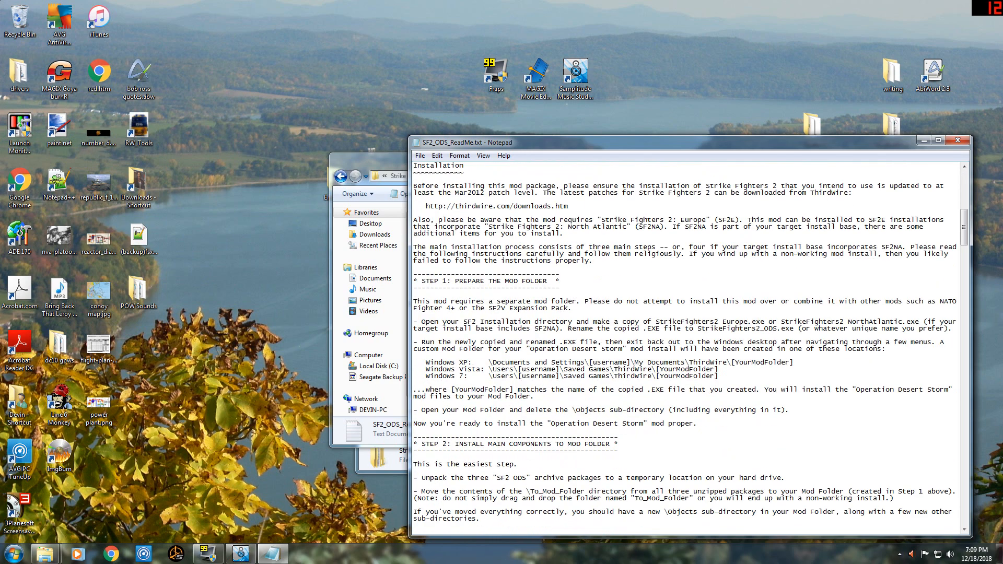
{"action": "scroll", "coordinate": [690, 345], "scroll_direction": "up", "scroll_amount": 1}
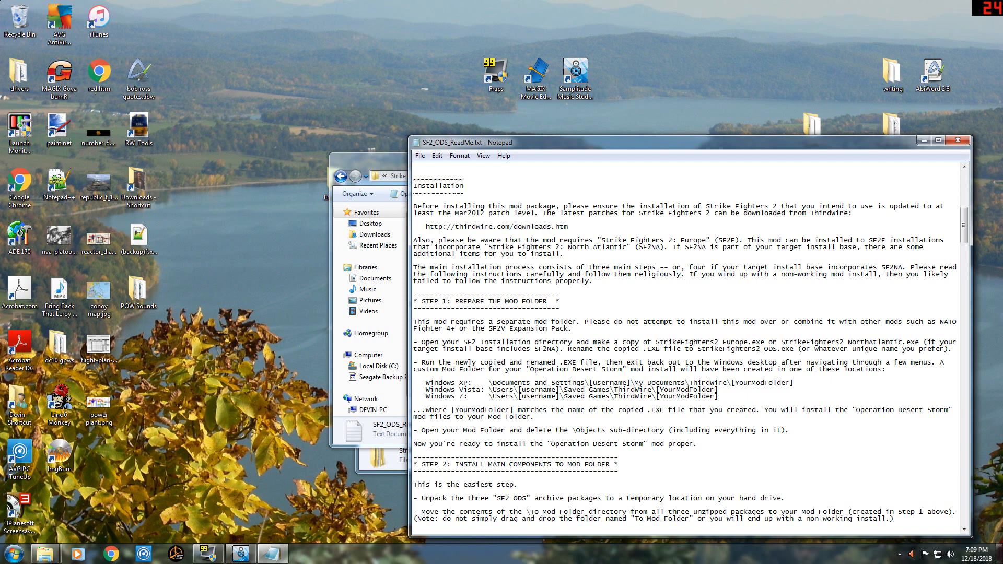
{"action": "scroll", "coordinate": [686, 348], "scroll_direction": "down", "scroll_amount": 2}
{"action": "left_click", "coordinate": [958, 140]}
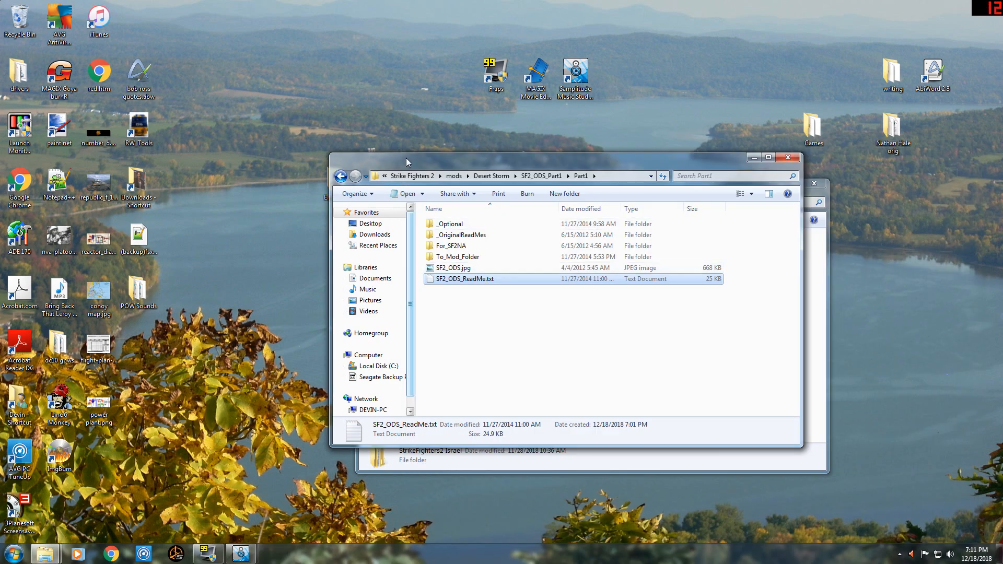
Arrange the Part1 and ThirdWire folder windows next to each other so both file lists can be reached.
{"action": "left_click_drag", "start_coordinate": [438, 167], "coordinate": [320, 161]}
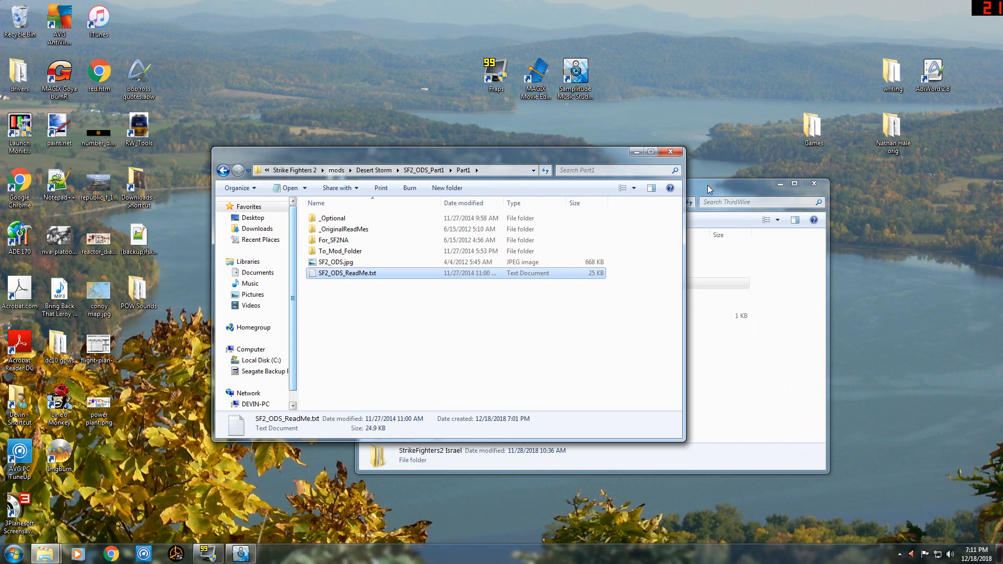
{"action": "left_click", "coordinate": [710, 190]}
{"action": "left_click_drag", "start_coordinate": [538, 188], "coordinate": [644, 158]}
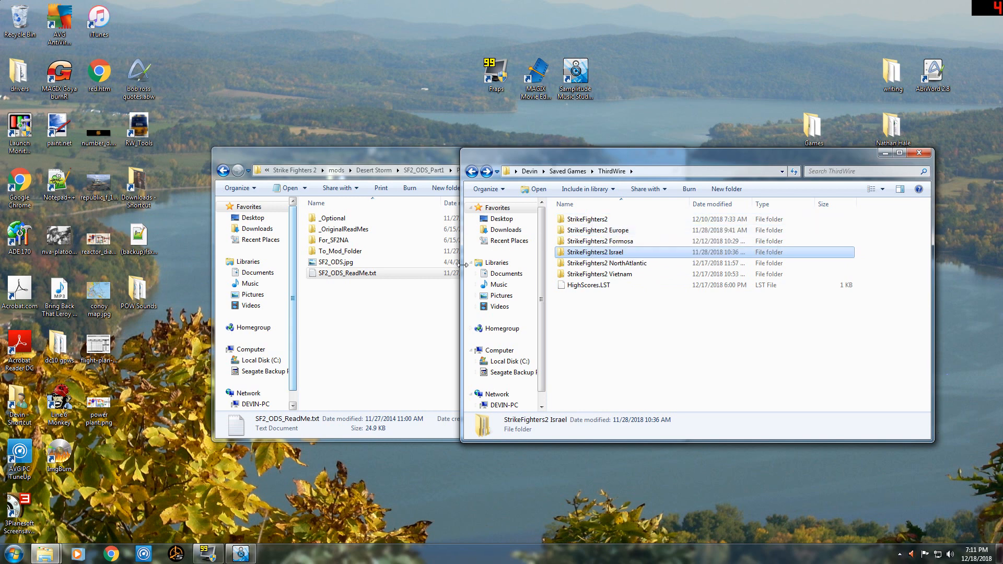
Recheck the instructions in SF2_ODS_ReadMe.txt, close it, and move the ThirdWire window farther clear of the Part1 window.
{"action": "double_click", "coordinate": [338, 275]}
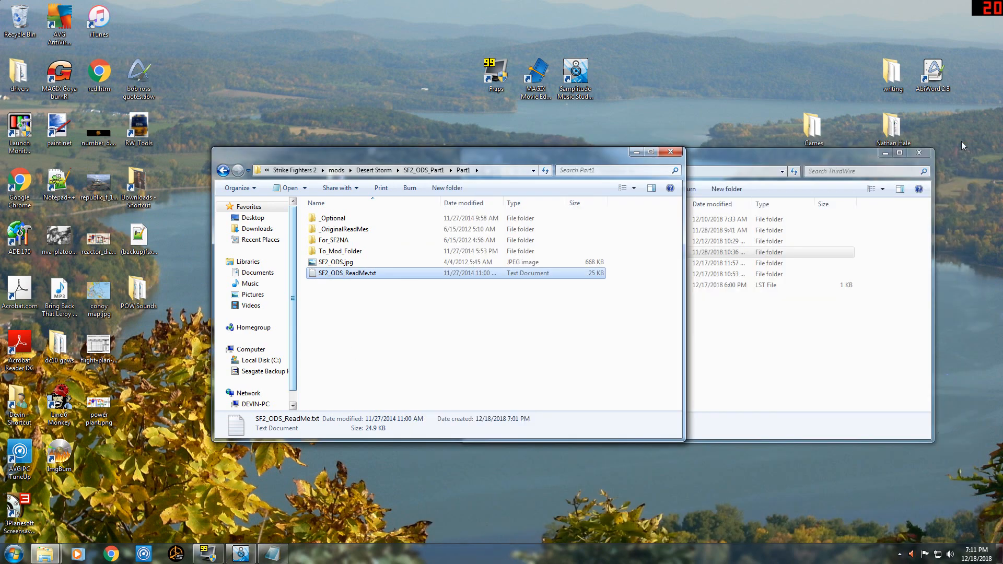
{"action": "left_click", "coordinate": [958, 140]}
{"action": "left_click", "coordinate": [651, 232]}
{"action": "left_click_drag", "start_coordinate": [752, 157], "coordinate": [813, 156]}
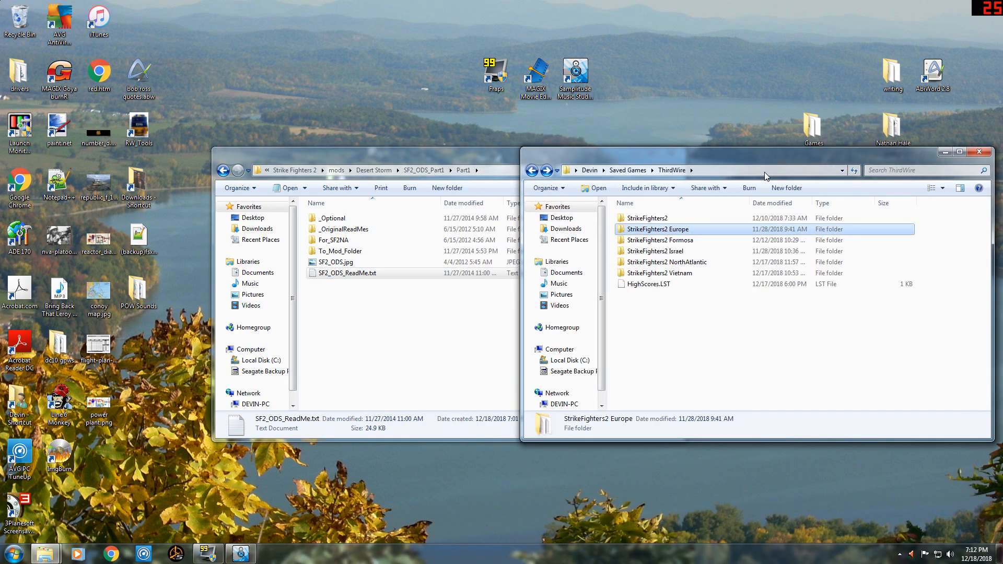
{"action": "left_click", "coordinate": [166, 354]}
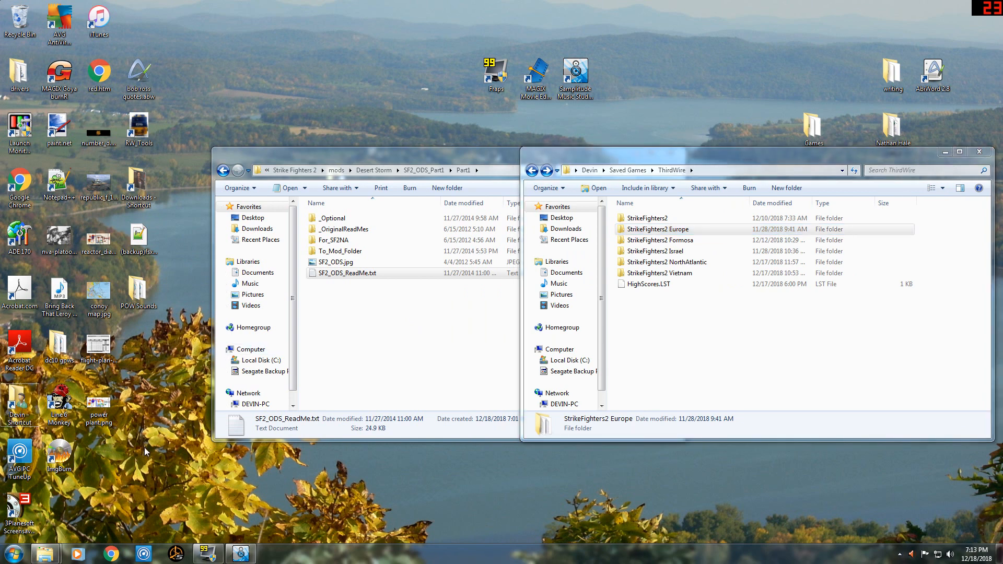
Open the game install folder C:\GAMES\ThirdWire\Strike Fighters 2 in a new window and locate the StrikeFighters2 Europe files.
{"action": "left_click", "coordinate": [14, 556]}
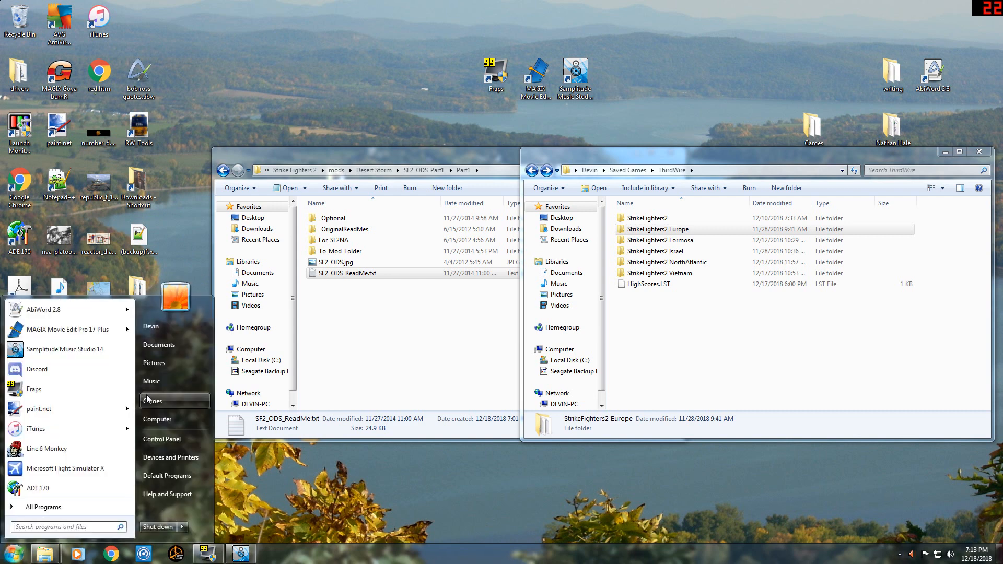
{"action": "left_click", "coordinate": [167, 402]}
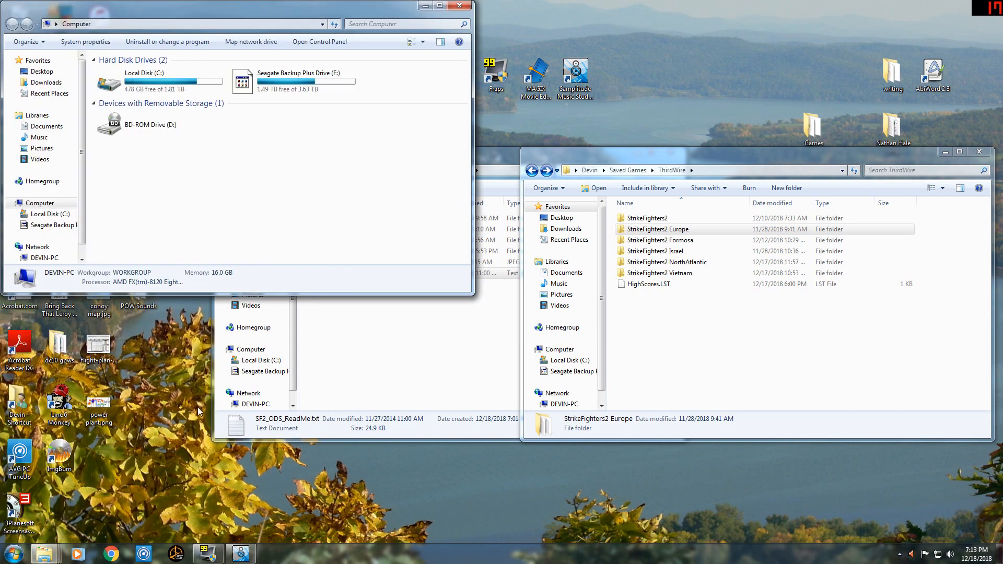
{"action": "double_click", "coordinate": [161, 79]}
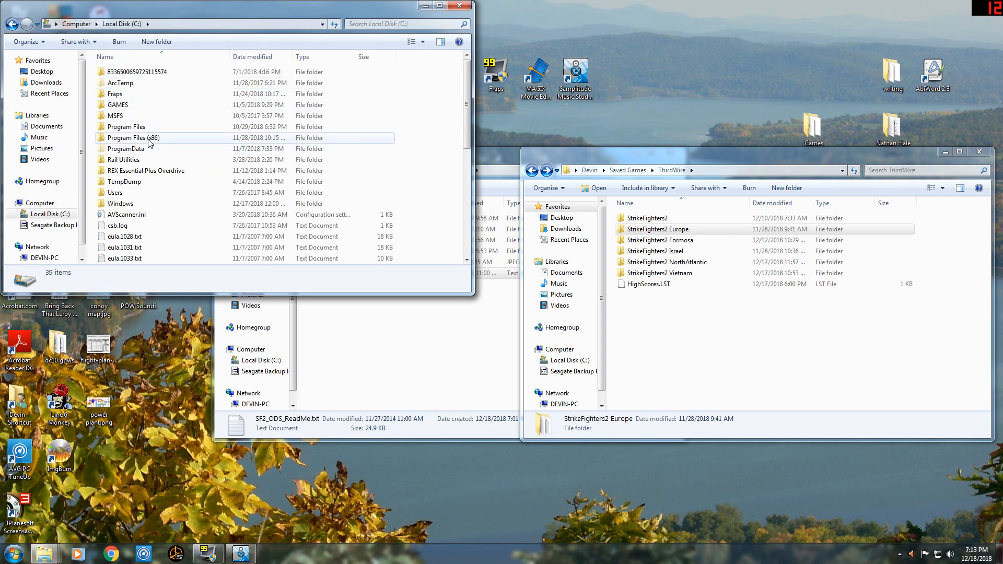
{"action": "double_click", "coordinate": [117, 104]}
{"action": "scroll", "coordinate": [134, 182], "scroll_direction": "down", "scroll_amount": 1}
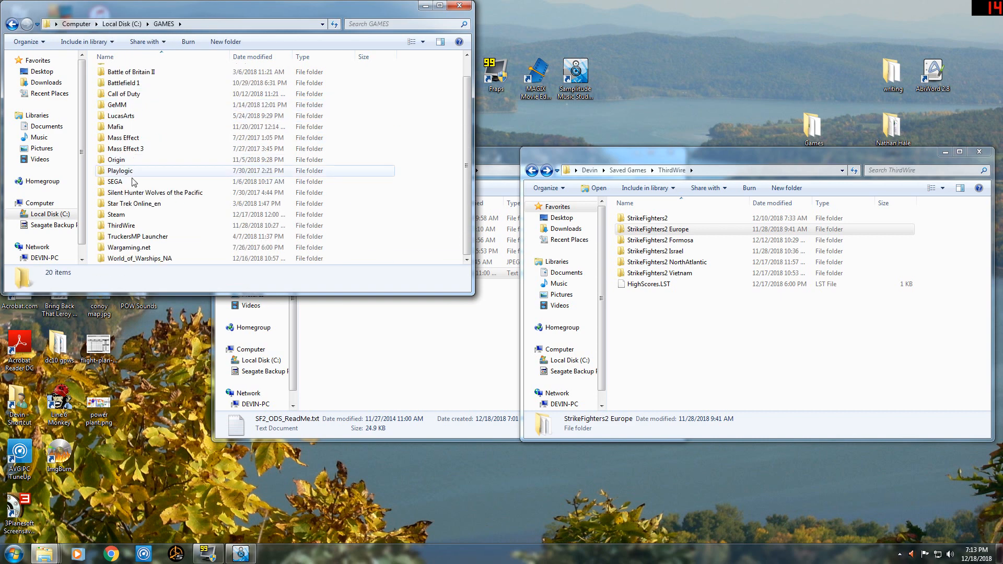
{"action": "double_click", "coordinate": [126, 225]}
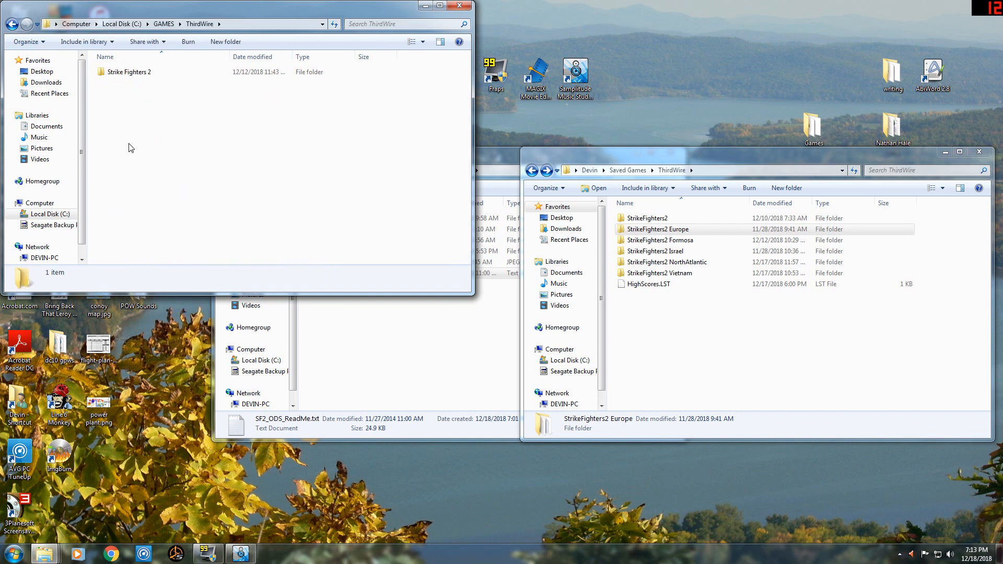
{"action": "double_click", "coordinate": [139, 73]}
{"action": "scroll", "coordinate": [139, 80], "scroll_direction": "down", "scroll_amount": 4}
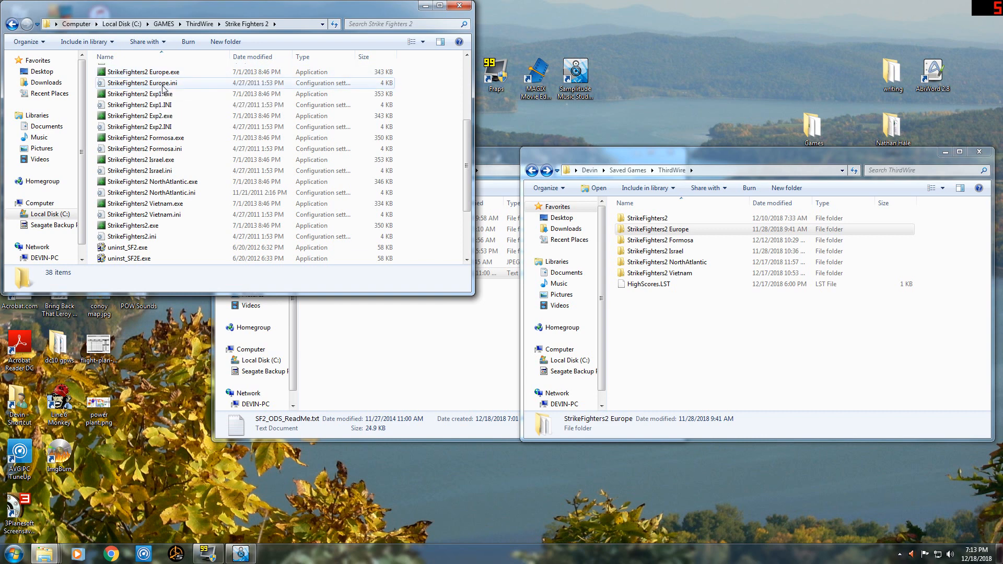
Copy StrikeFighters2 Europe.exe and StrikeFighters2 Europe.ini from the install folder into the Saved Games ThirdWire folder.
{"action": "left_click", "coordinate": [144, 76]}
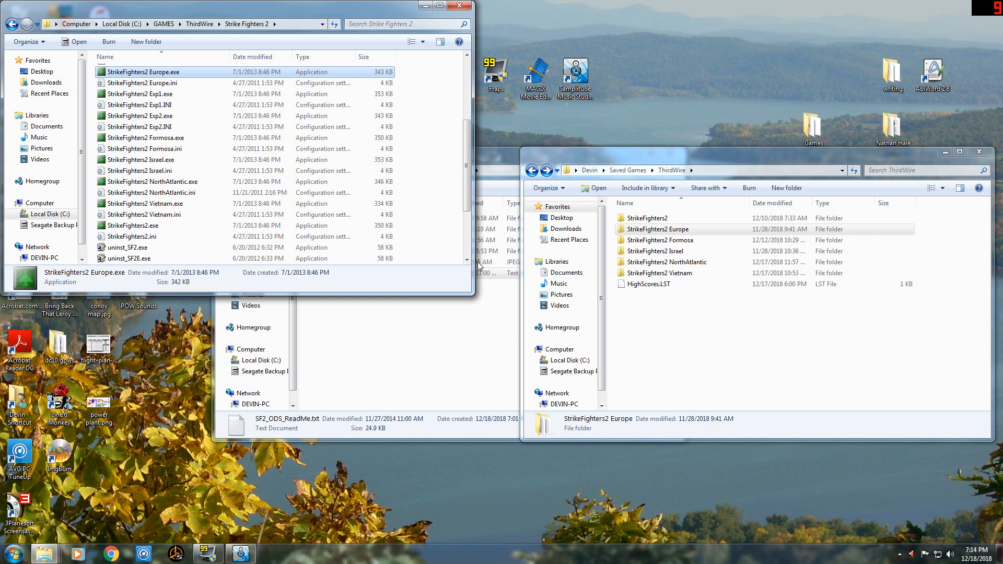
{"action": "left_click", "coordinate": [652, 342]}
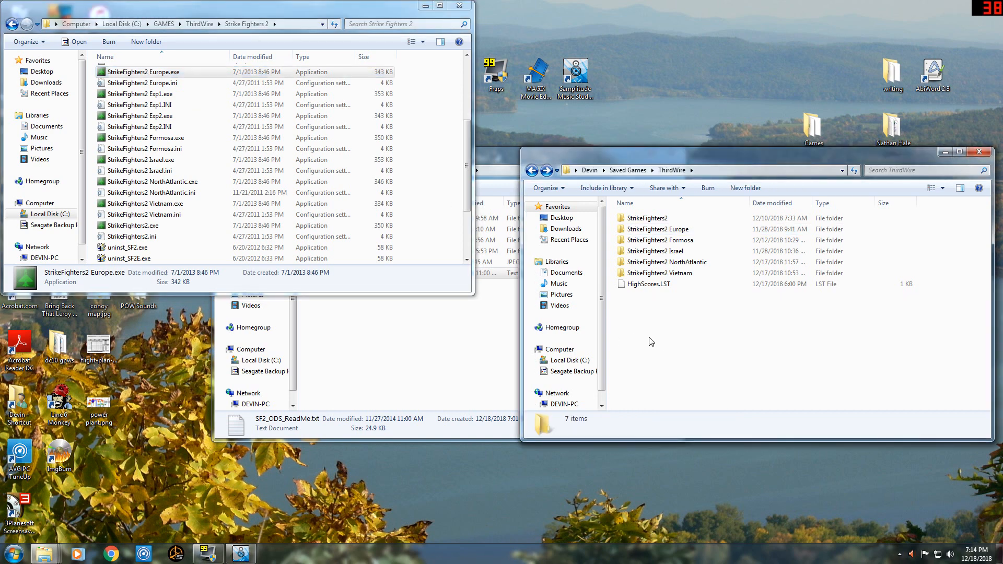
{"action": "key", "text": "ctrl+v"}
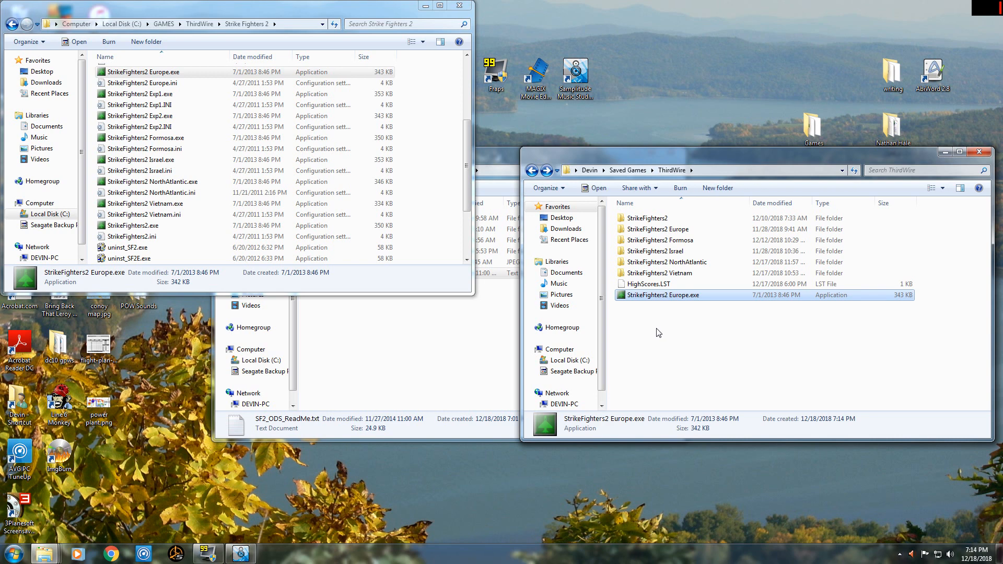
{"action": "left_click", "coordinate": [682, 297], "text": "ctrl"}
{"action": "left_click", "coordinate": [162, 84]}
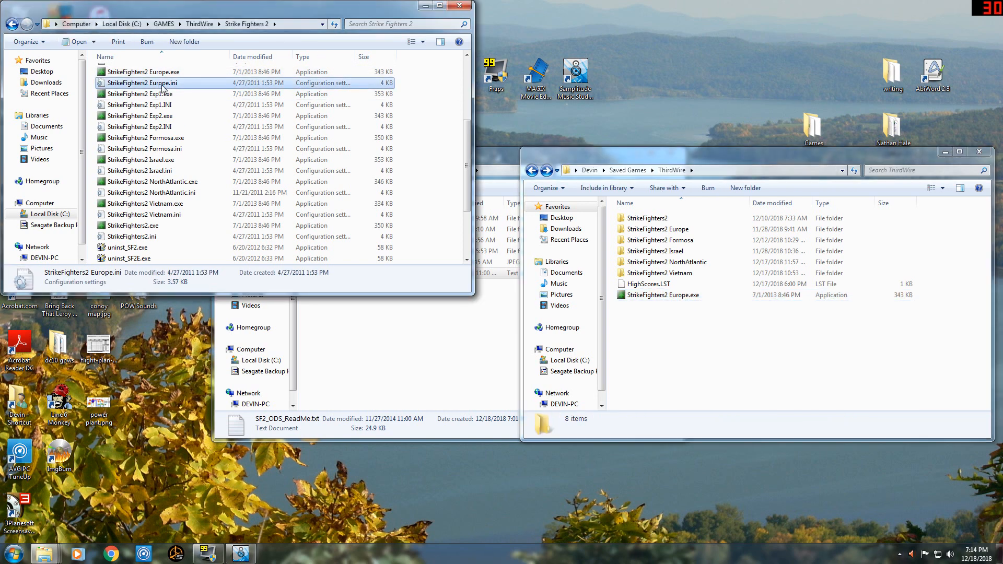
{"action": "left_click", "coordinate": [663, 322]}
{"action": "key", "text": "ctrl+v"}
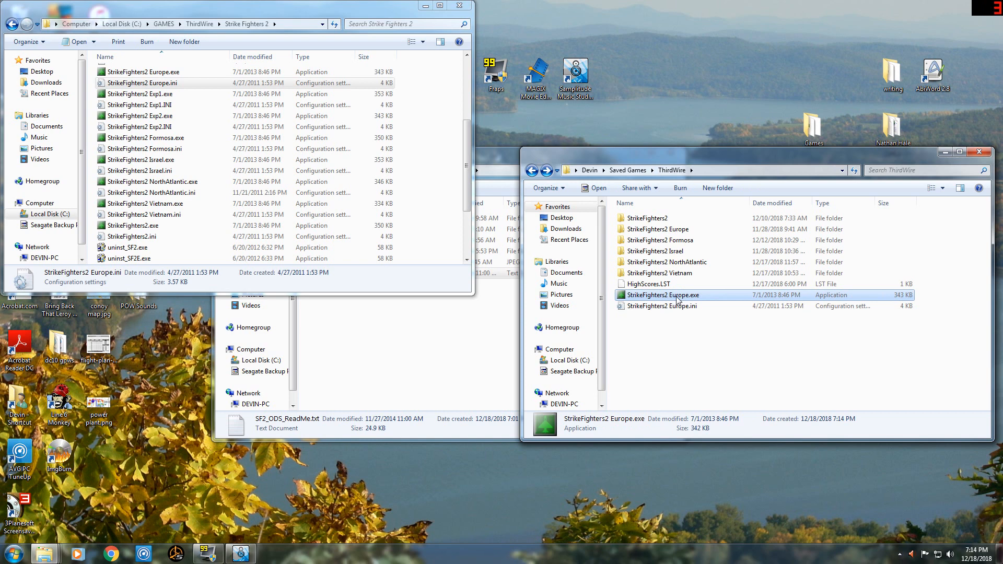
Rename the copied StrikeFighters2 Europe.exe in the Saved Games ThirdWire folder as StrikeFighters2 Desert Storm.exe.
{"action": "left_click", "coordinate": [675, 298]}
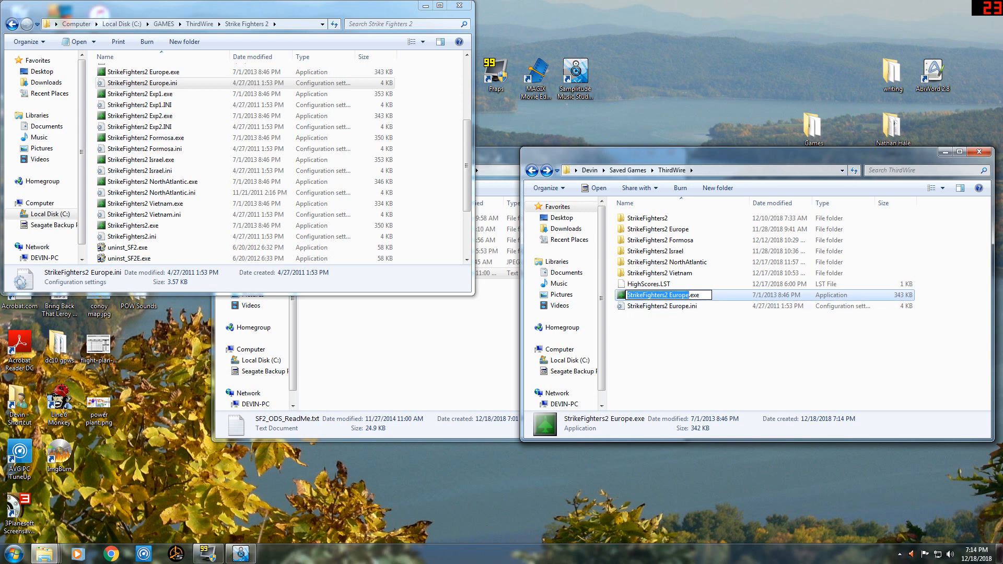
{"action": "left_click", "coordinate": [676, 296]}
{"action": "double_click", "coordinate": [677, 295]}
{"action": "key", "text": "BackSpace"}
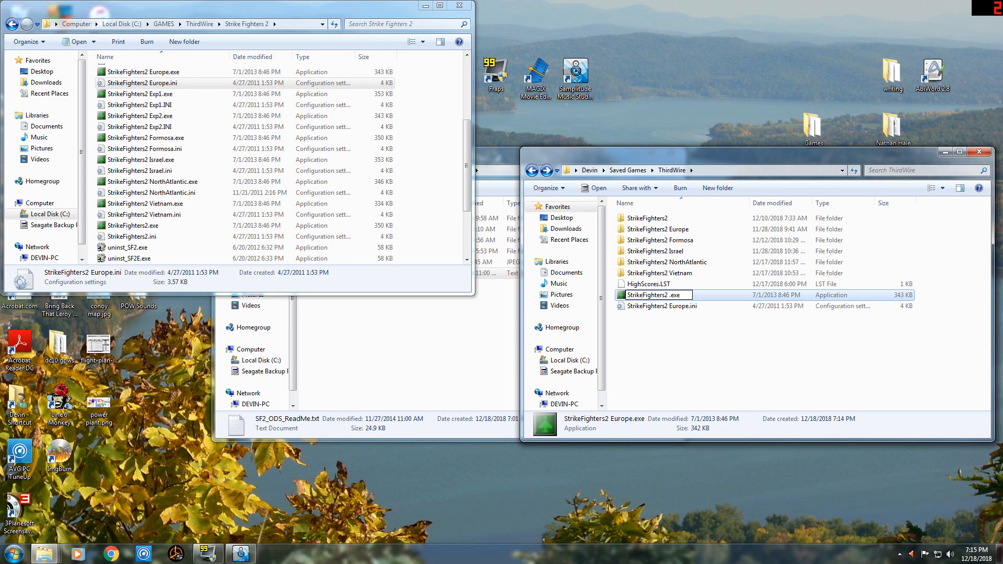
{"action": "type", "text": "Desert So"}
{"action": "key", "text": "BackSpace"}
{"action": "type", "text": "torm"}
{"action": "key", "text": "BackSpace"}
{"action": "left_click", "coordinate": [699, 346]}
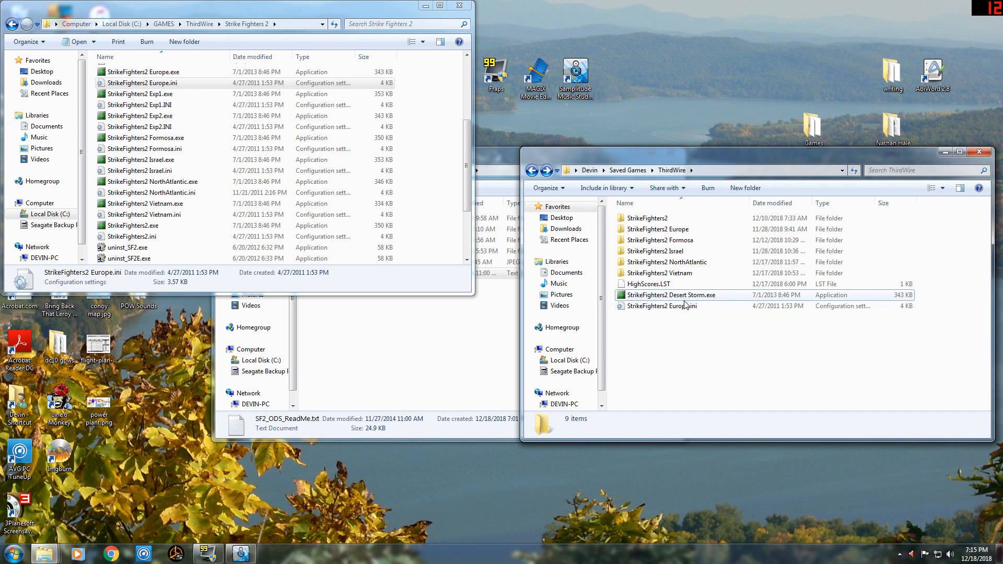
Rename the copied StrikeFighters2 Europe.ini as StrikeFighters2 Desert Storm.ini.
{"action": "left_click", "coordinate": [678, 311]}
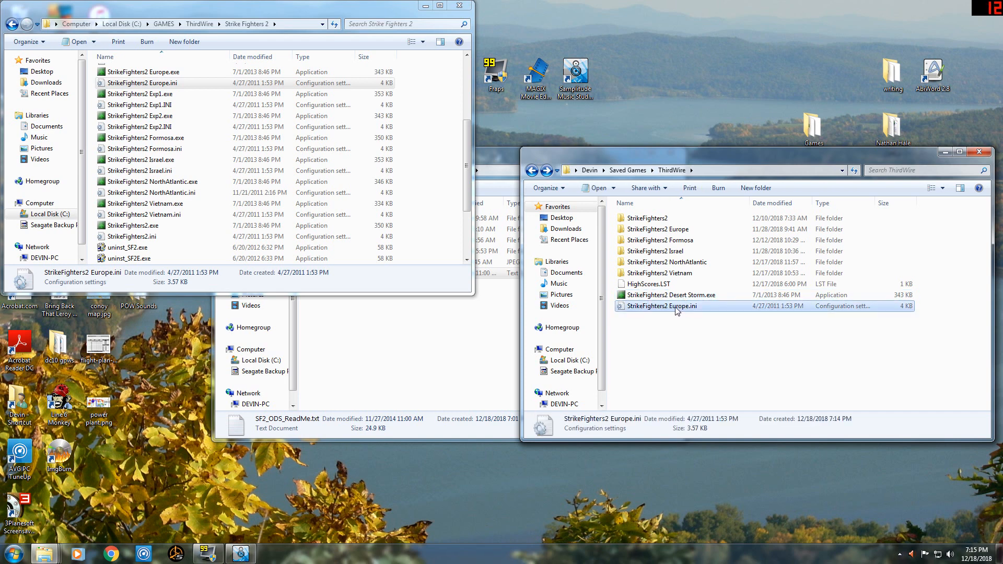
{"action": "left_click", "coordinate": [678, 307]}
{"action": "left_click_drag", "start_coordinate": [669, 307], "coordinate": [689, 307]}
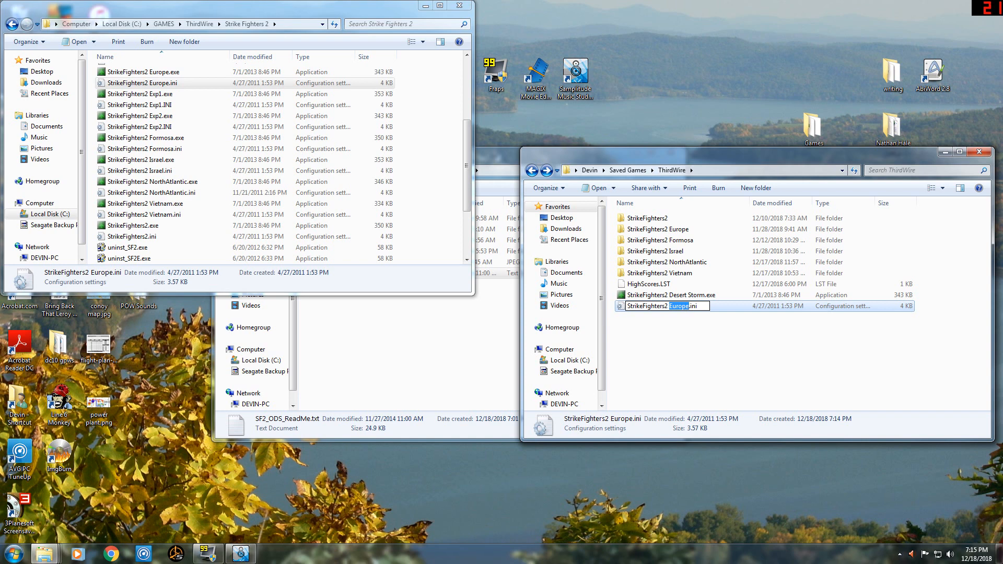
{"action": "type", "text": "Desert Storm"}
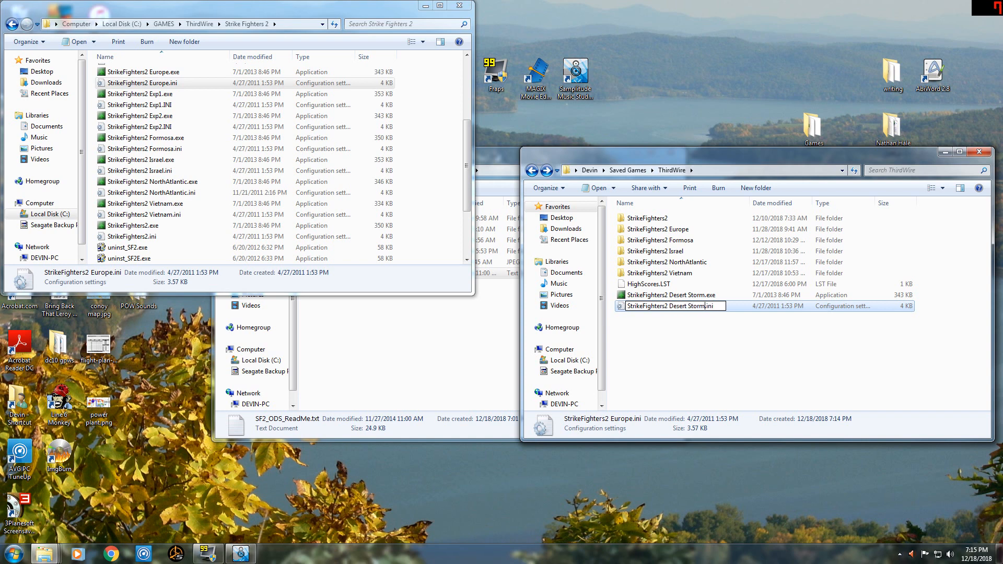
{"action": "key", "text": "Return"}
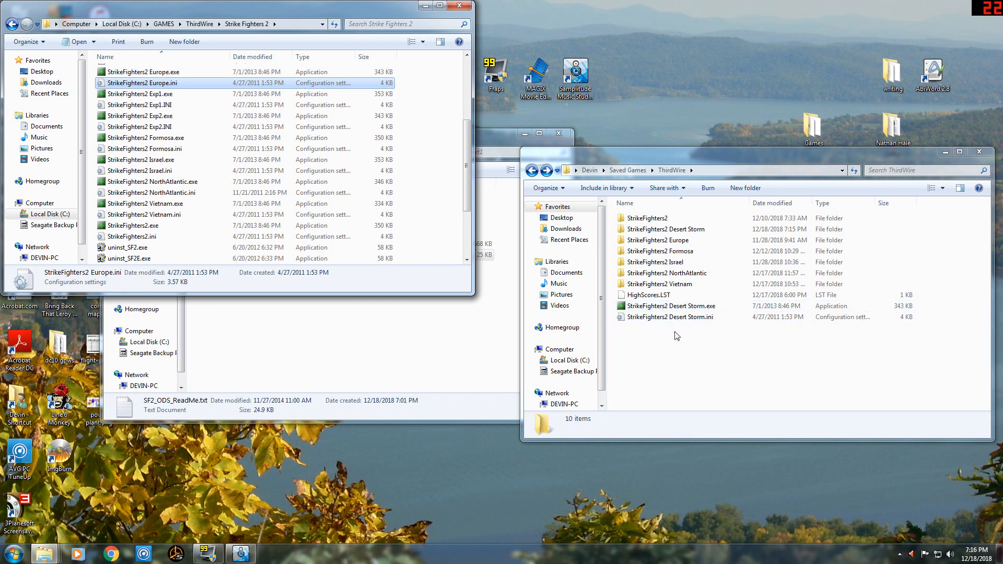
Move both Desert Storm files into the Strike Fighters 2 install folder, run StrikeFighters2 Desert Storm.exe once, and exit the game from its main screen.
{"action": "left_click_drag", "start_coordinate": [674, 332], "coordinate": [96, 163]}
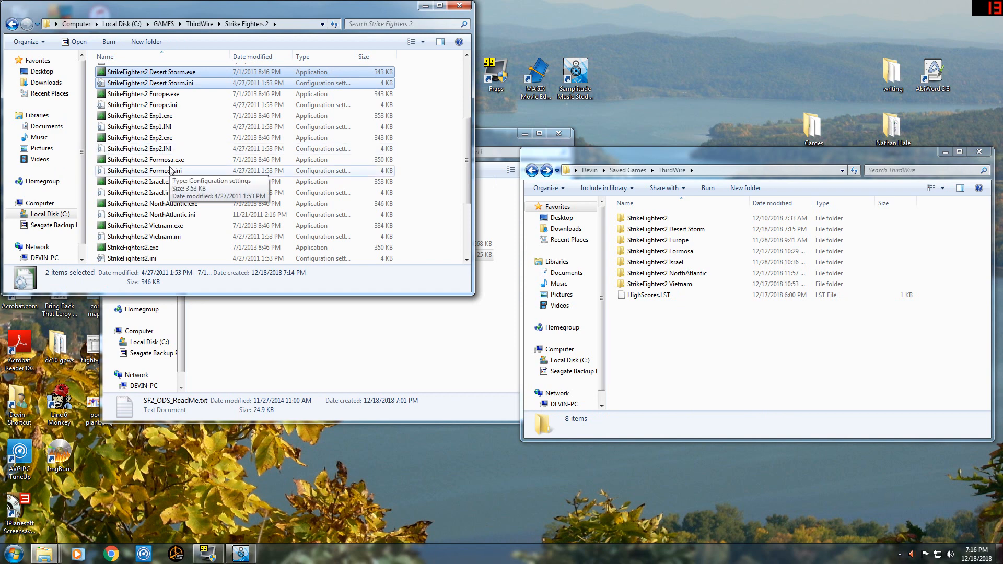
{"action": "scroll", "coordinate": [181, 157], "scroll_direction": "up", "scroll_amount": 1}
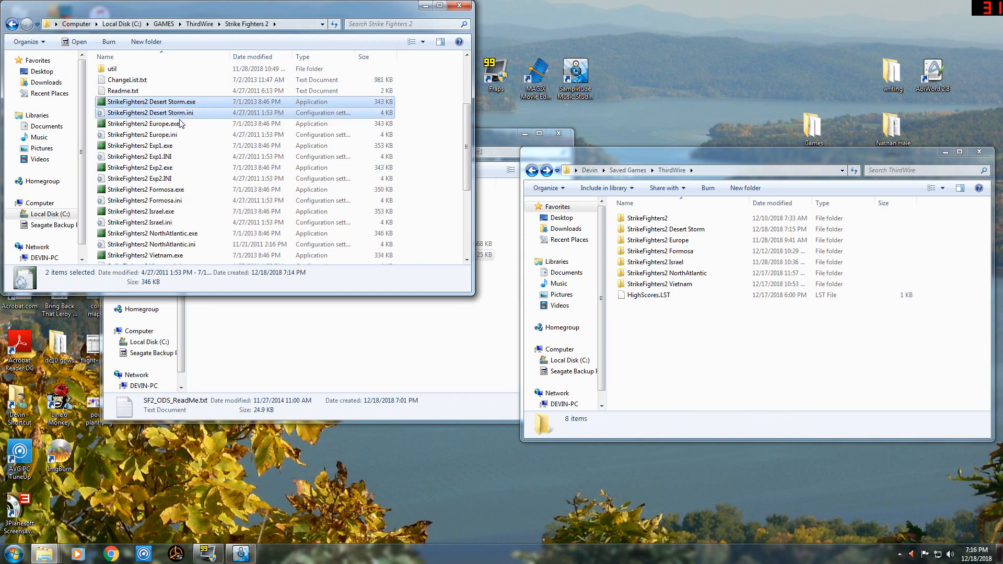
{"action": "left_click", "coordinate": [179, 104]}
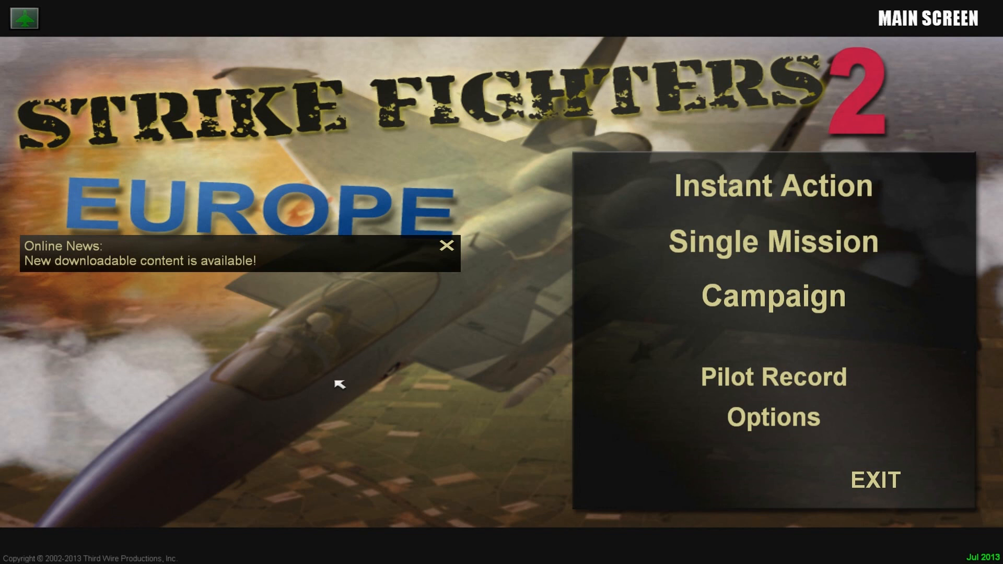
{"action": "left_click", "coordinate": [448, 245]}
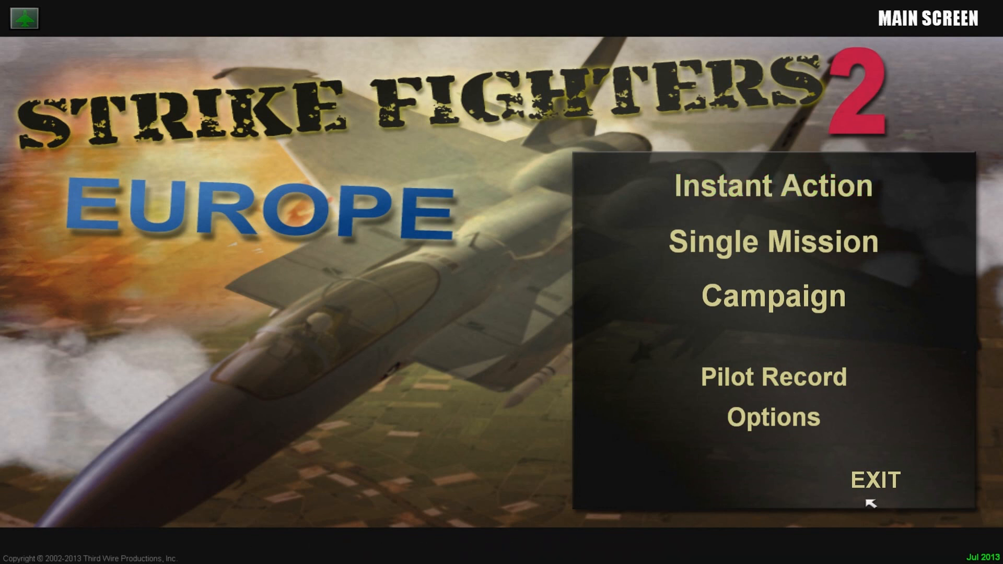
{"action": "left_click", "coordinate": [876, 481]}
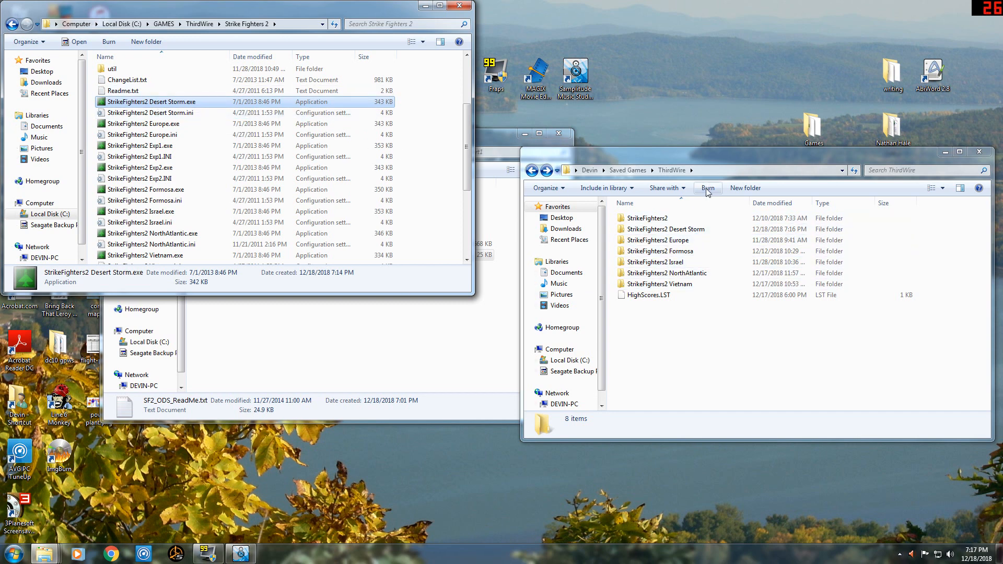
Retrace the mod folder's location from the Windows user folder through Saved Games back to ThirdWire.
{"action": "left_click_drag", "start_coordinate": [694, 159], "coordinate": [707, 151]}
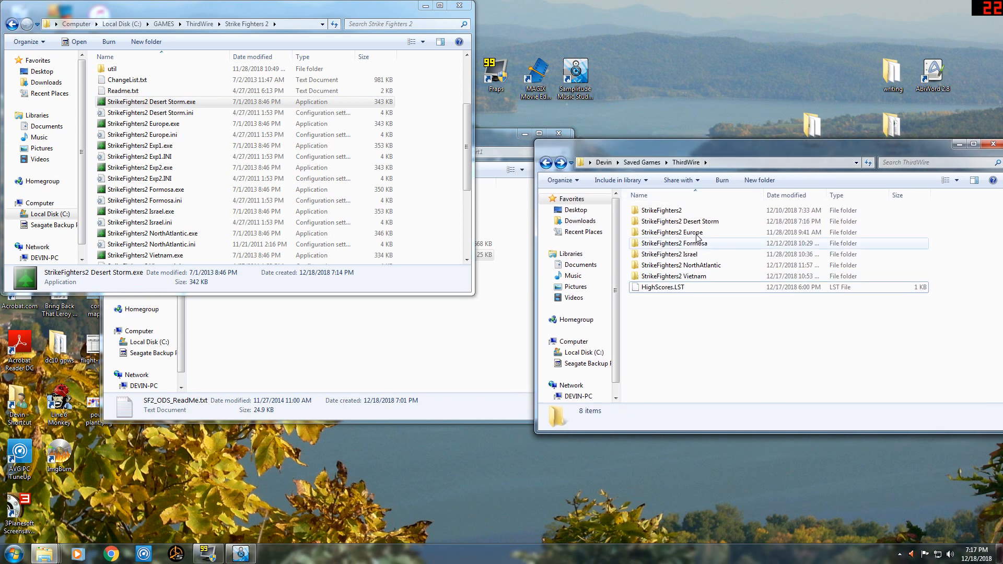
{"action": "left_click", "coordinate": [733, 222]}
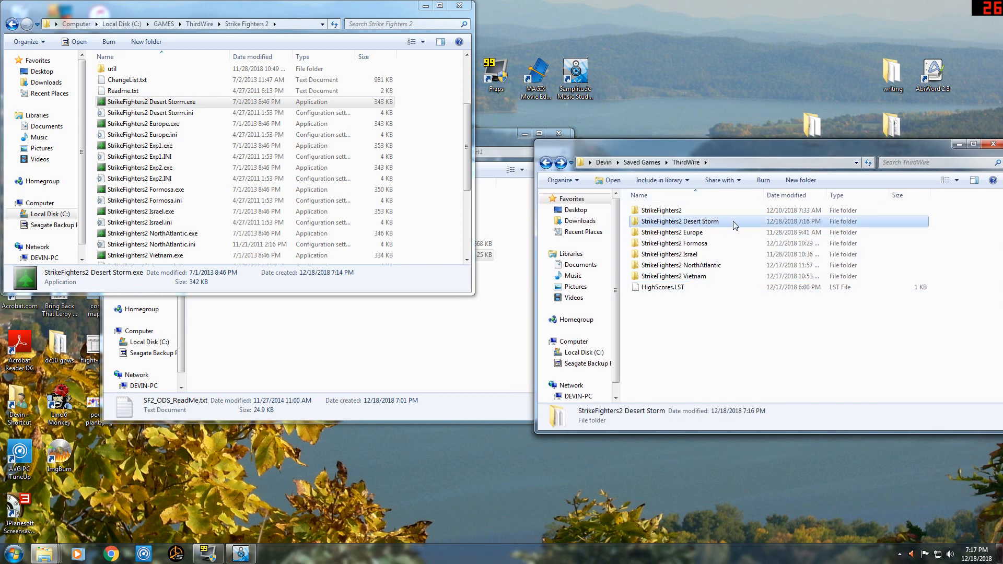
{"action": "mouse_move", "coordinate": [733, 221]}
{"action": "left_click", "coordinate": [642, 163]}
{"action": "left_click", "coordinate": [582, 164]}
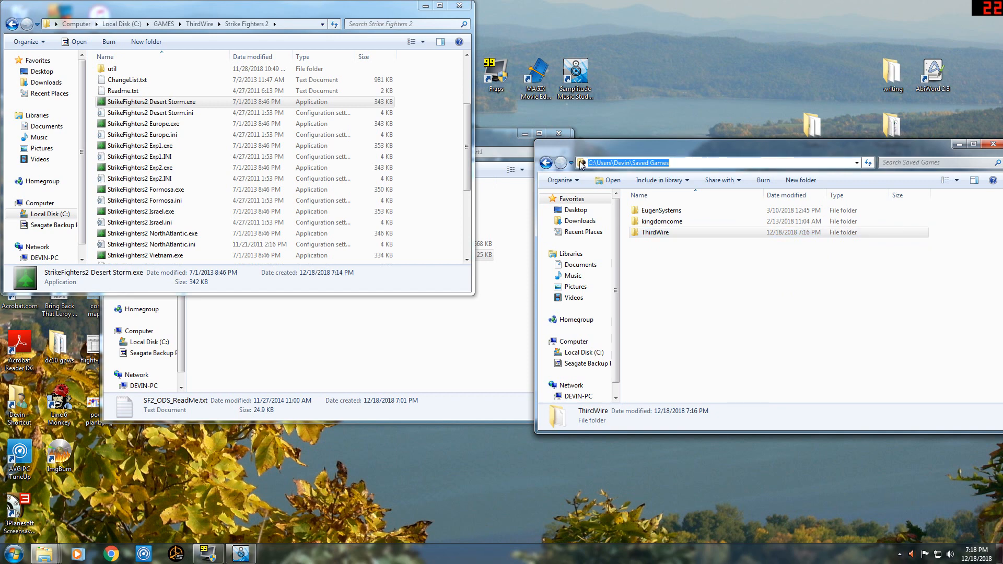
{"action": "left_click", "coordinate": [546, 164]}
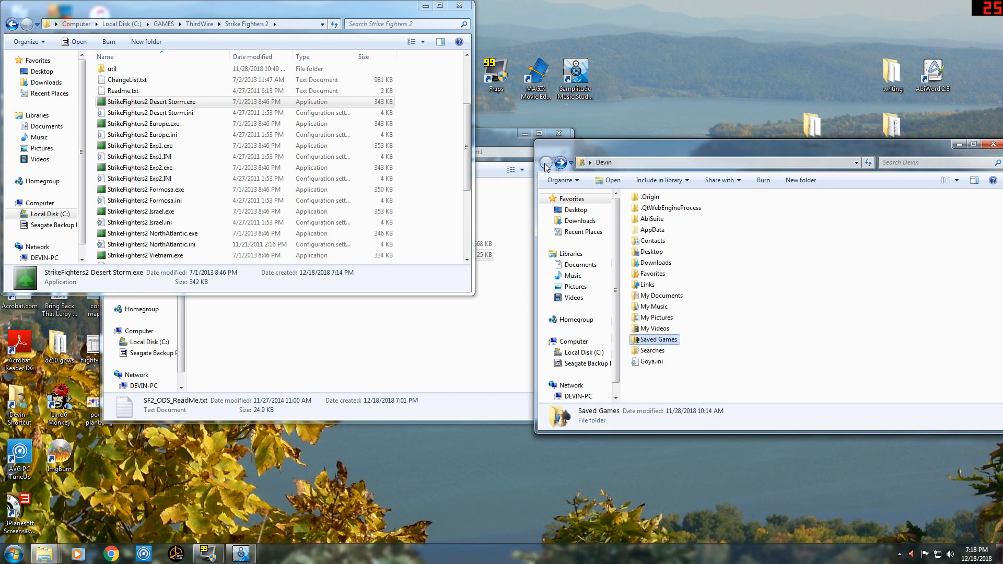
{"action": "double_click", "coordinate": [653, 341]}
{"action": "double_click", "coordinate": [663, 219]}
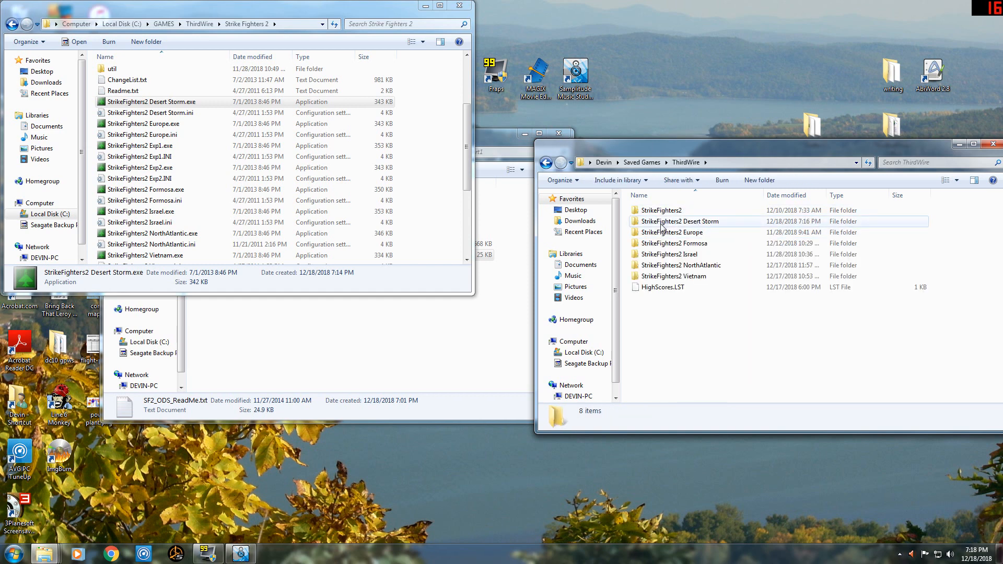
Open the StrikeFighters2 Desert Storm folder in ThirdWire, look inside its Objects and Missions subfolders, and return to it.
{"action": "double_click", "coordinate": [661, 224]}
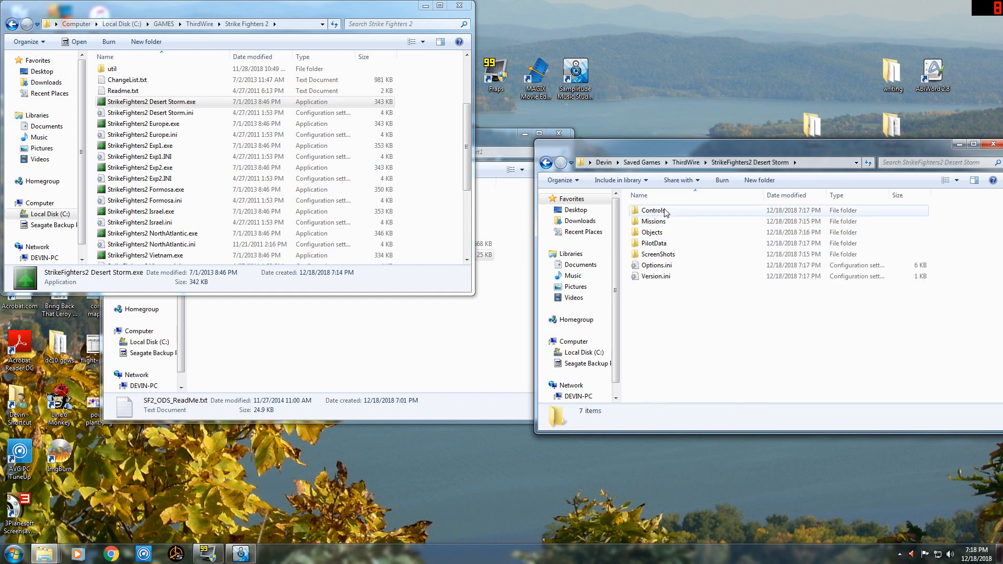
{"action": "double_click", "coordinate": [664, 233]}
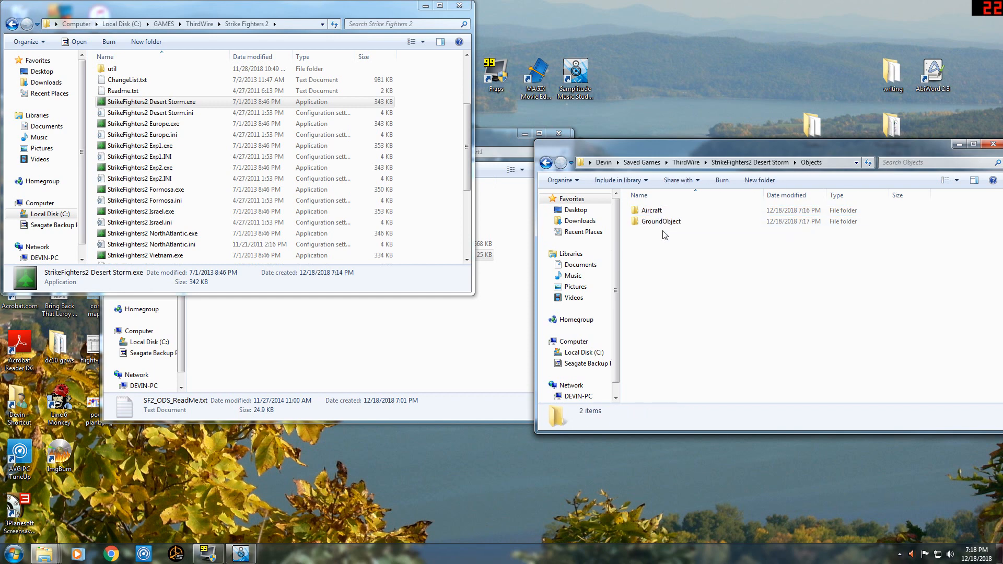
{"action": "left_click", "coordinate": [546, 163]}
{"action": "double_click", "coordinate": [638, 222]}
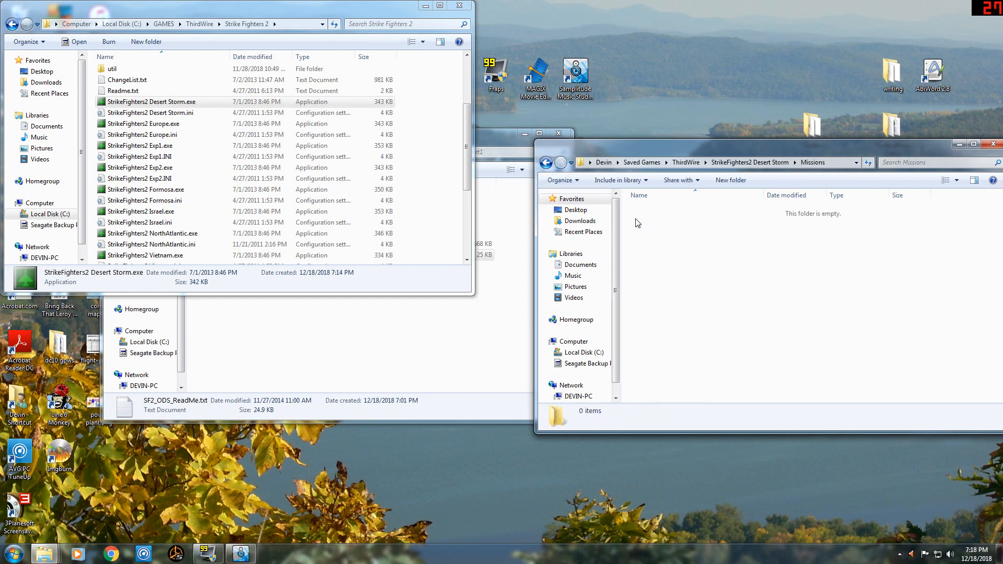
{"action": "key", "text": "BackSpace"}
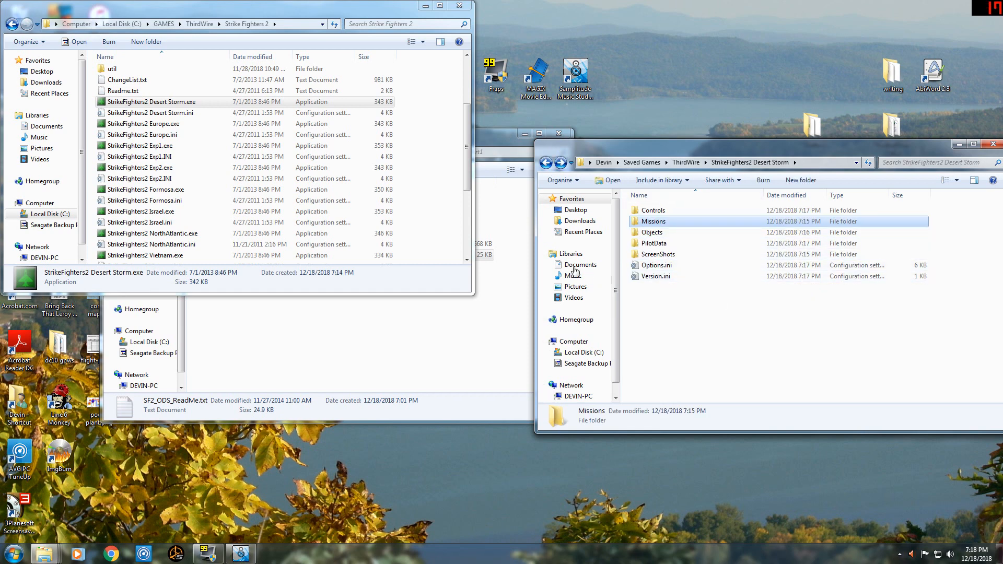
Minimize the install folder window and place the StrikeFighters2 Desert Storm and Part1 windows side by side with both file lists reachable.
{"action": "left_click", "coordinate": [425, 6]}
{"action": "left_click_drag", "start_coordinate": [679, 146], "coordinate": [177, 213]}
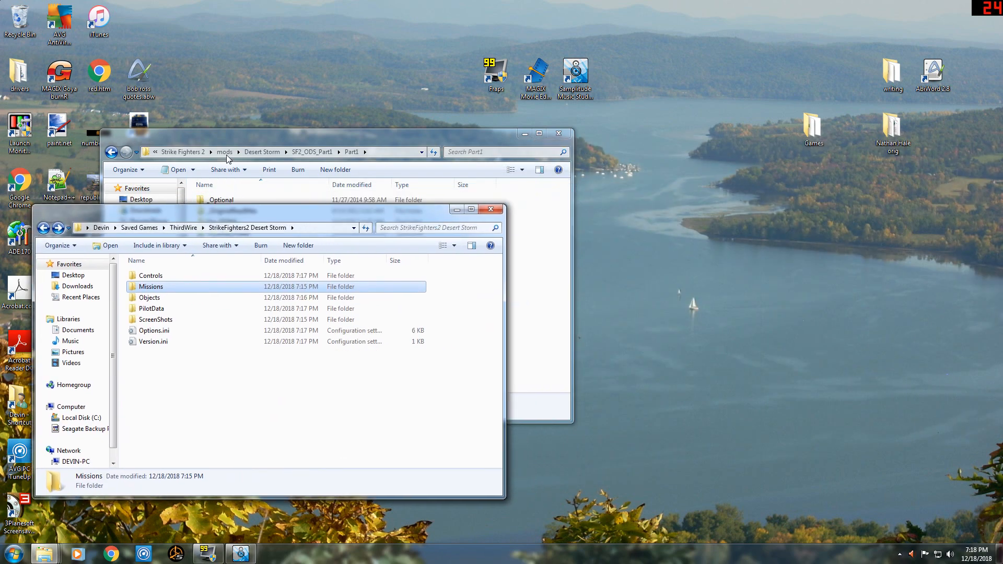
{"action": "left_click_drag", "start_coordinate": [250, 134], "coordinate": [613, 142]}
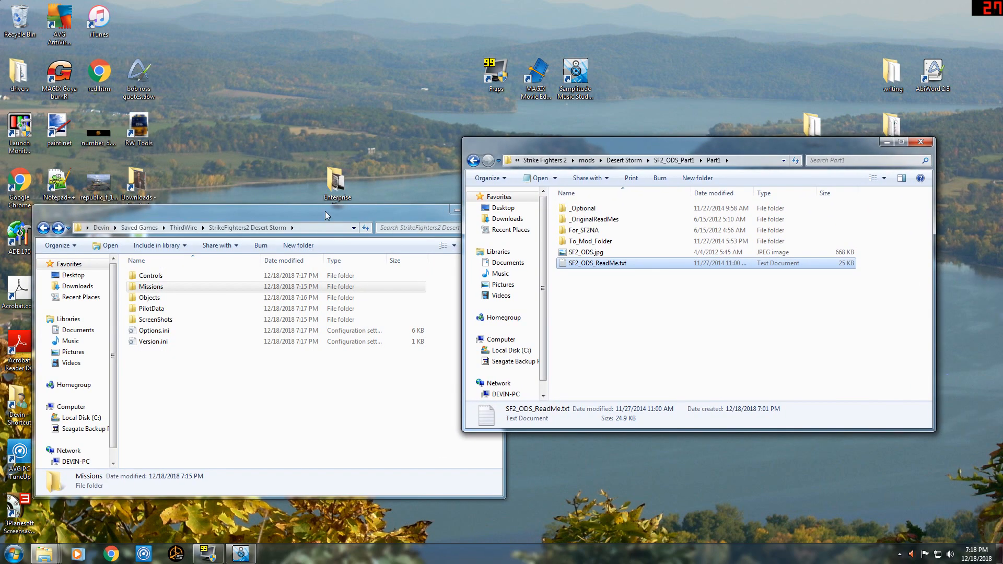
{"action": "left_click_drag", "start_coordinate": [325, 214], "coordinate": [336, 160]}
{"action": "left_click", "coordinate": [641, 300]}
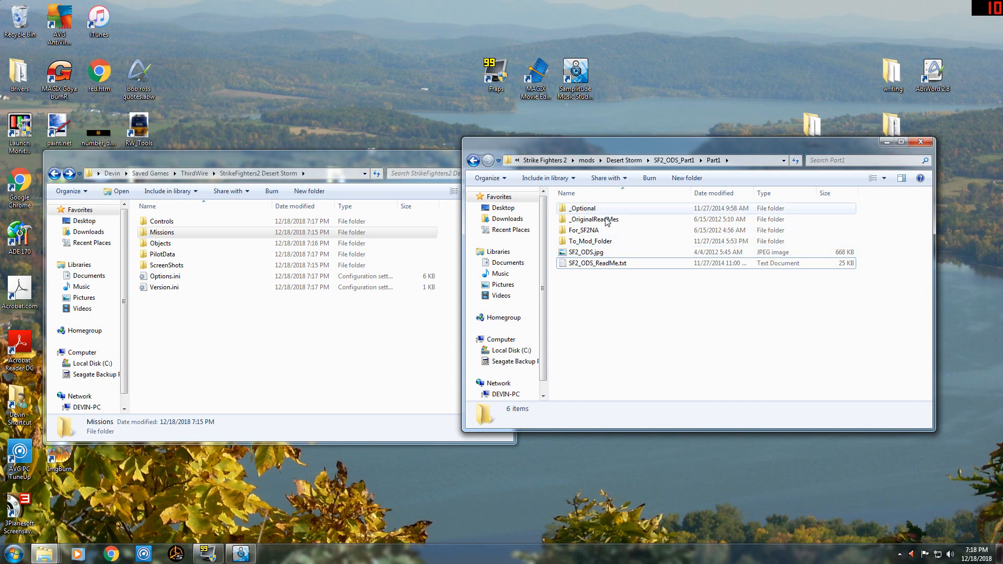
Open To_Mod_Folder in the Part1 package and copy all of its folders and files.
{"action": "double_click", "coordinate": [589, 242]}
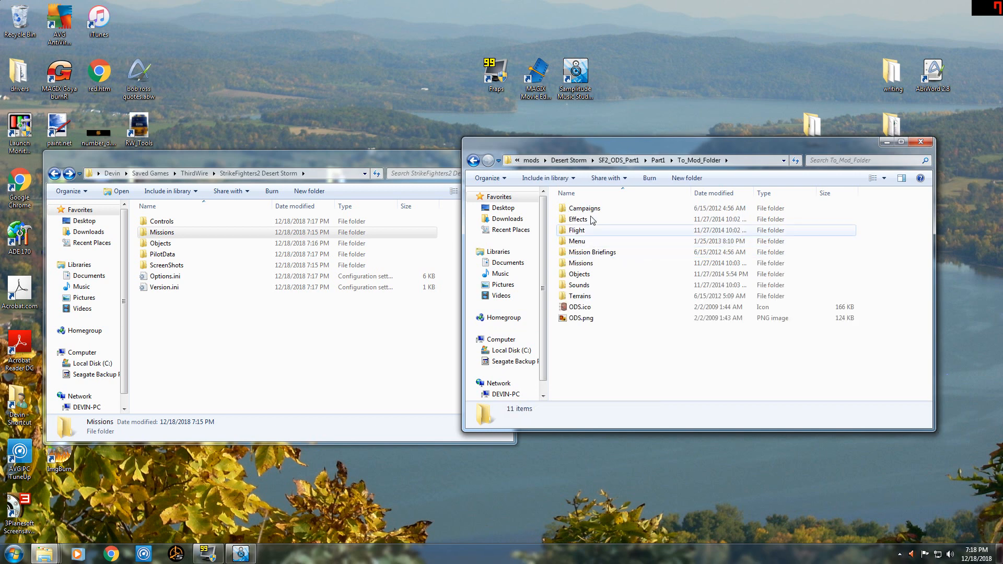
{"action": "left_click", "coordinate": [581, 318], "text": "shift"}
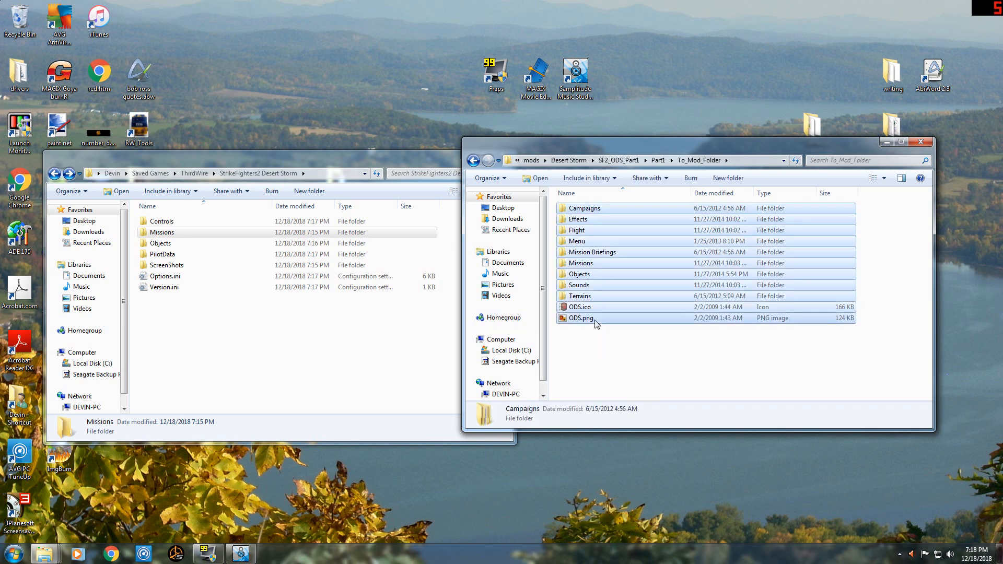
{"action": "right_click", "coordinate": [587, 309]}
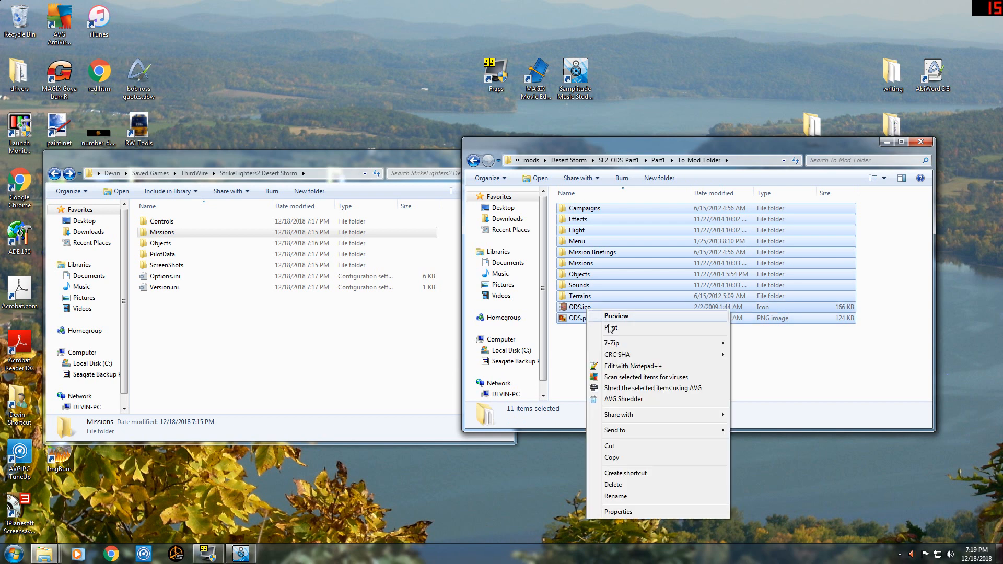
{"action": "left_click", "coordinate": [621, 459]}
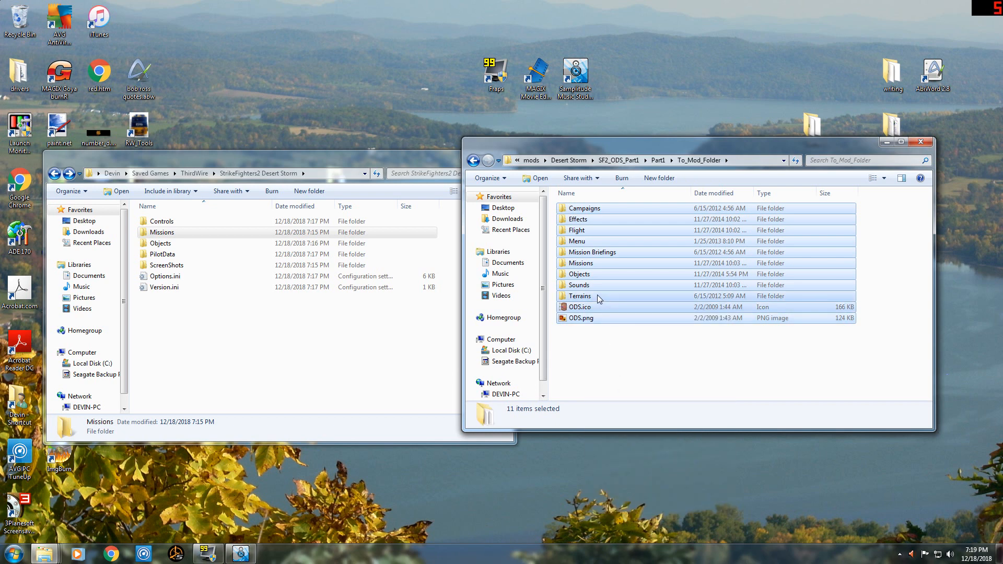
Paste the copied Part1 contents into the StrikeFighters2 Desert Storm folder, merging same-named folders for all current items.
{"action": "left_click", "coordinate": [199, 349]}
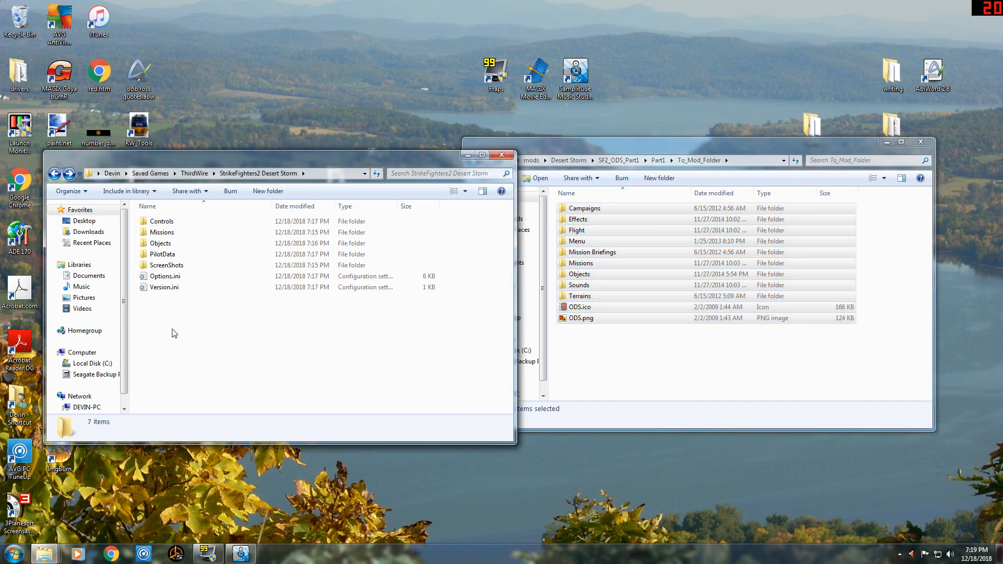
{"action": "right_click", "coordinate": [174, 331]}
{"action": "left_click", "coordinate": [199, 417]}
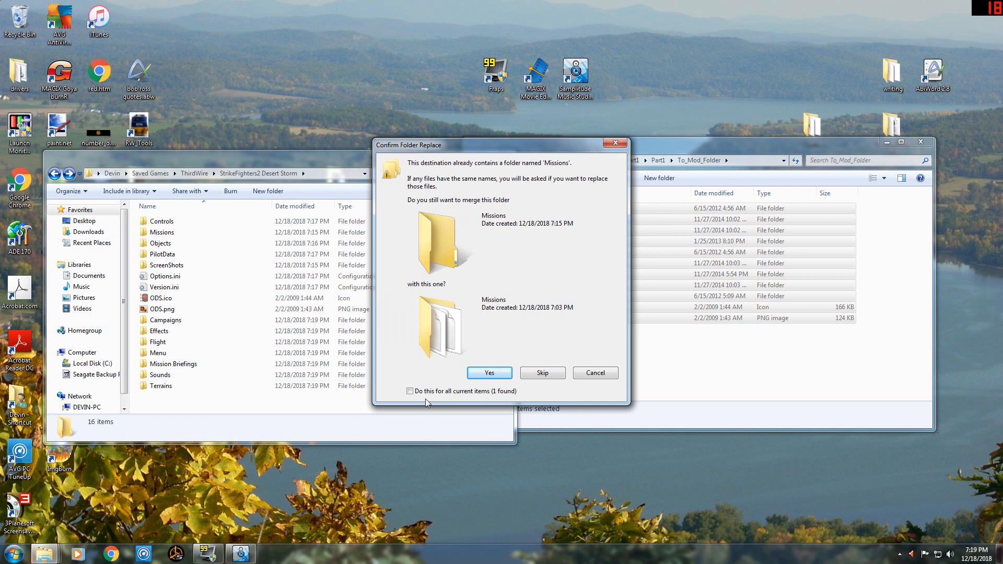
{"action": "left_click", "coordinate": [411, 392]}
{"action": "left_click", "coordinate": [494, 373]}
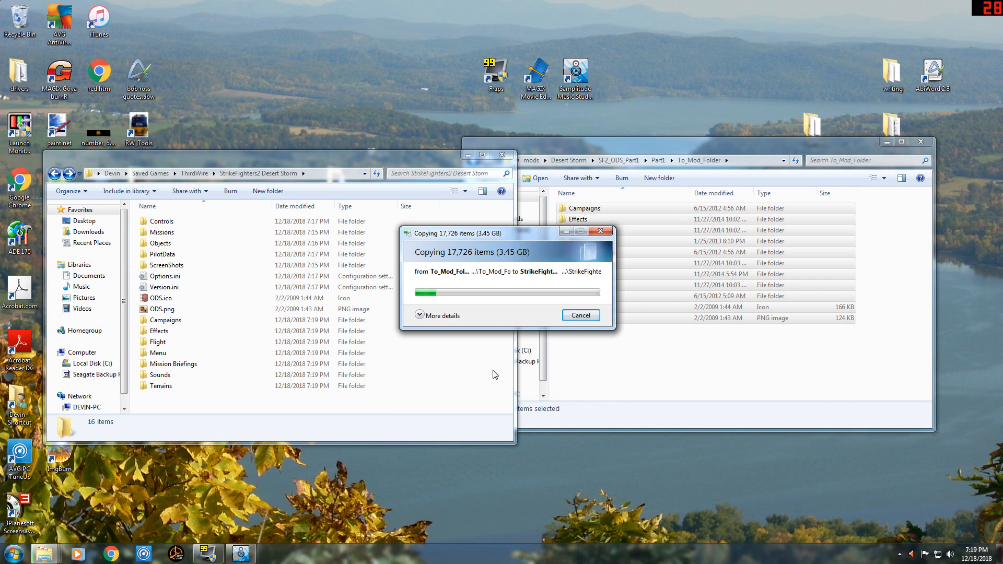
Return to Part1, check the installation steps in SF2_ODS_ReadMe.txt, and minimize the text file.
{"action": "left_click", "coordinate": [643, 382]}
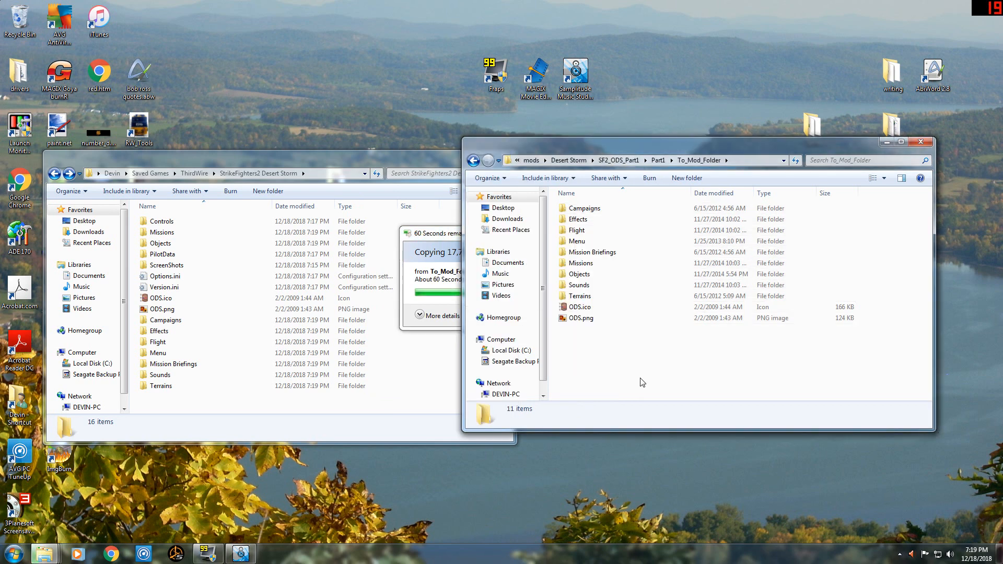
{"action": "left_click", "coordinate": [474, 161]}
{"action": "double_click", "coordinate": [632, 265]}
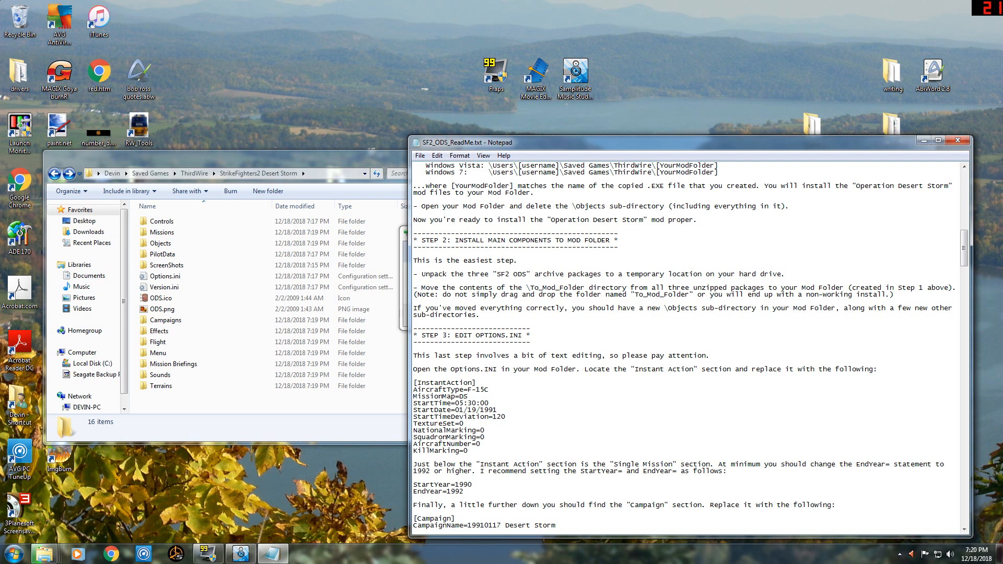
{"action": "left_click", "coordinate": [923, 141]}
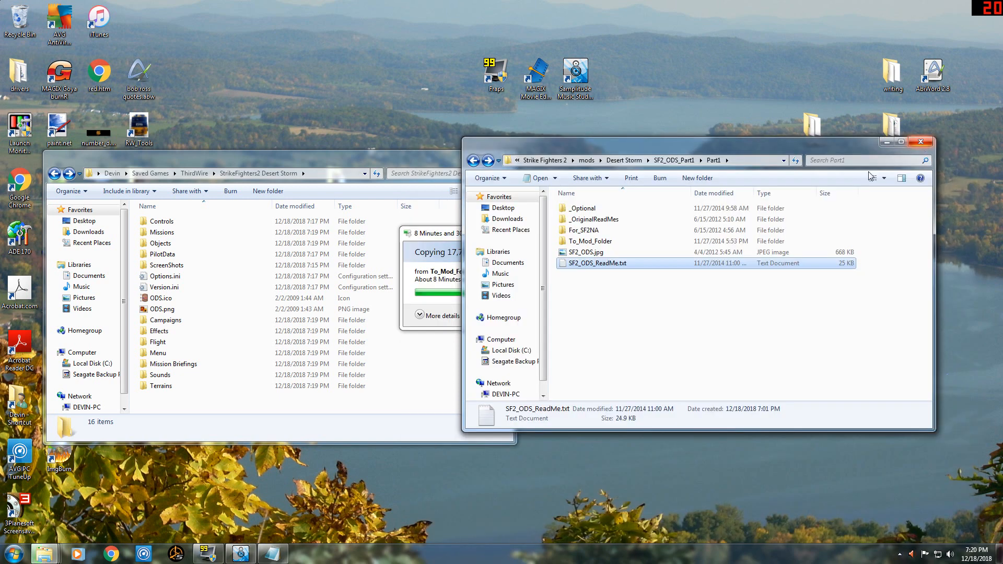
Bring the running copy operation forward and replace the existing Barlock.INI, applying the choice to all remaining file conflicts.
{"action": "left_click", "coordinate": [436, 235]}
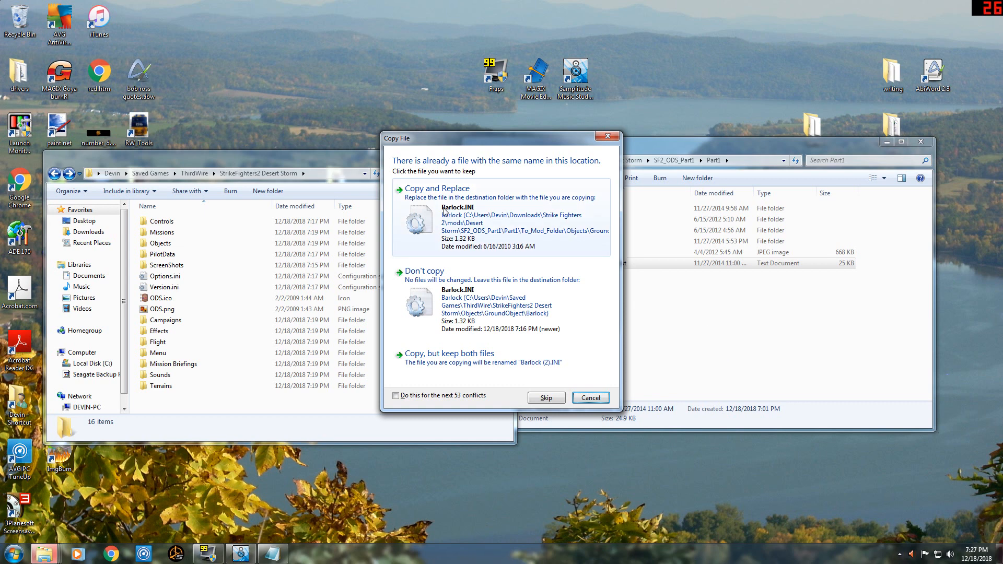
{"action": "left_click", "coordinate": [397, 399]}
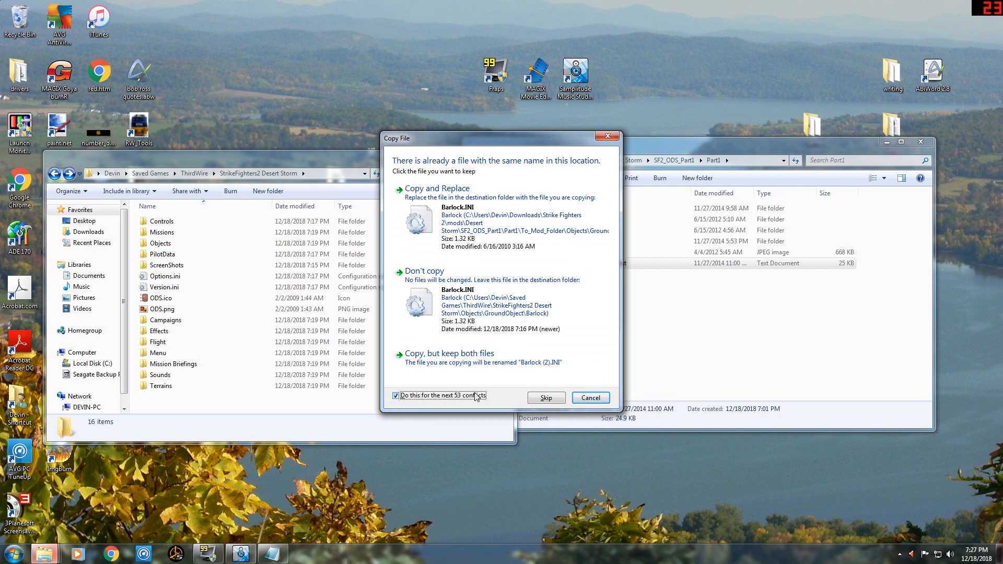
{"action": "left_click", "coordinate": [465, 214]}
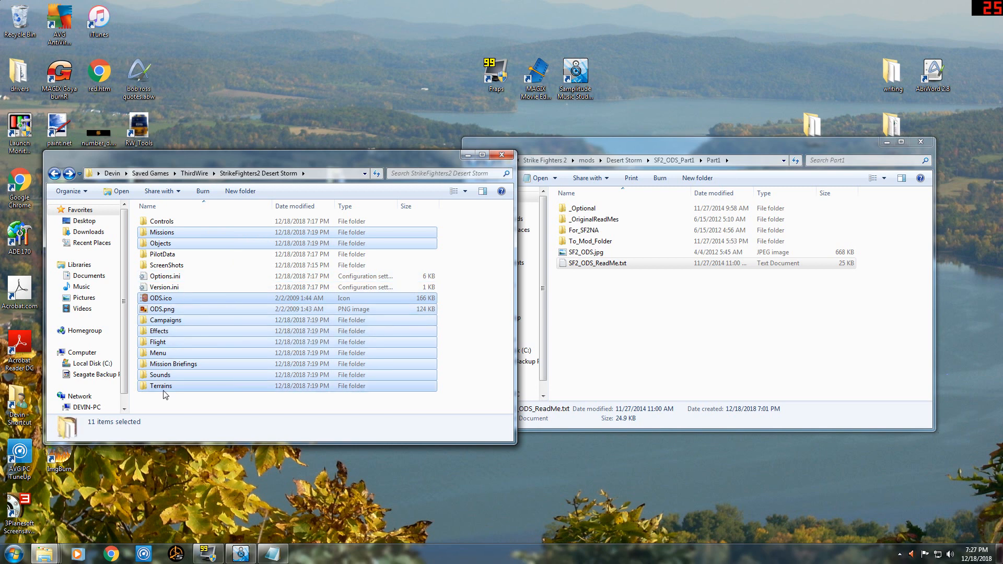
Go back to the downloaded Desert Storm folder and open To_Mod_Folder inside SF2_ODS_Part2's Part2 folder.
{"action": "left_click", "coordinate": [619, 331]}
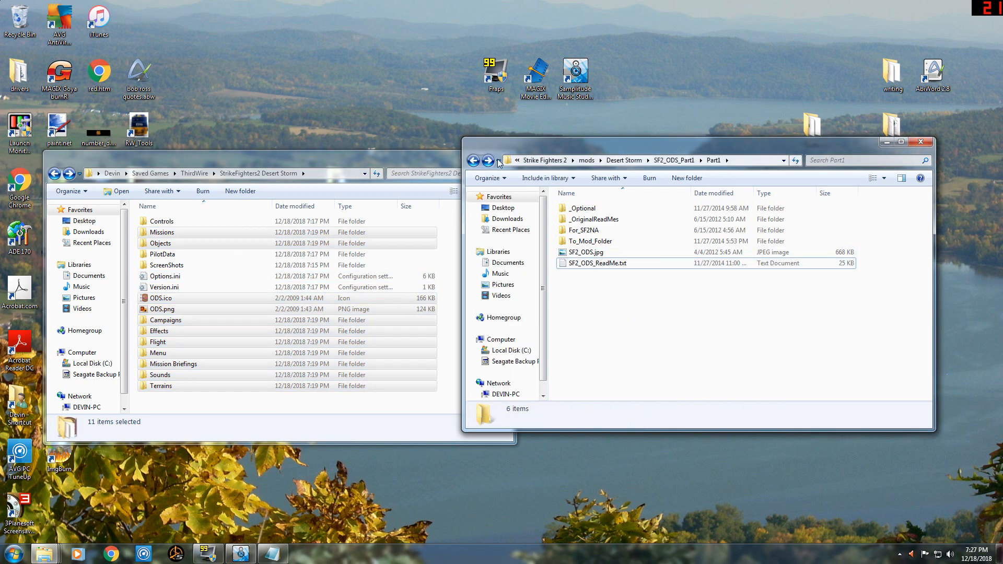
{"action": "left_click", "coordinate": [473, 161]}
{"action": "left_click", "coordinate": [473, 161]}
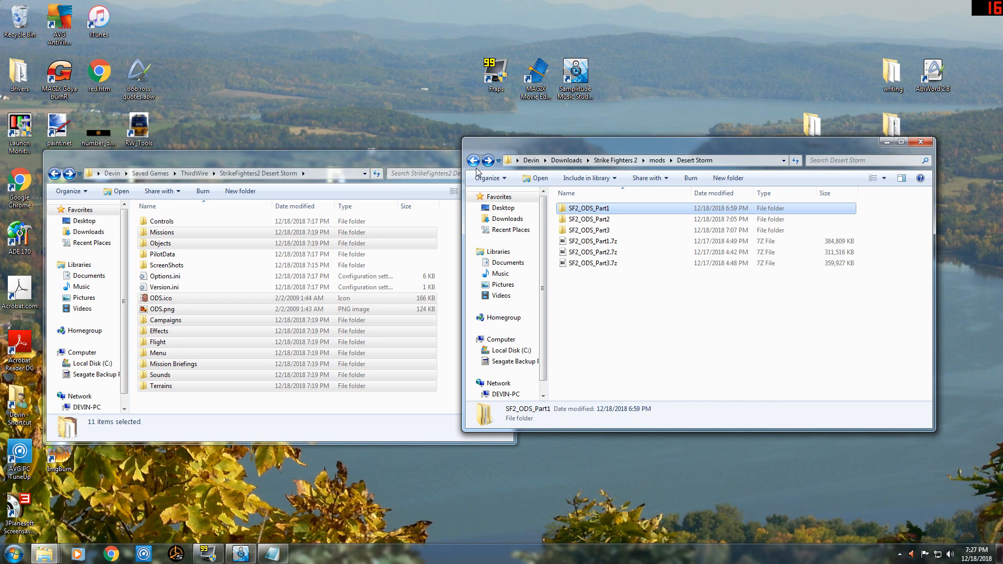
{"action": "double_click", "coordinate": [602, 217]}
{"action": "double_click", "coordinate": [593, 212]}
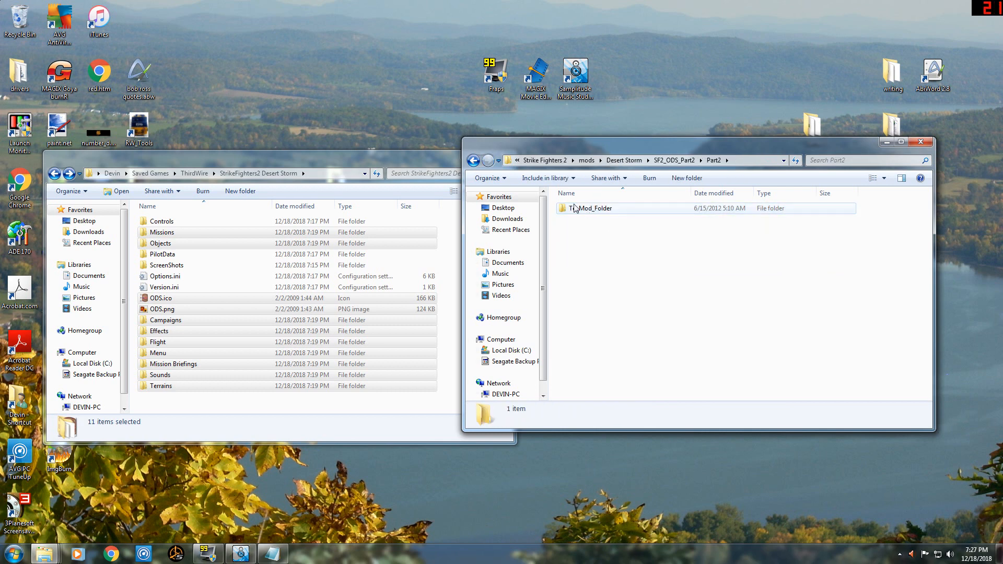
{"action": "double_click", "coordinate": [594, 211]}
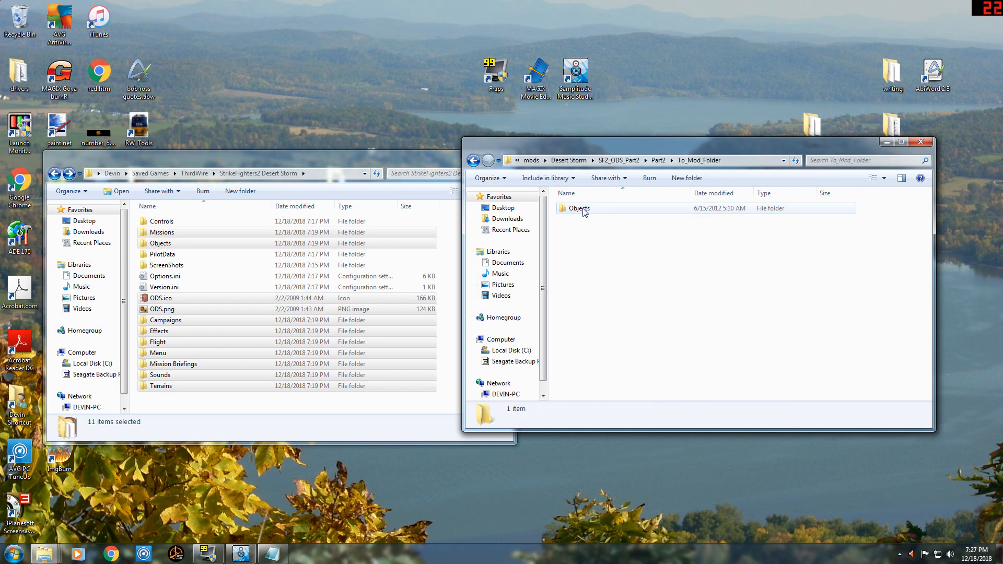
Look through the aircraft folders under Objects in Part2's To_Mod_Folder, and return to To_Mod_Folder.
{"action": "left_click", "coordinate": [583, 215]}
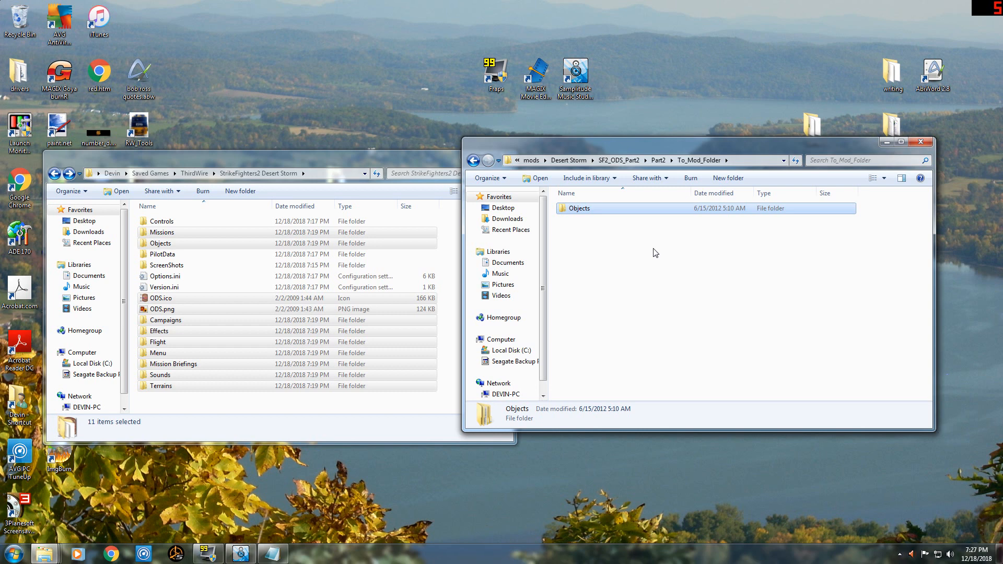
{"action": "double_click", "coordinate": [587, 212]}
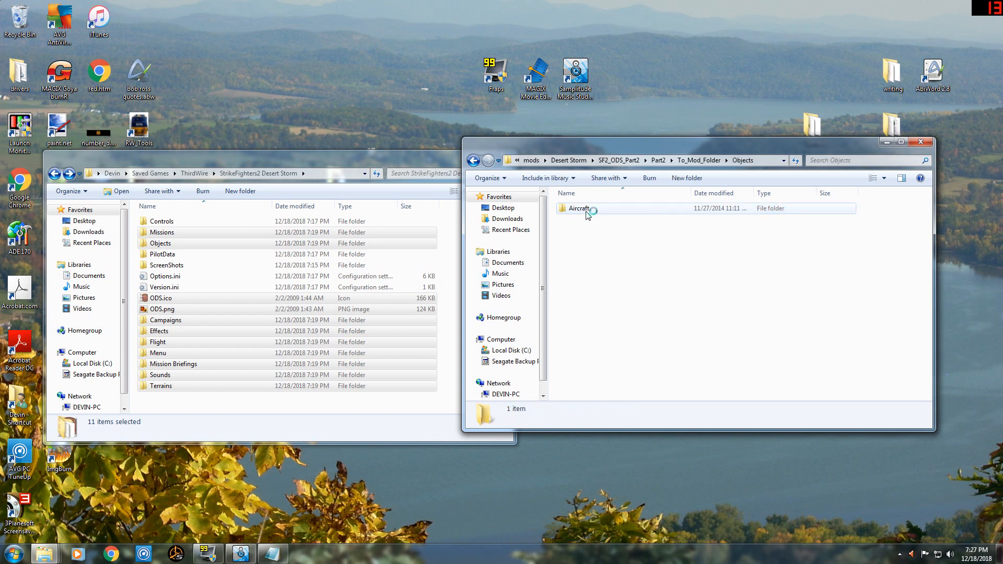
{"action": "double_click", "coordinate": [586, 210]}
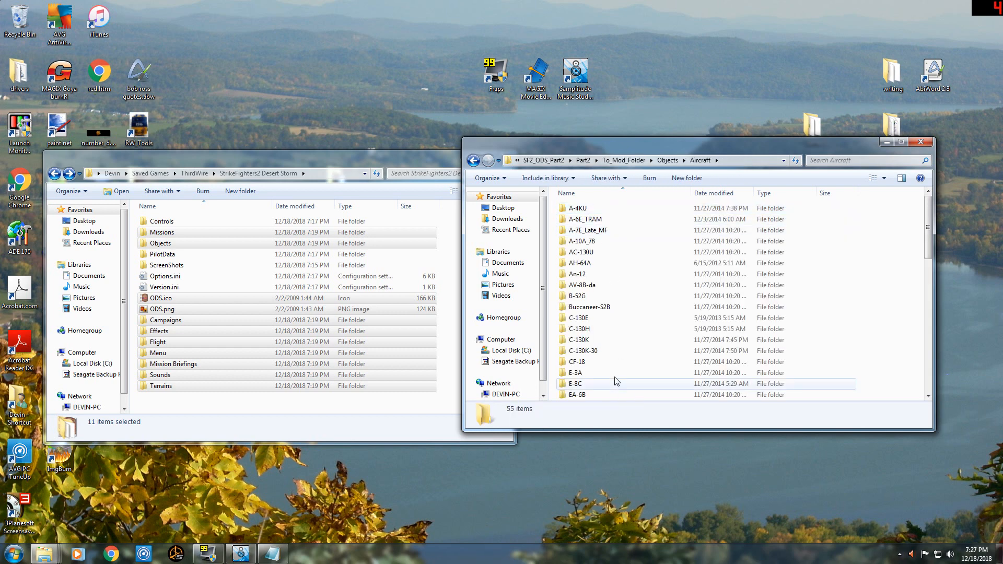
{"action": "scroll", "coordinate": [617, 377], "scroll_direction": "down", "scroll_amount": 10}
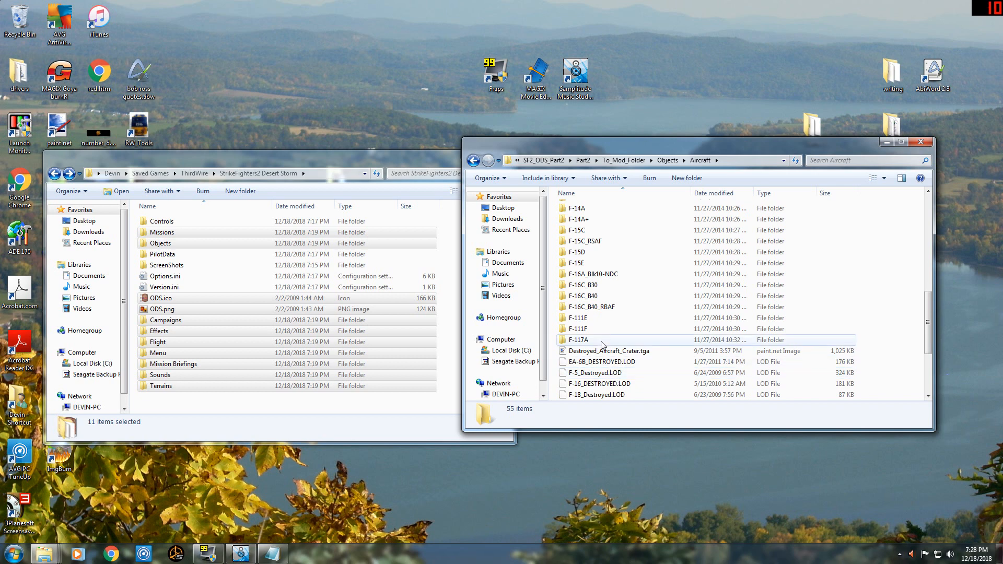
{"action": "scroll", "coordinate": [606, 347], "scroll_direction": "up", "scroll_amount": 3}
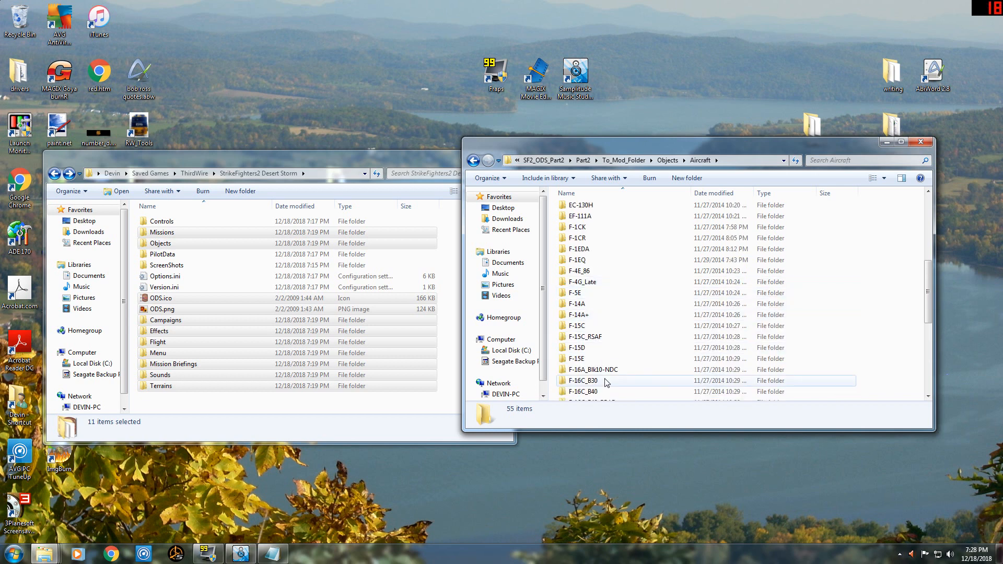
{"action": "scroll", "coordinate": [606, 366], "scroll_direction": "up", "scroll_amount": 6}
{"action": "scroll", "coordinate": [595, 285], "scroll_direction": "down", "scroll_amount": 3}
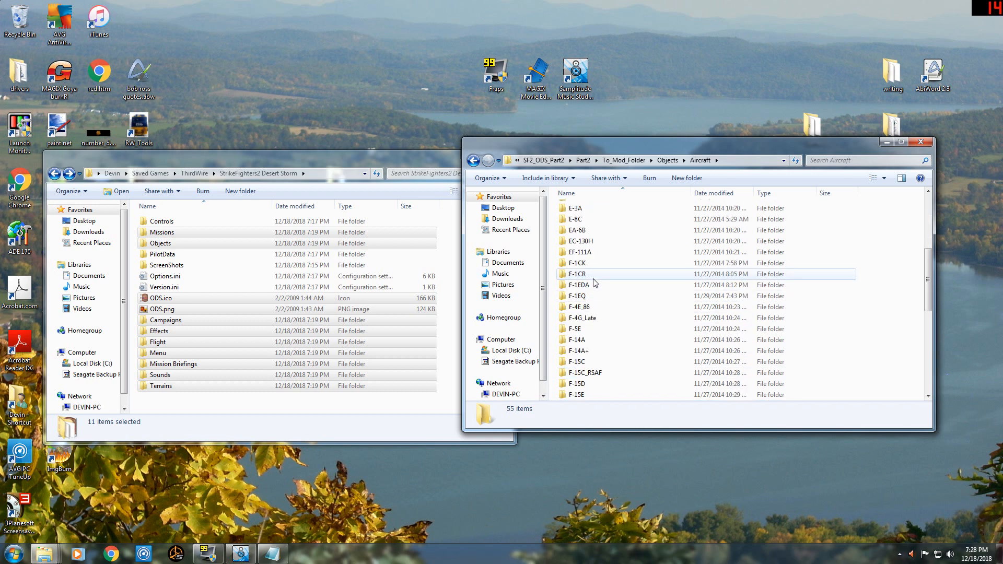
{"action": "scroll", "coordinate": [596, 277], "scroll_direction": "up", "scroll_amount": 3}
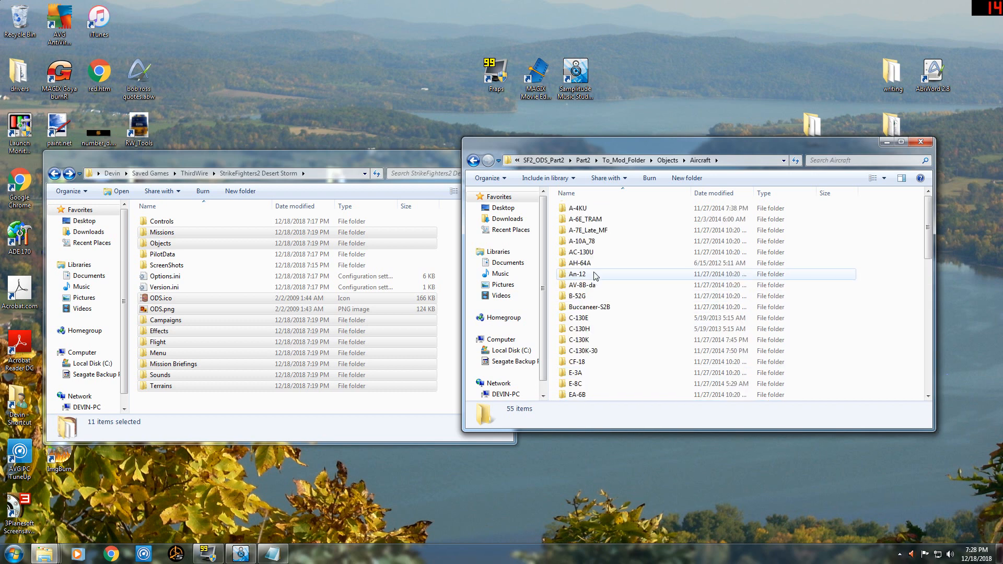
{"action": "left_click", "coordinate": [474, 160]}
{"action": "left_click", "coordinate": [474, 161]}
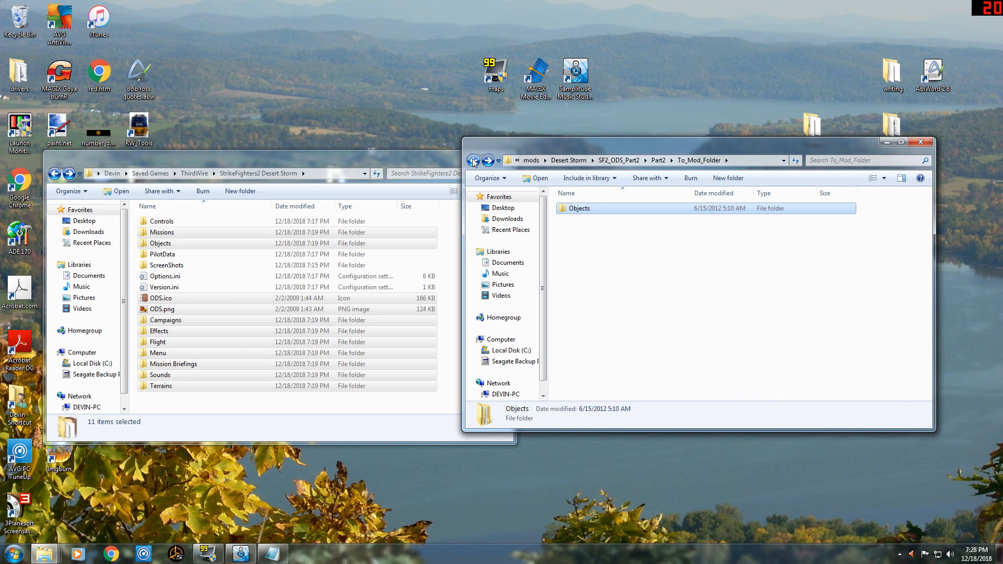
{"action": "left_click", "coordinate": [473, 161]}
{"action": "double_click", "coordinate": [588, 215]}
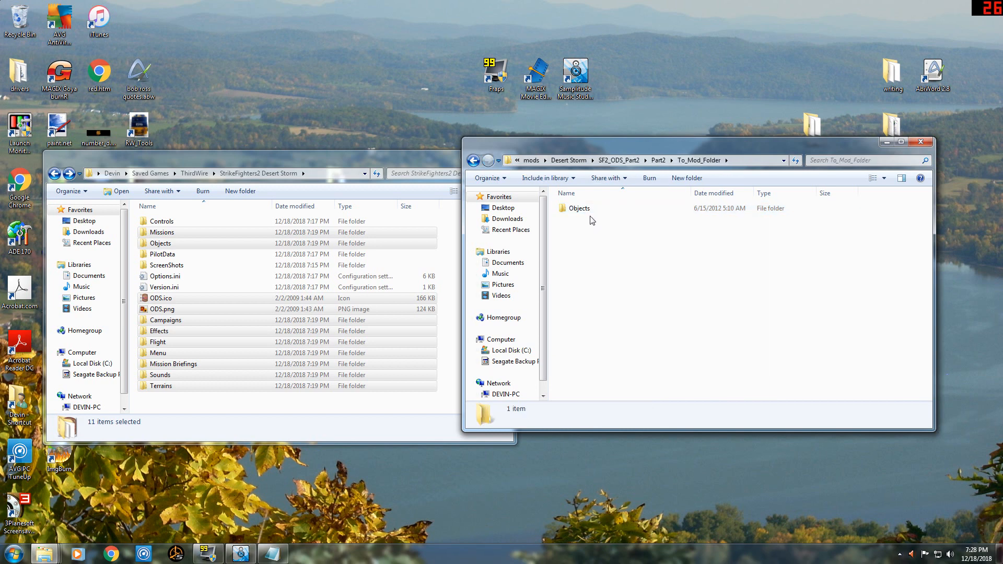
Copy Part2's Objects folder into the StrikeFighters2 Desert Storm folder and merge it with the existing Objects folder.
{"action": "left_click", "coordinate": [587, 213]}
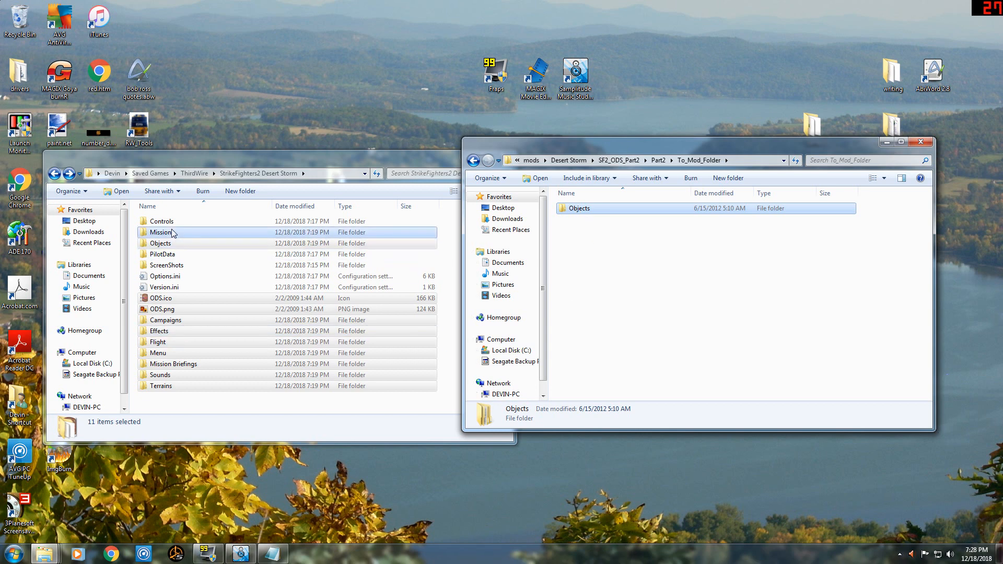
{"action": "left_click", "coordinate": [601, 251]}
{"action": "left_click", "coordinate": [594, 210]}
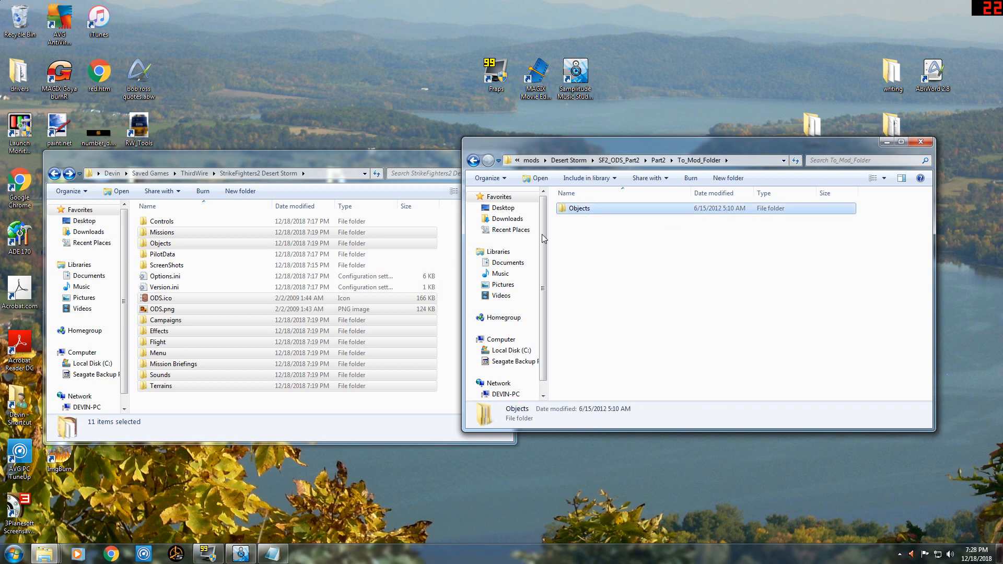
{"action": "left_click", "coordinate": [154, 403]}
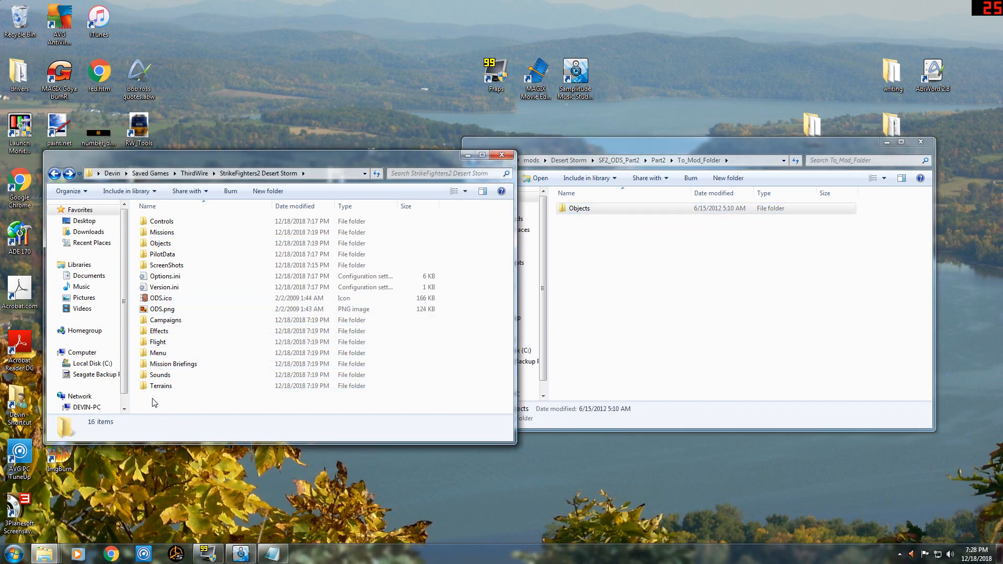
{"action": "key", "text": "ctrl+v"}
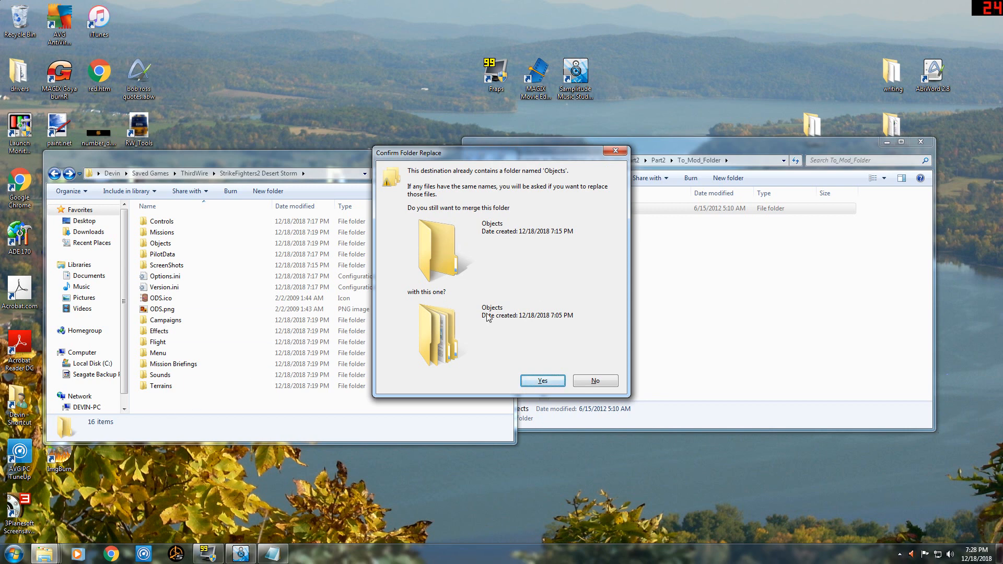
{"action": "left_click", "coordinate": [543, 381]}
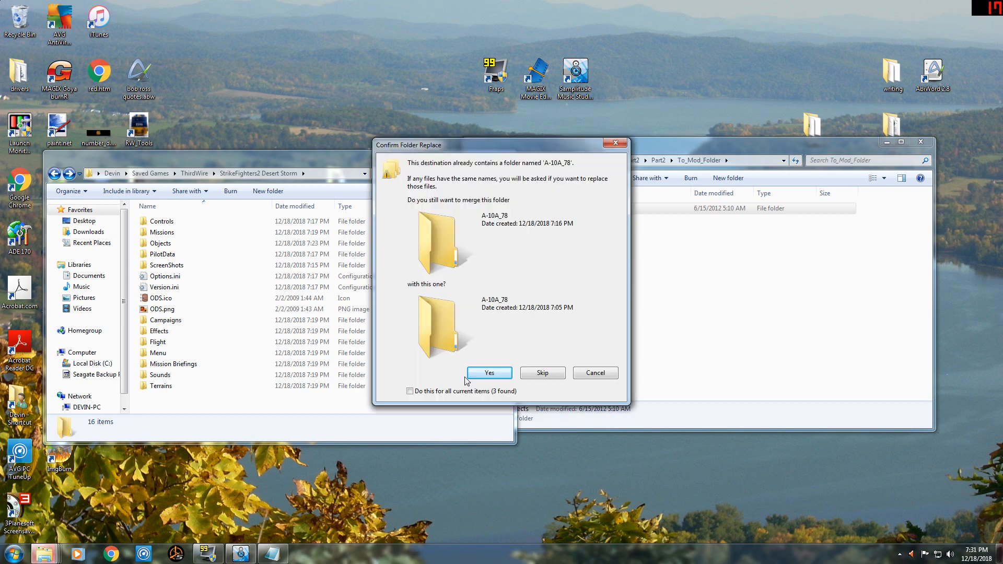
Merge A-10A_78 and the other duplicate aircraft folders, and replace all conflicting files with the Part2 versions.
{"action": "left_click", "coordinate": [410, 392]}
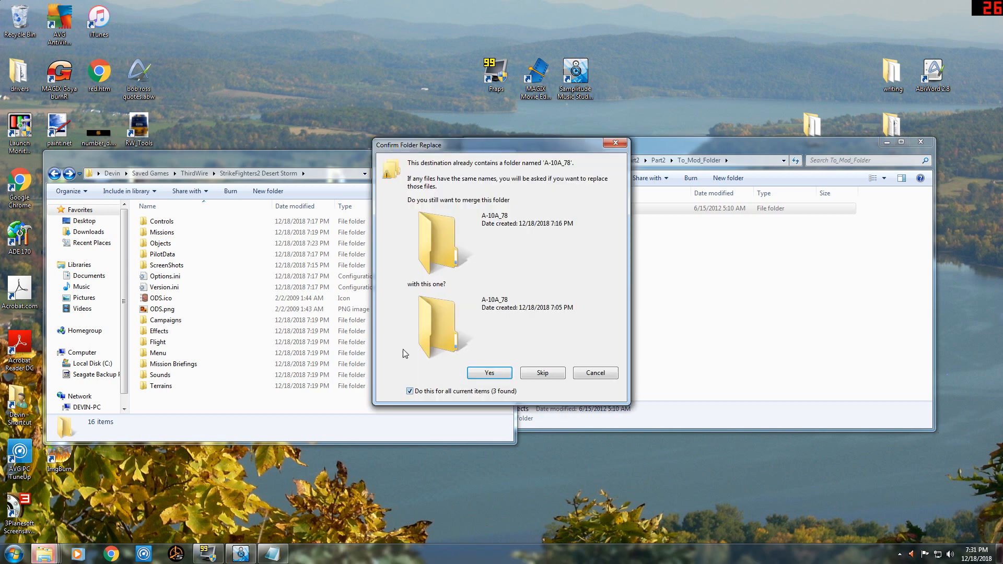
{"action": "left_click", "coordinate": [489, 372]}
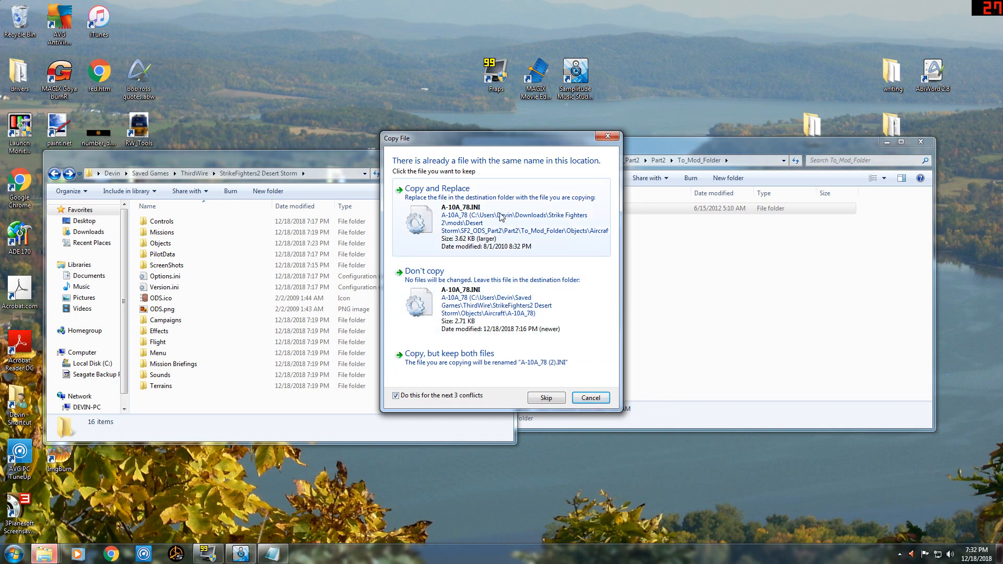
{"action": "left_click", "coordinate": [501, 217]}
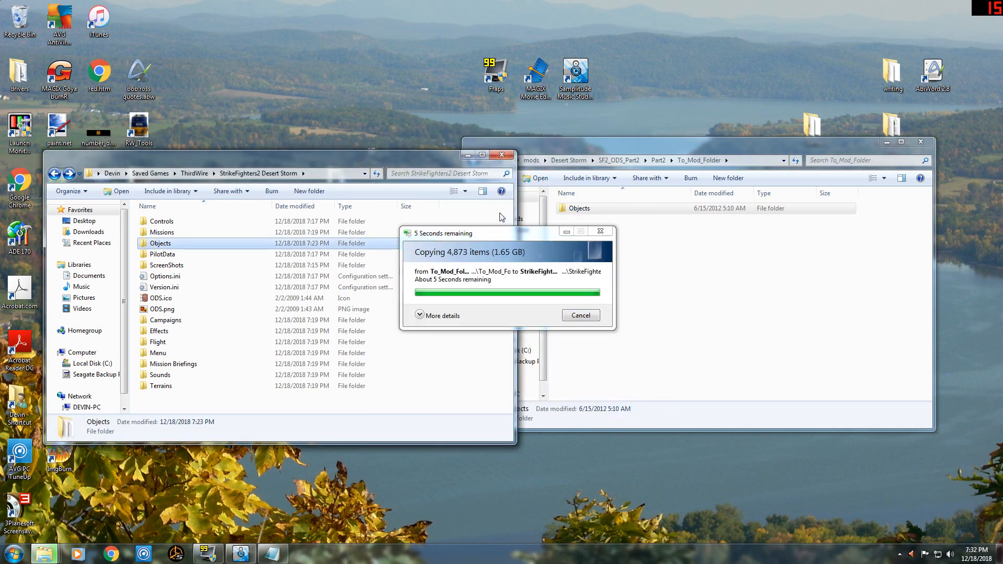
Go back to the downloaded Desert Storm folder and open To_Mod_Folder inside SF2_ODS_Part3's Part3 folder.
{"action": "left_click", "coordinate": [652, 251]}
{"action": "left_click", "coordinate": [473, 161]}
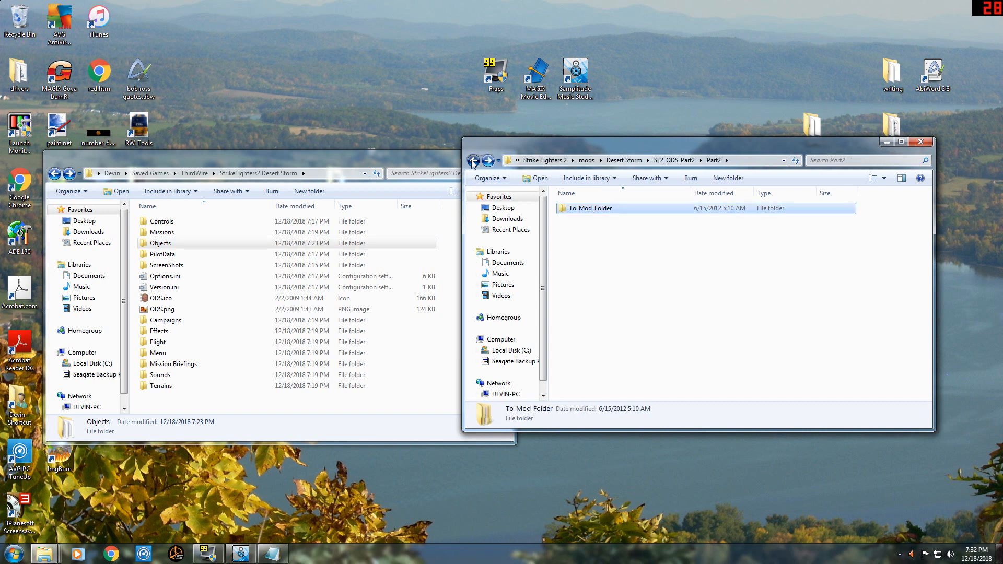
{"action": "left_click", "coordinate": [473, 161]}
{"action": "left_click", "coordinate": [473, 162]}
{"action": "double_click", "coordinate": [609, 230]}
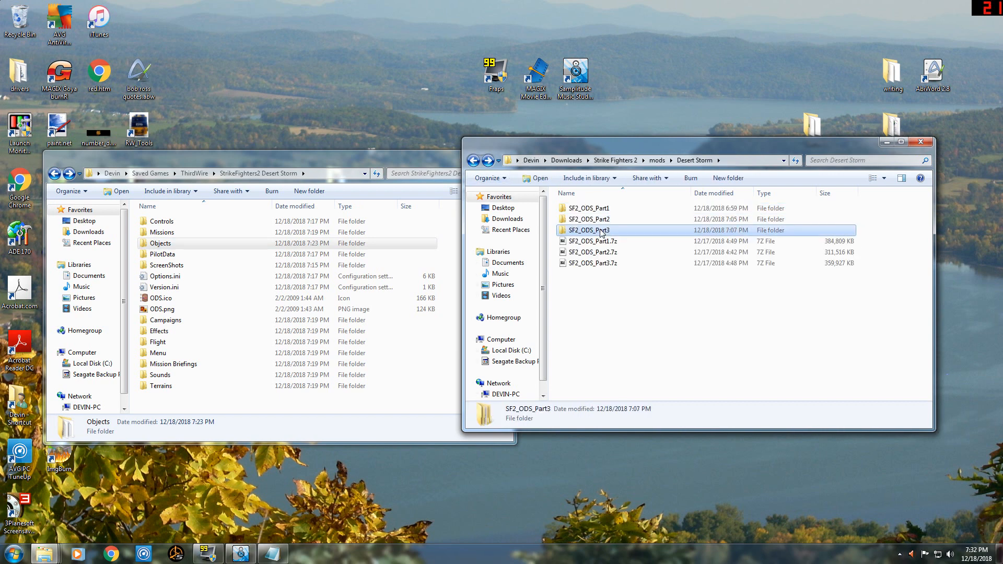
{"action": "double_click", "coordinate": [589, 209]}
{"action": "double_click", "coordinate": [589, 209]}
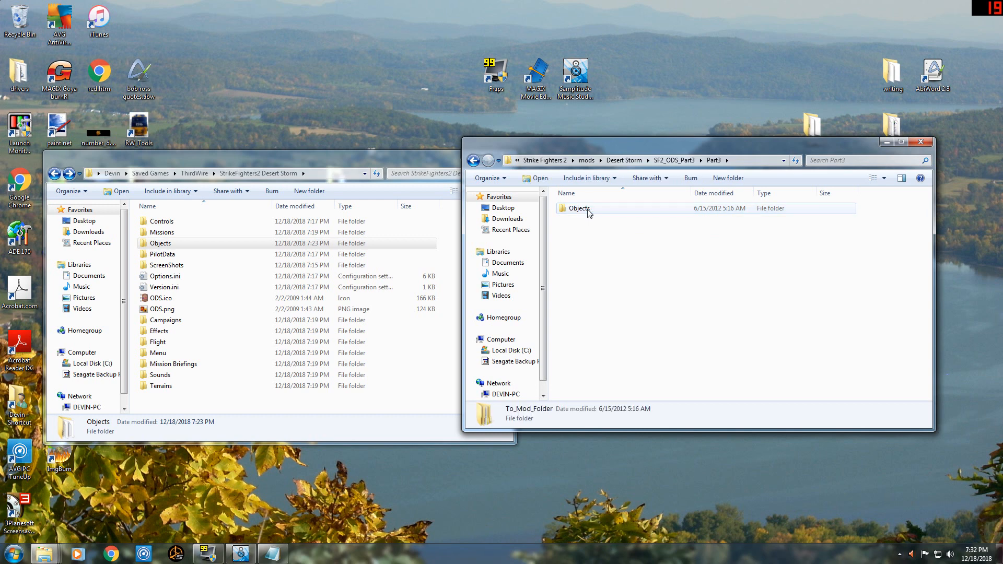
Copy Part3's Objects folder into the StrikeFighters2 Desert Storm folder and merge it with the existing Objects folder.
{"action": "left_click", "coordinate": [593, 210]}
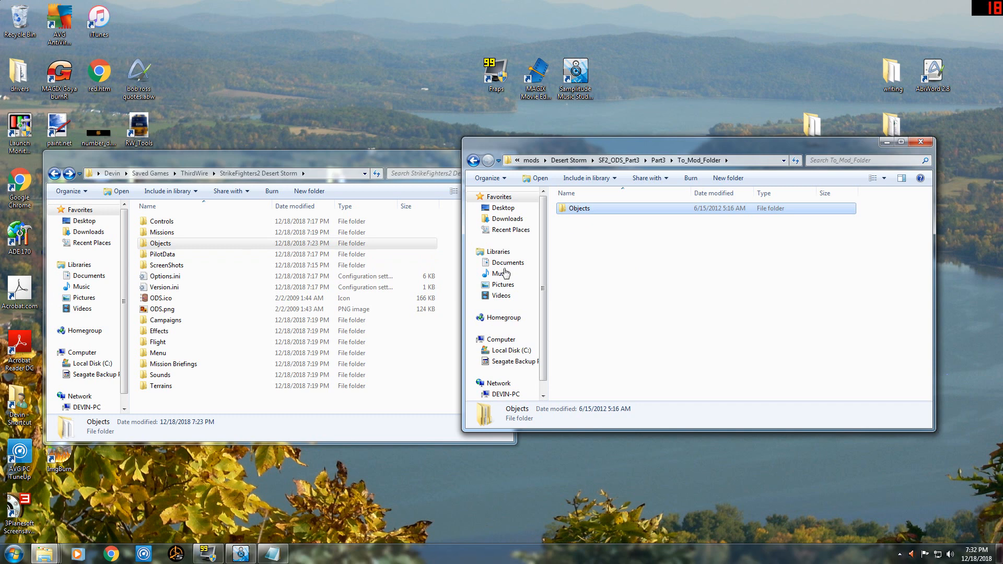
{"action": "left_click", "coordinate": [162, 409]}
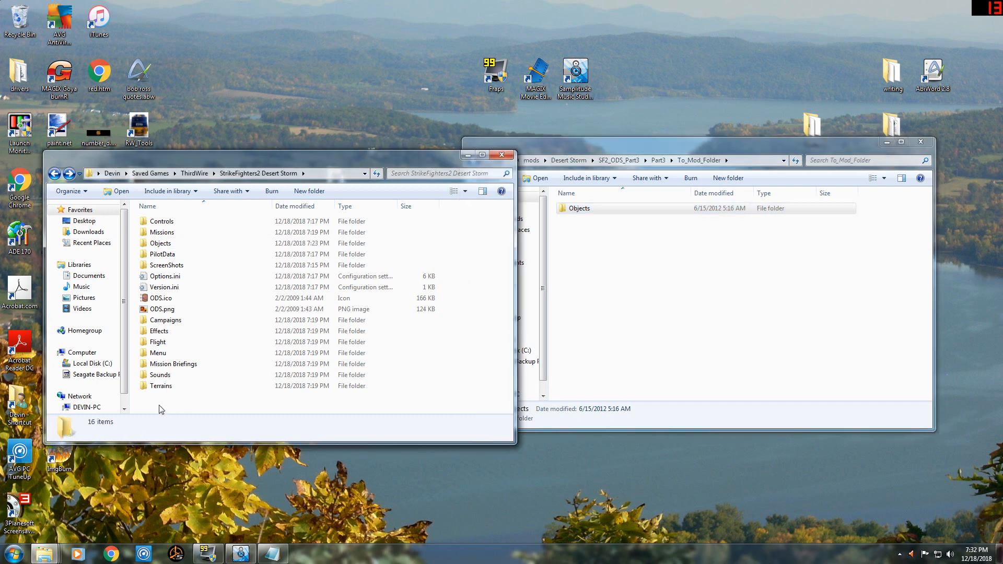
{"action": "key", "text": "ctrl+v"}
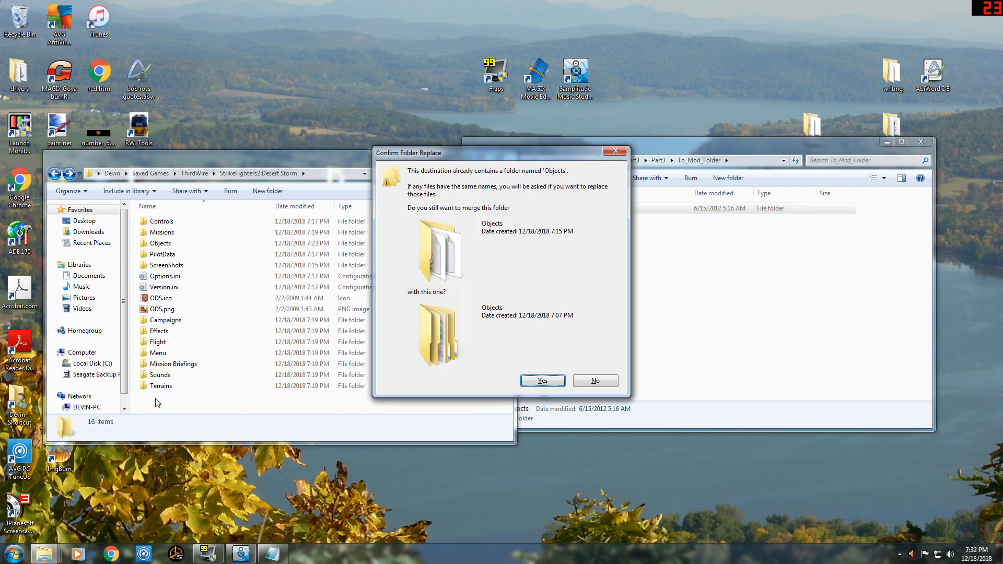
{"action": "left_click", "coordinate": [542, 381]}
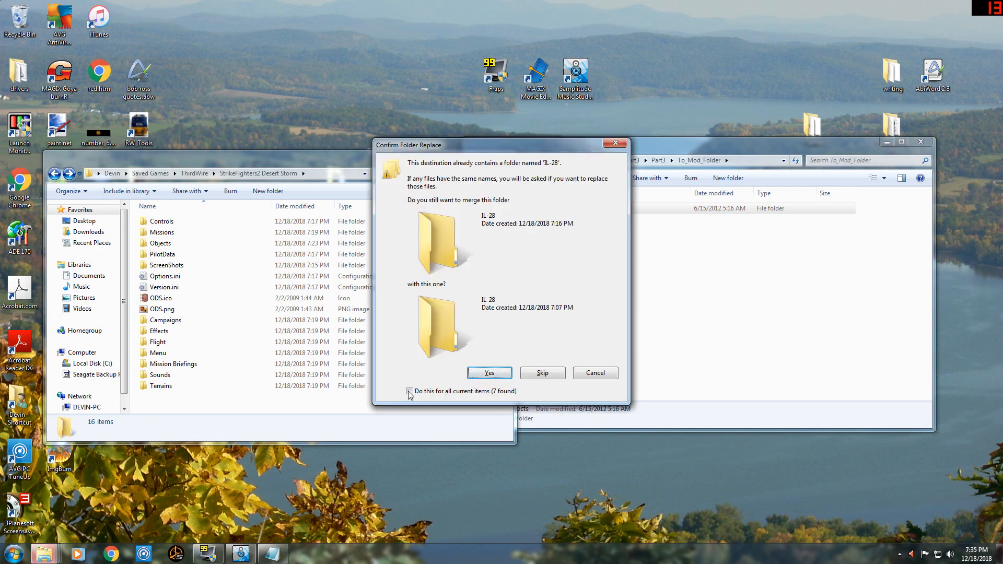
Merge IL-28 and all other duplicate folders, and replace all conflicting files with the Part3 versions.
{"action": "left_click", "coordinate": [411, 393]}
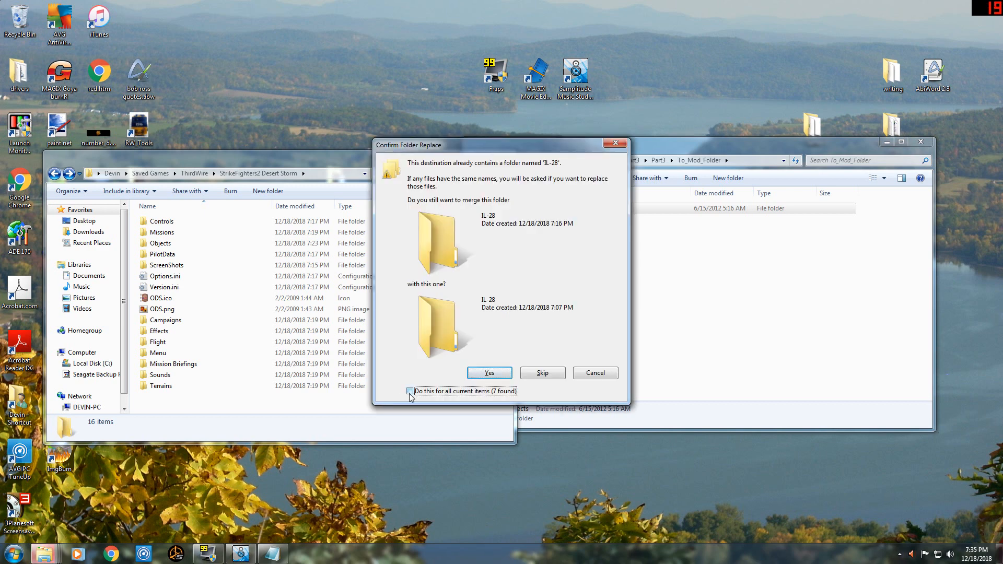
{"action": "left_click", "coordinate": [486, 375]}
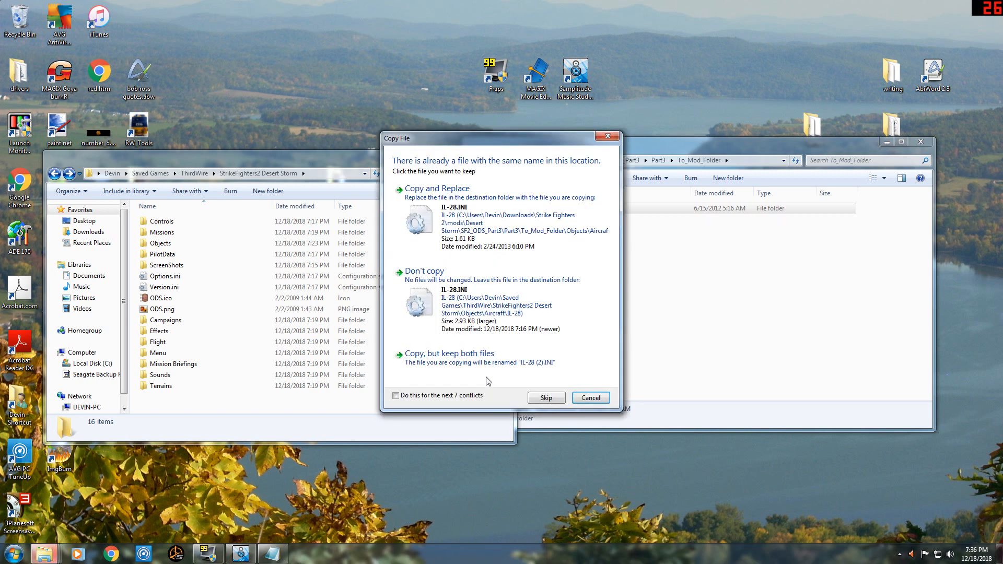
{"action": "left_click", "coordinate": [396, 395]}
{"action": "left_click", "coordinate": [476, 214]}
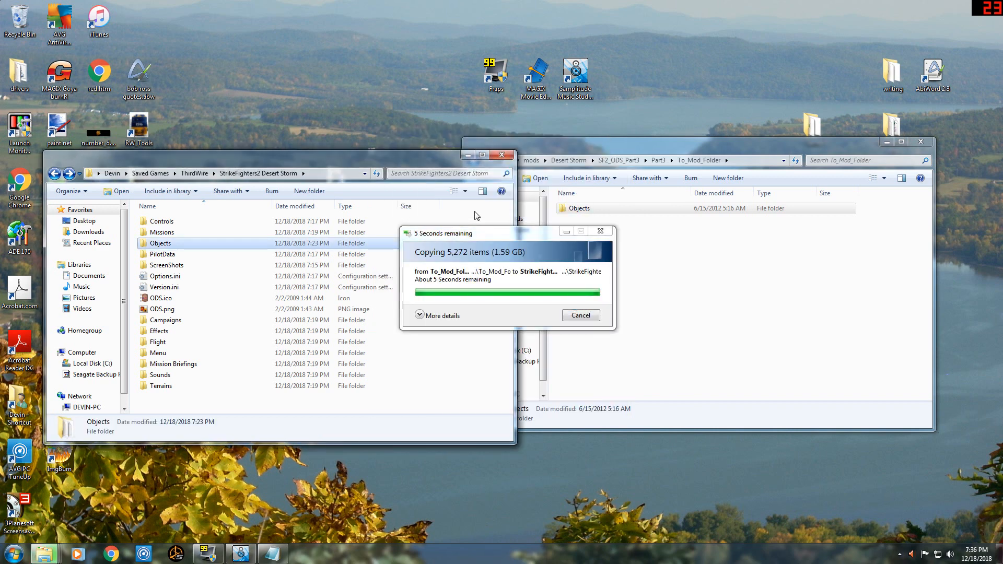
Return to the downloaded Desert Storm folder and open the Part1 folder inside SF2_ODS_Part1.
{"action": "left_click", "coordinate": [636, 291]}
{"action": "left_click", "coordinate": [473, 161]}
{"action": "left_click", "coordinate": [474, 161]}
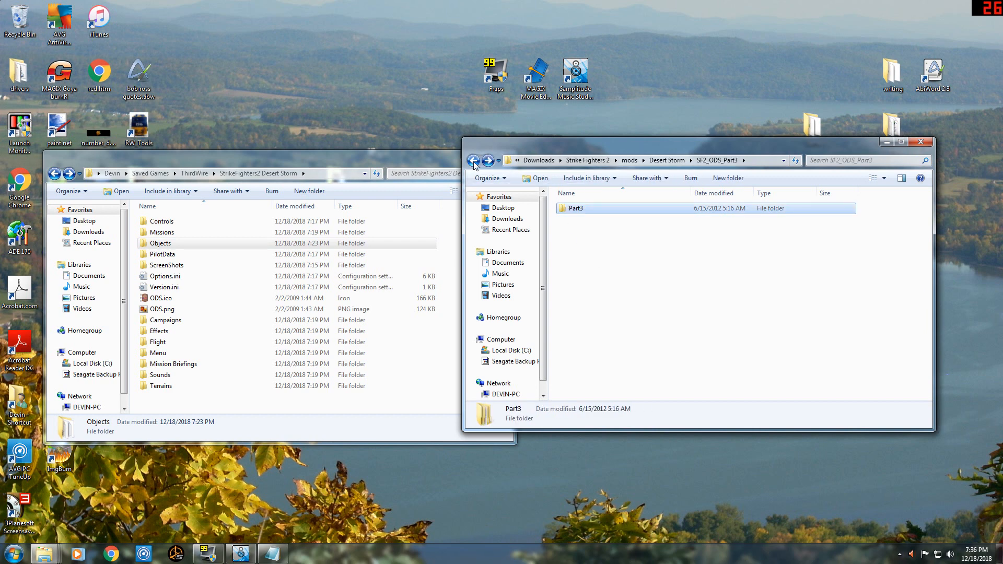
{"action": "left_click", "coordinate": [473, 161]}
{"action": "double_click", "coordinate": [570, 208]}
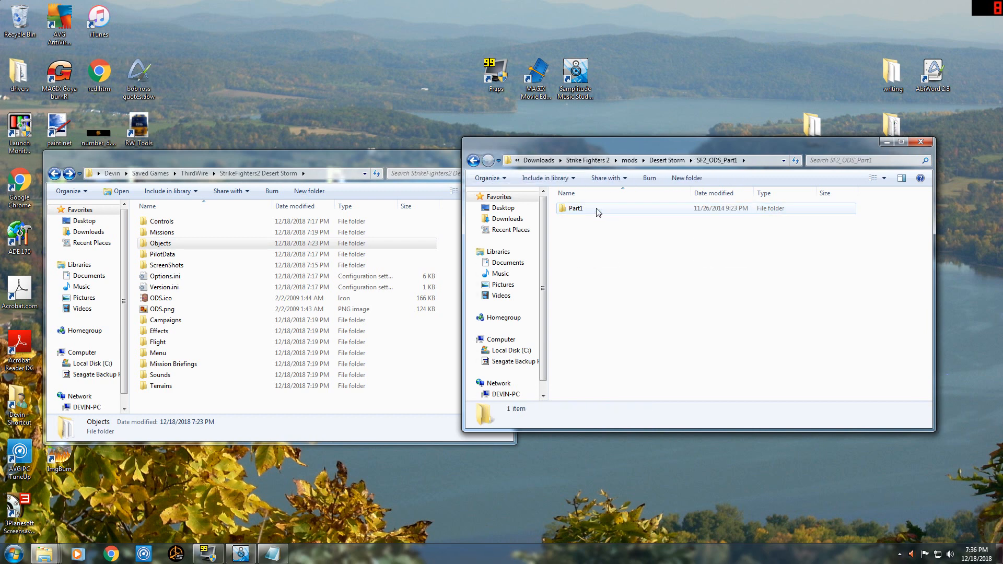
{"action": "double_click", "coordinate": [599, 209]}
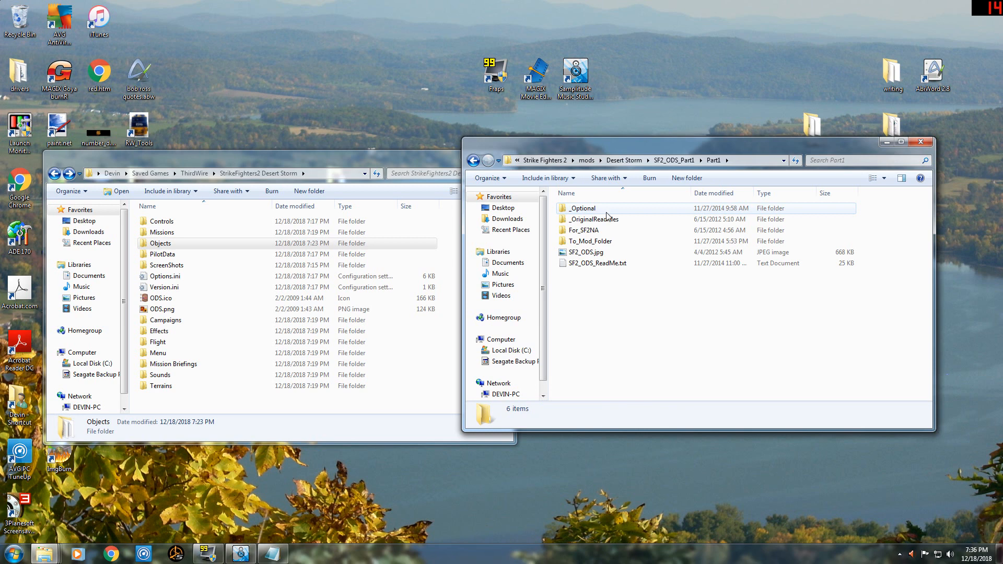
Open Options.ini from the StrikeFighters2 Desert Storm folder in Notepad and arrange it side by side with SF2_ODS_ReadMe.txt.
{"action": "left_click", "coordinate": [273, 554]}
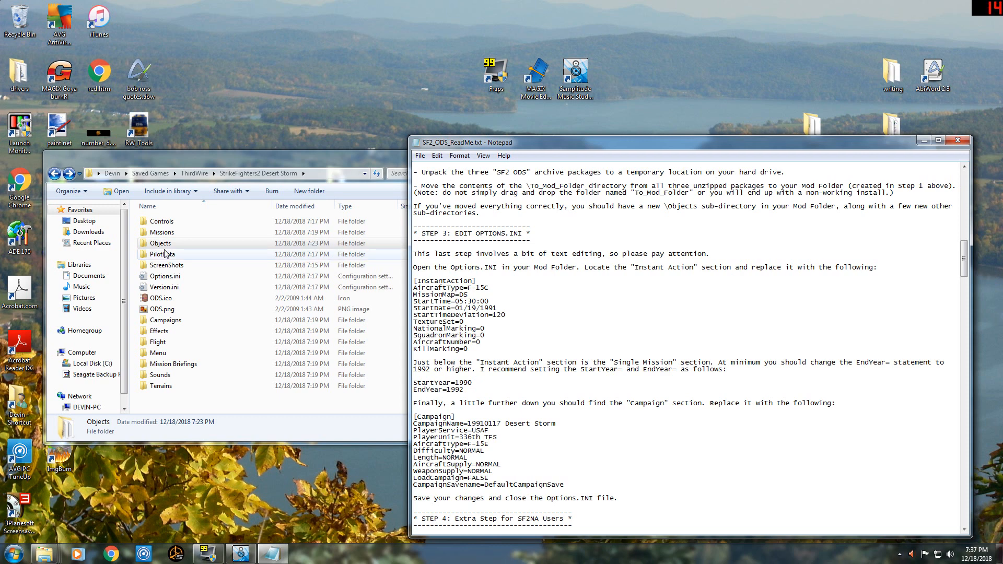
{"action": "double_click", "coordinate": [164, 281]}
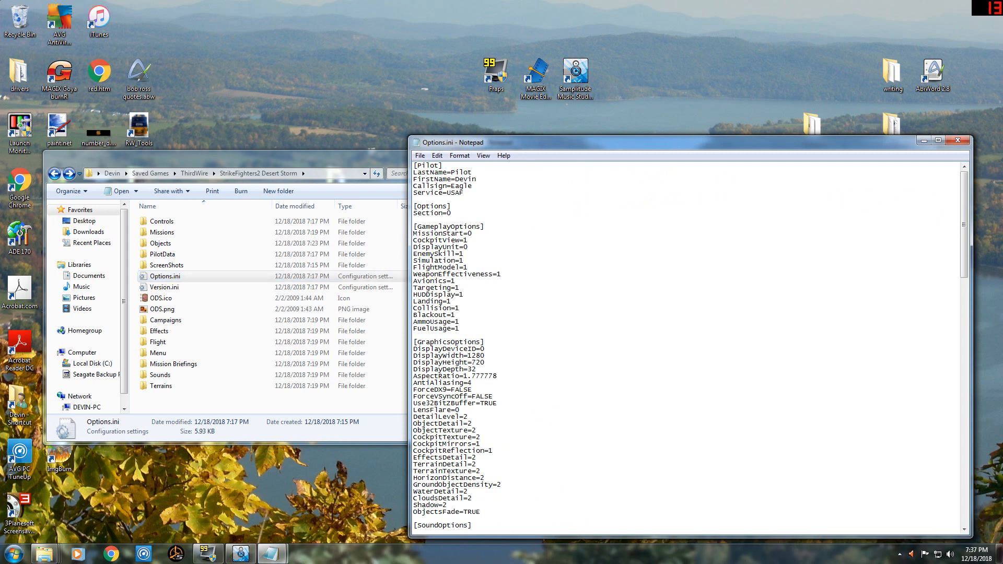
{"action": "right_click", "coordinate": [172, 282]}
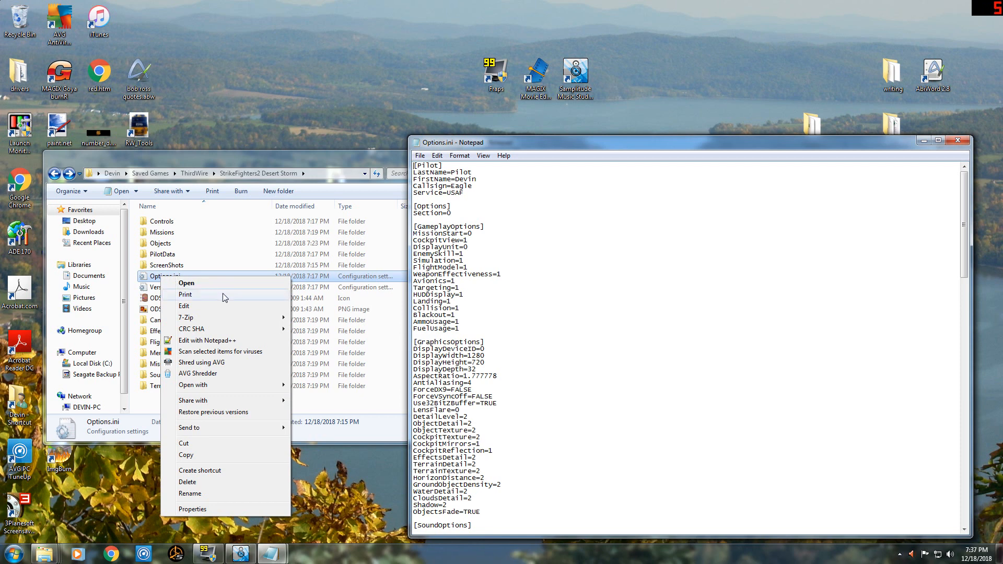
{"action": "mouse_move", "coordinate": [207, 392]}
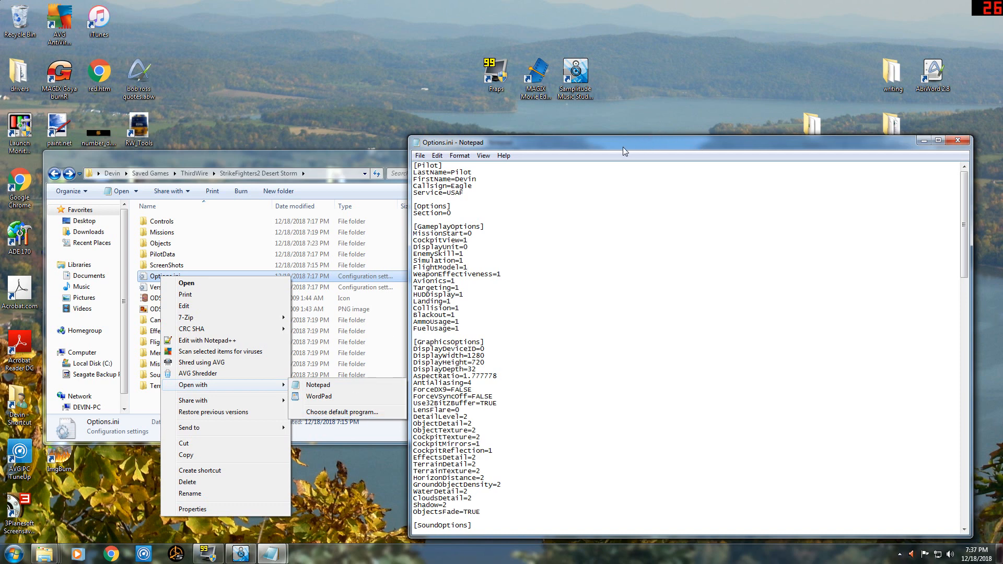
{"action": "left_click_drag", "start_coordinate": [623, 148], "coordinate": [579, 154]}
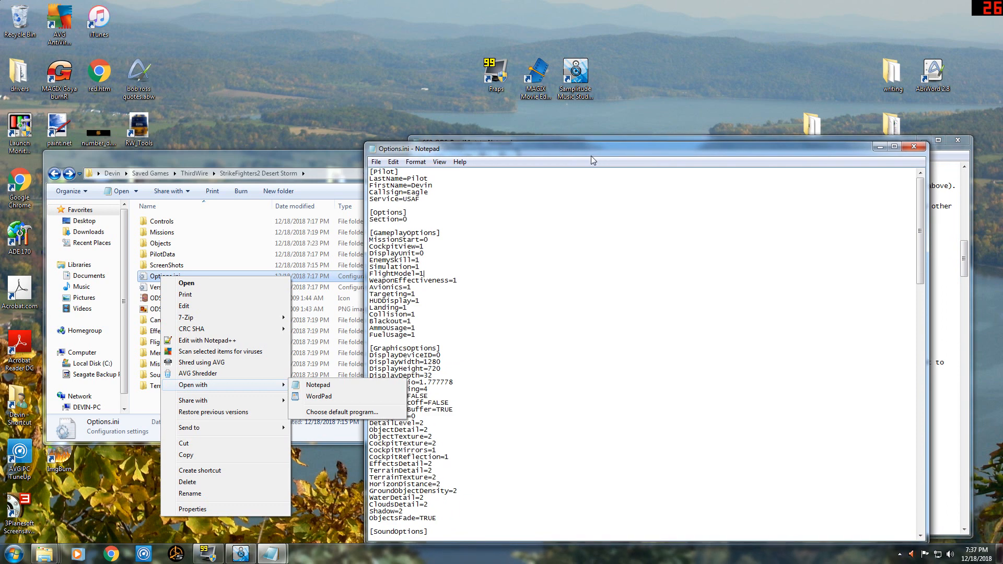
{"action": "left_click", "coordinate": [397, 387]}
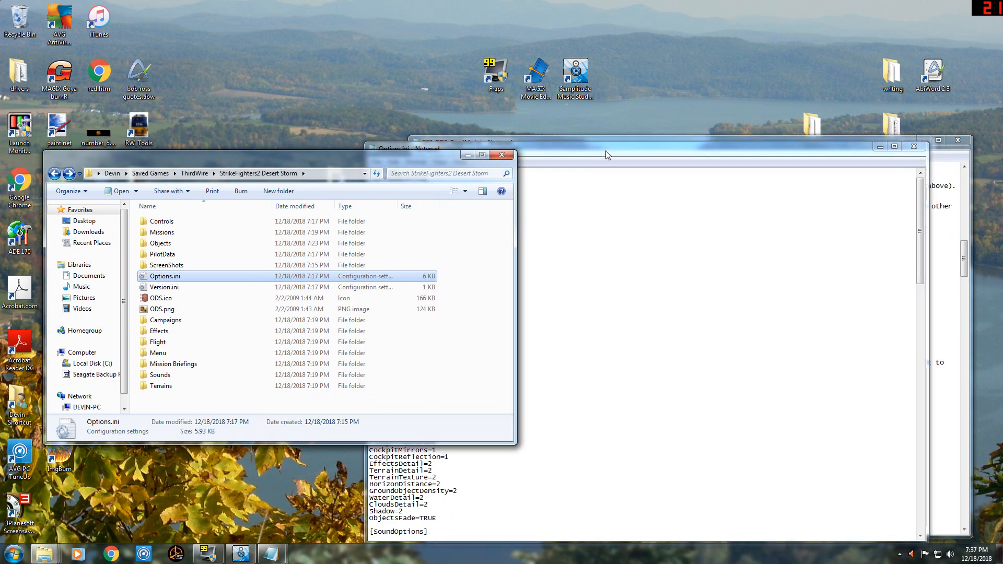
{"action": "left_click_drag", "start_coordinate": [630, 146], "coordinate": [299, 124]}
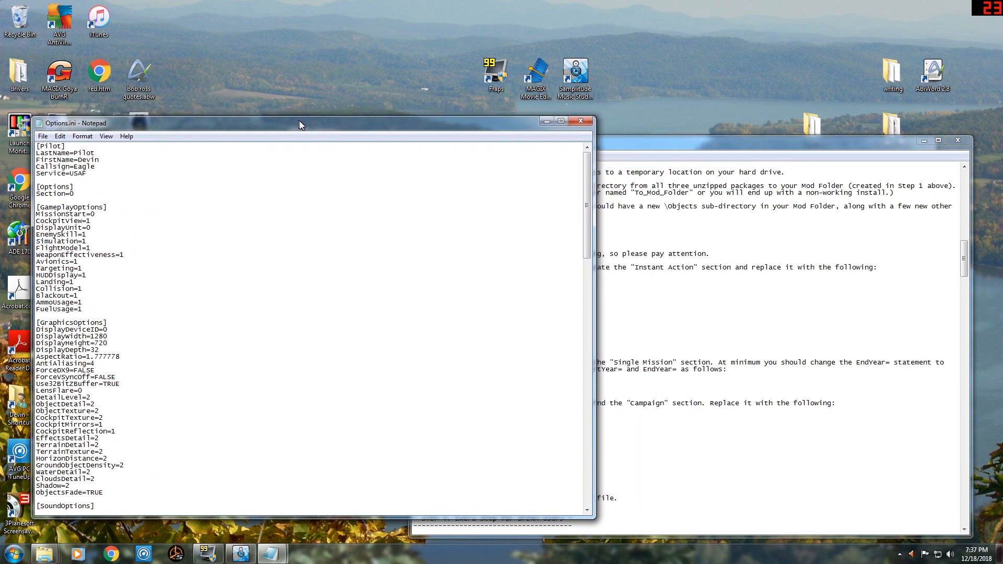
{"action": "left_click_drag", "start_coordinate": [648, 142], "coordinate": [684, 120]}
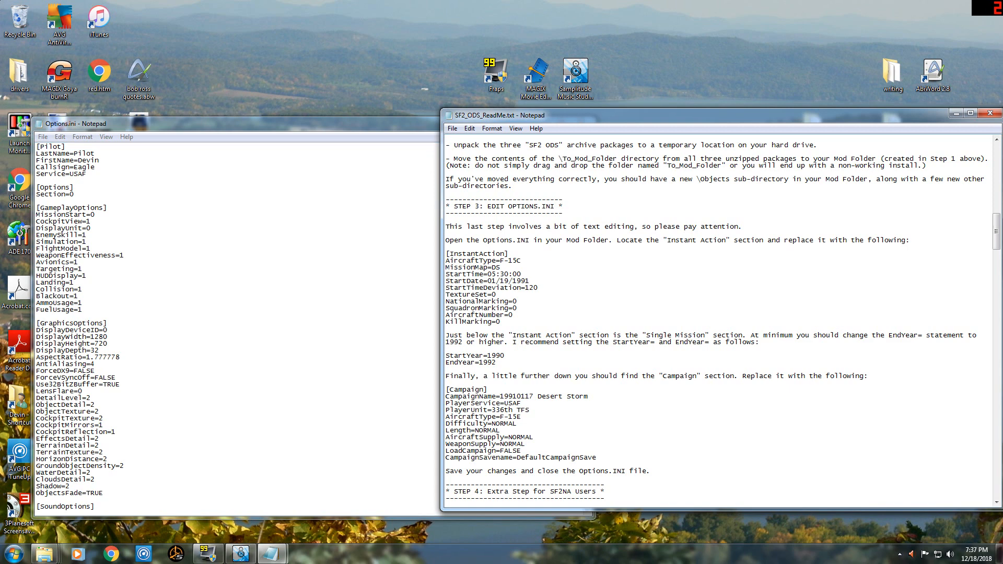
Replace the [InstantAction] section in Options.ini with the ReadMe's F-15C block, keeping a blank line above it.
{"action": "left_click", "coordinate": [100, 350]}
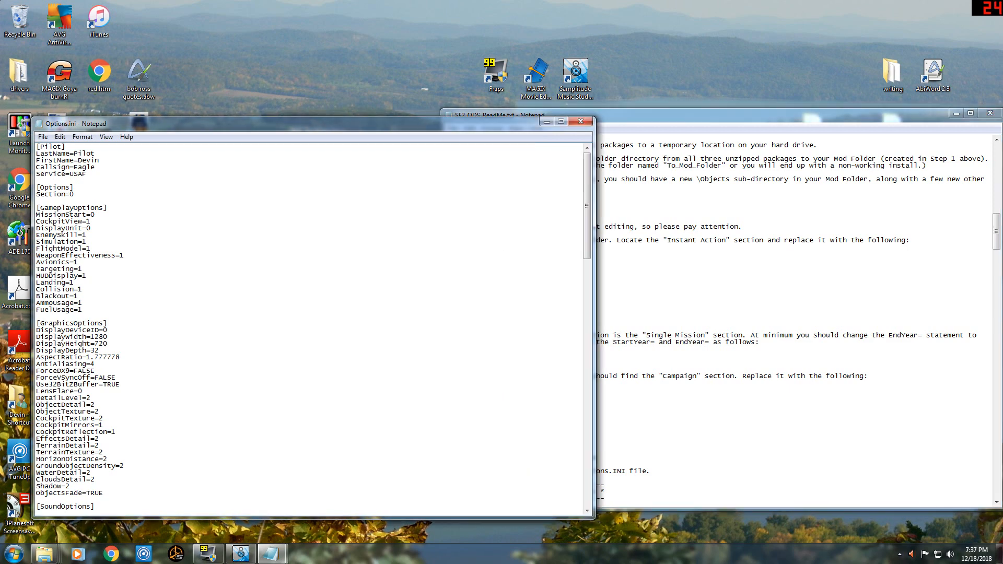
{"action": "scroll", "coordinate": [311, 329], "scroll_direction": "down", "scroll_amount": 8}
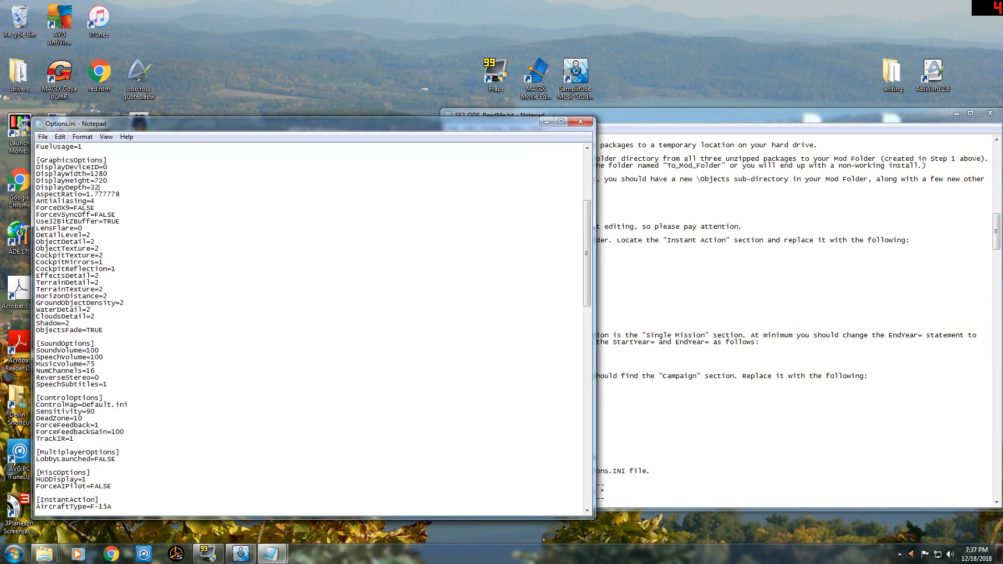
{"action": "scroll", "coordinate": [311, 329], "scroll_direction": "down", "scroll_amount": 11}
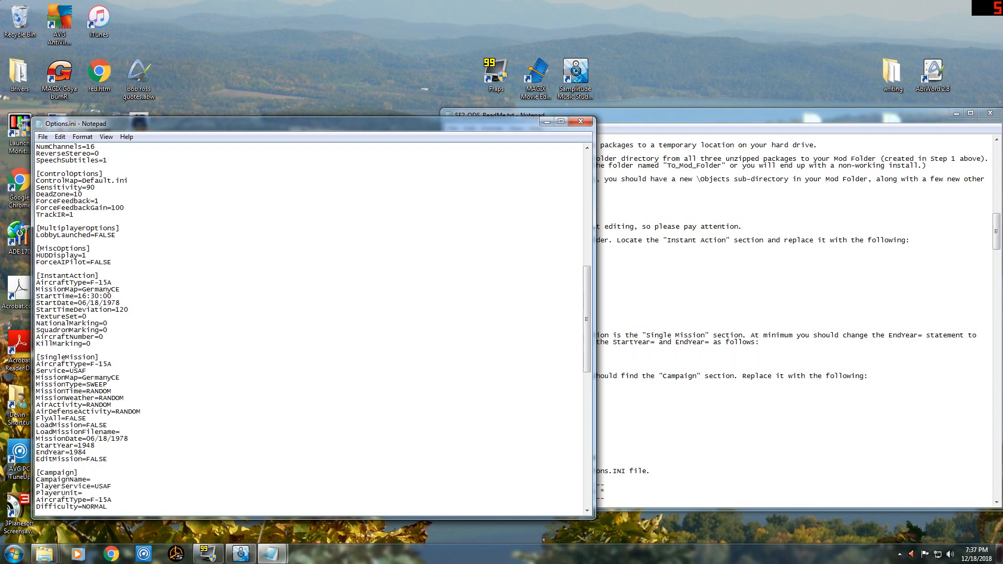
{"action": "key", "text": "alt+Tab"}
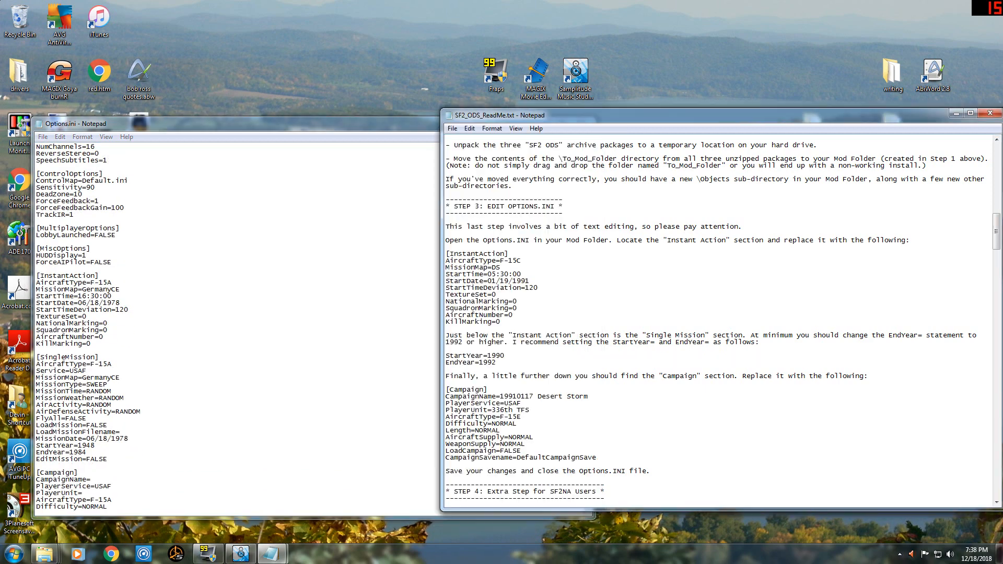
{"action": "left_click_drag", "start_coordinate": [446, 255], "coordinate": [500, 322]}
{"action": "key", "text": "ctrl+c"}
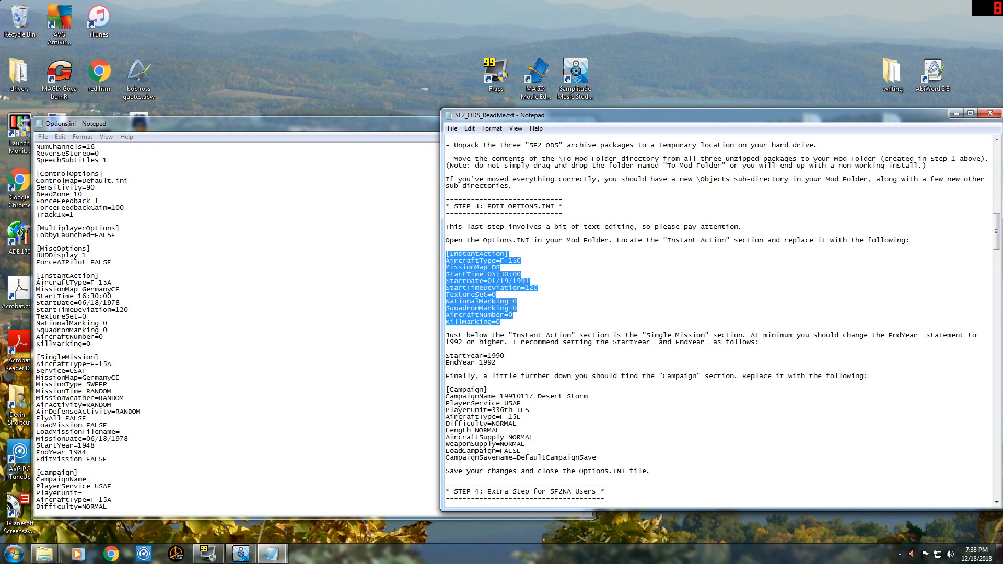
{"action": "left_click_drag", "start_coordinate": [91, 344], "coordinate": [37, 270]}
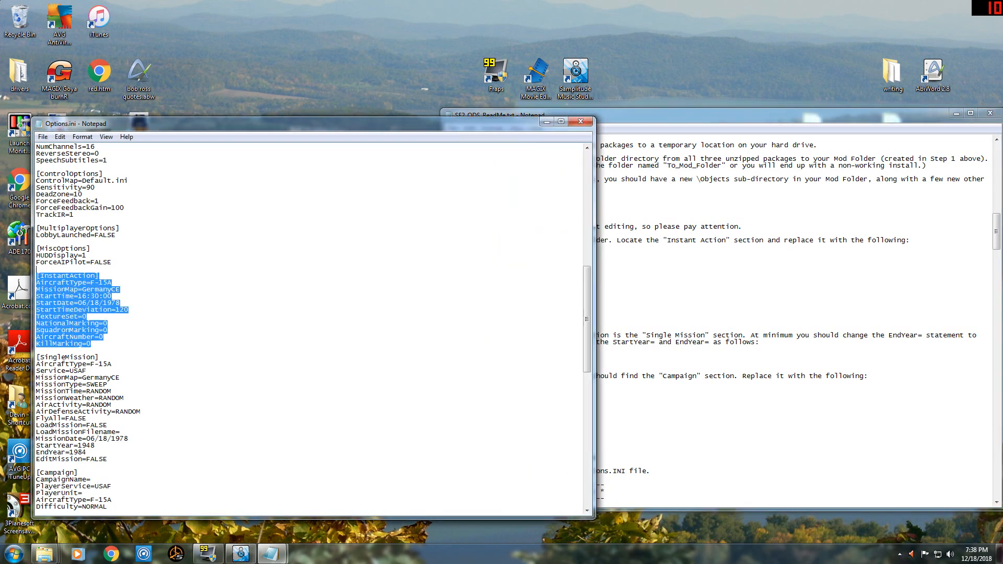
{"action": "key", "text": "ctrl+v"}
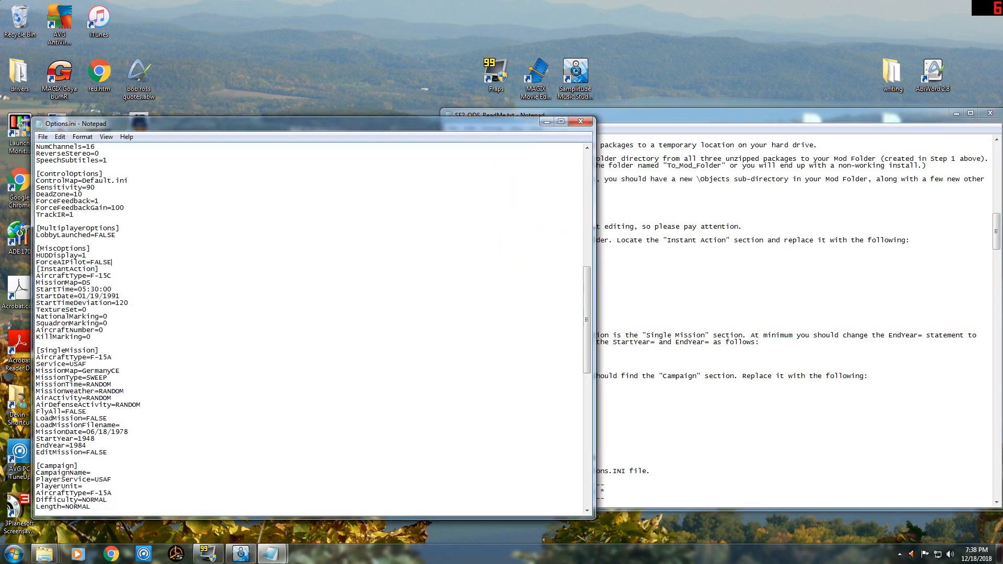
{"action": "key", "text": "Return"}
Set StartYear to 1990 and EndYear to 1992 in the [SingleMission] section of Options.ini.
{"action": "key", "text": "alt+Tab"}
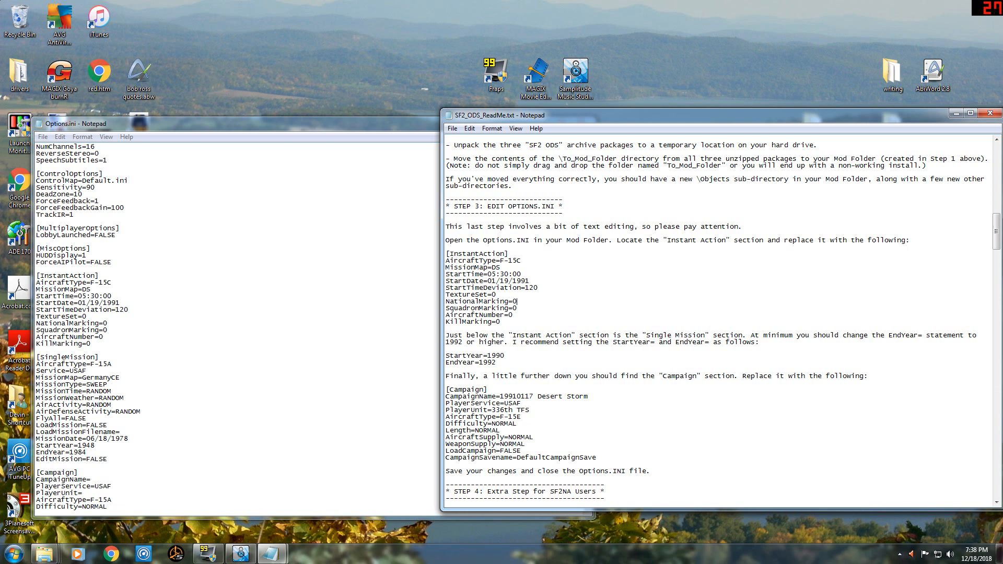
{"action": "left_click_drag", "start_coordinate": [86, 445], "coordinate": [96, 446]}
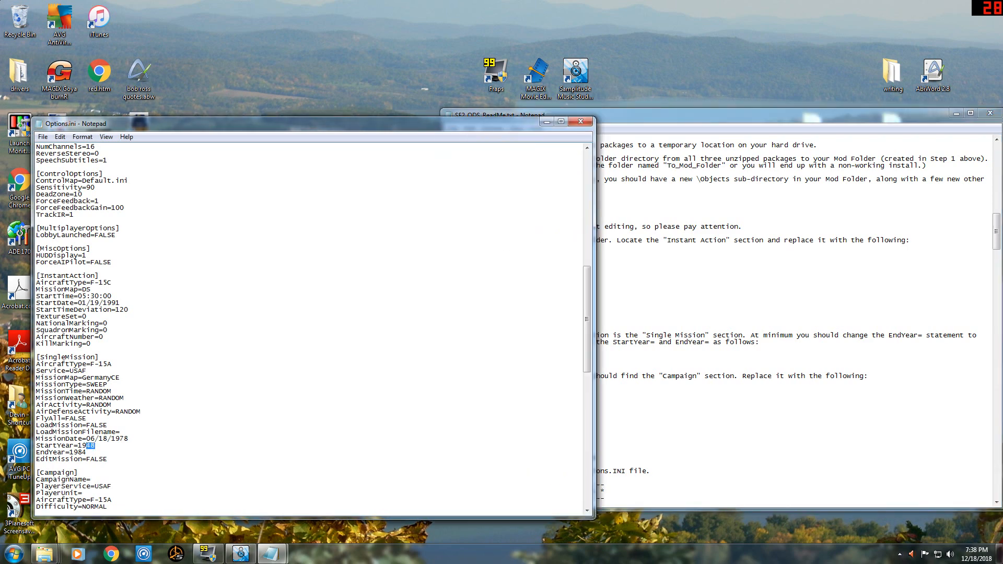
{"action": "type", "text": "90"}
{"action": "left_click_drag", "start_coordinate": [78, 452], "coordinate": [87, 452]}
{"action": "type", "text": "92"}
Replace the [Campaign] section in Options.ini with the ReadMe's 19910117 Desert Storm block, keeping one blank line above and below it.
{"action": "key", "text": "alt+Tab"}
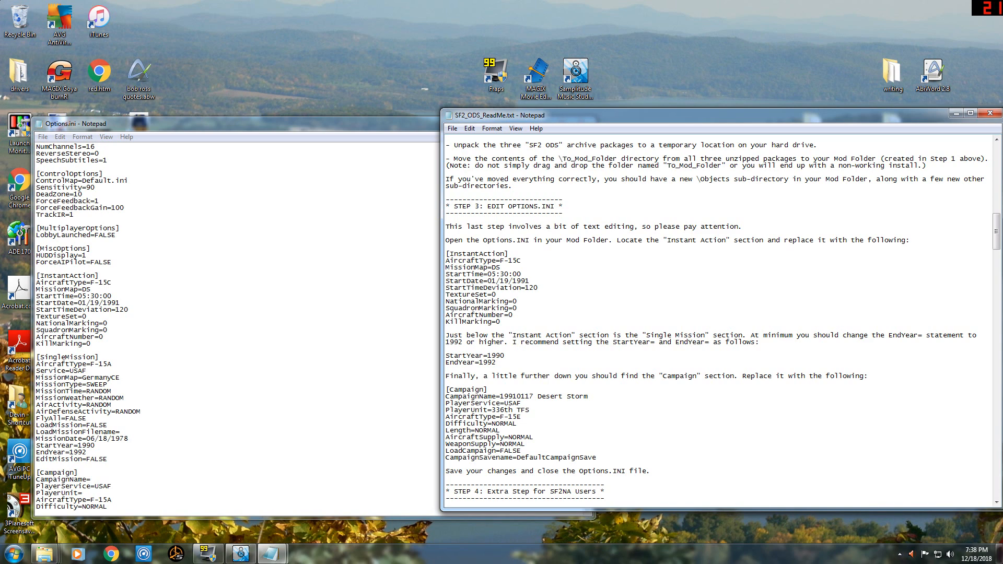
{"action": "left_click_drag", "start_coordinate": [598, 458], "coordinate": [446, 383]}
{"action": "key", "text": "ctrl+c"}
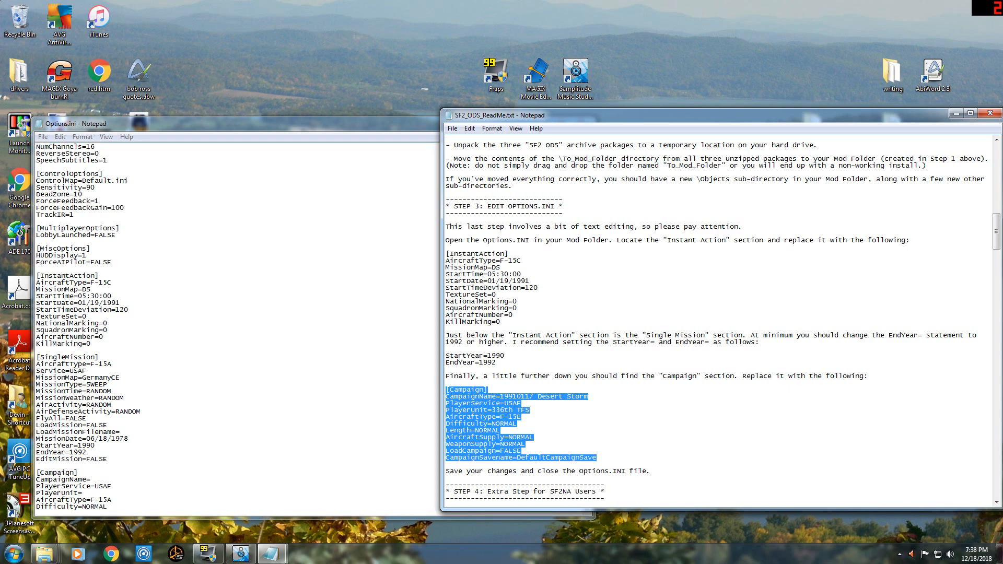
{"action": "left_click", "coordinate": [230, 334]}
{"action": "scroll", "coordinate": [230, 334], "scroll_direction": "down", "scroll_amount": 7}
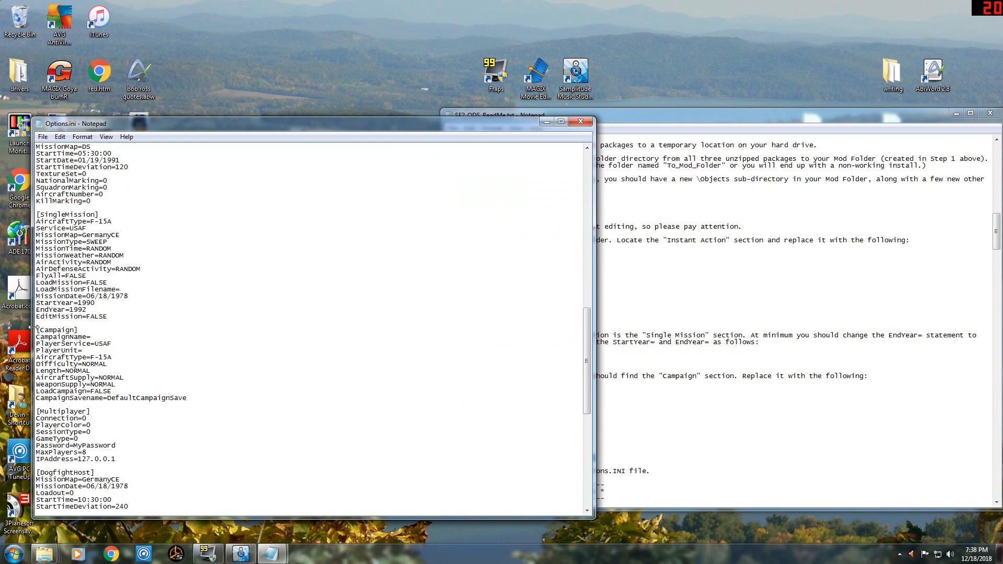
{"action": "left_click_drag", "start_coordinate": [37, 330], "coordinate": [187, 398]}
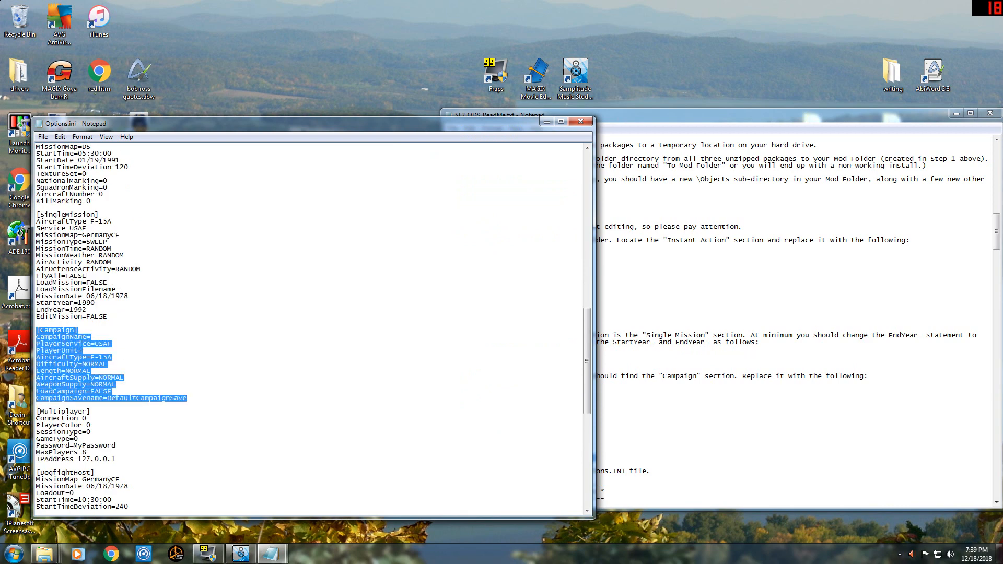
{"action": "key", "text": "ctrl+v"}
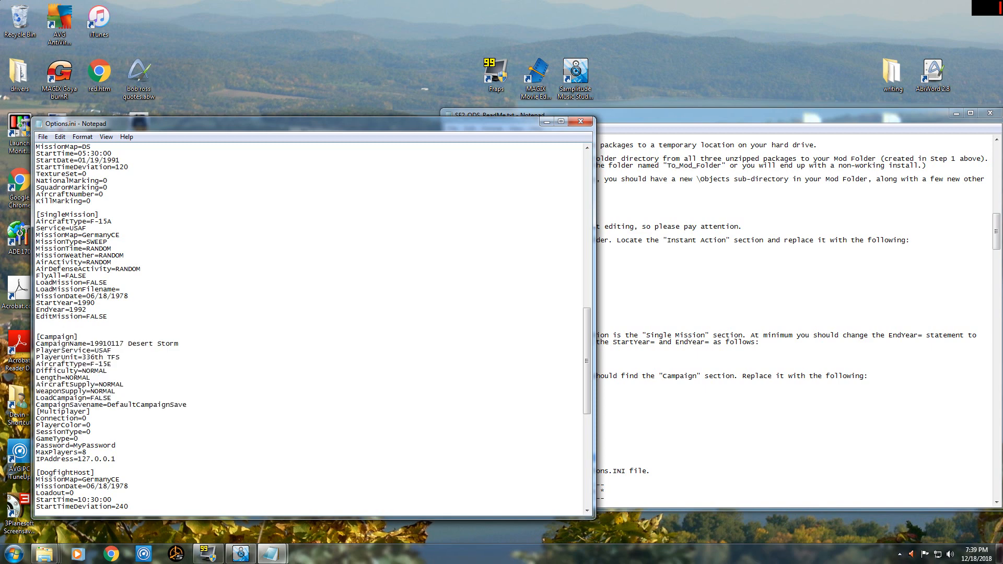
{"action": "key", "text": "Return"}
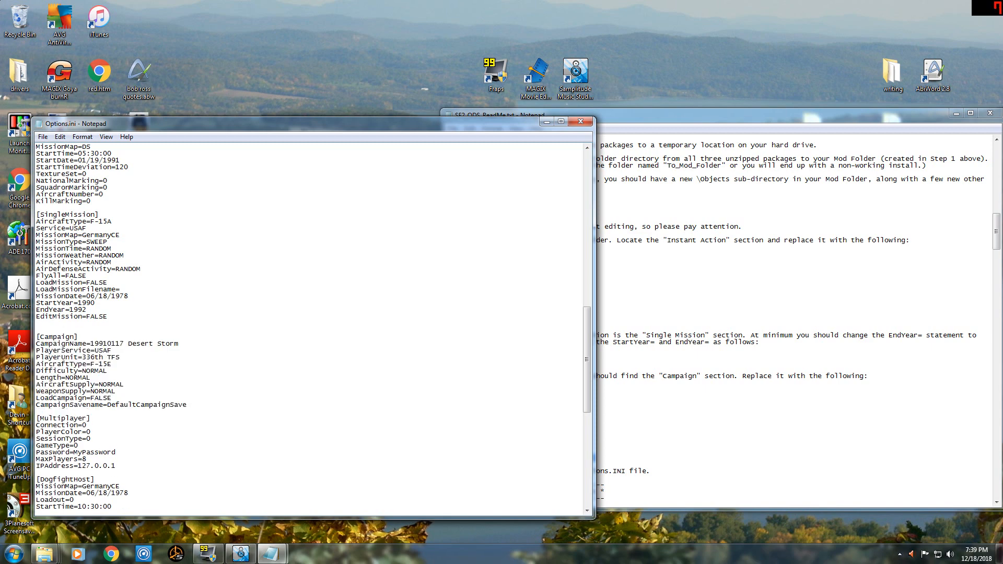
{"action": "key", "text": "Delete"}
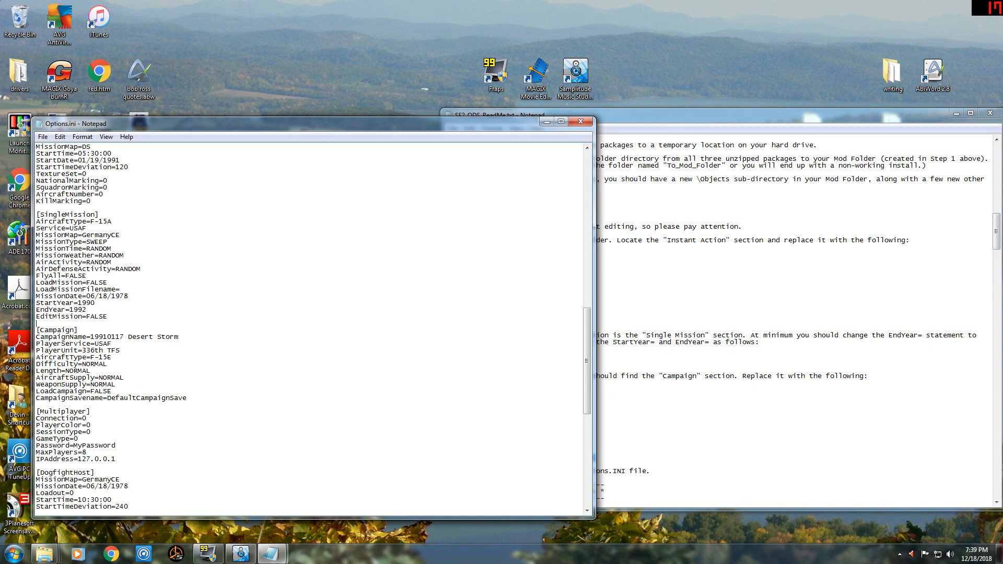
Check the ReadMe's closing instruction for Step 3, and save and close Options.ini.
{"action": "key", "text": "alt+Tab"}
{"action": "scroll", "coordinate": [718, 318], "scroll_direction": "down", "scroll_amount": 3}
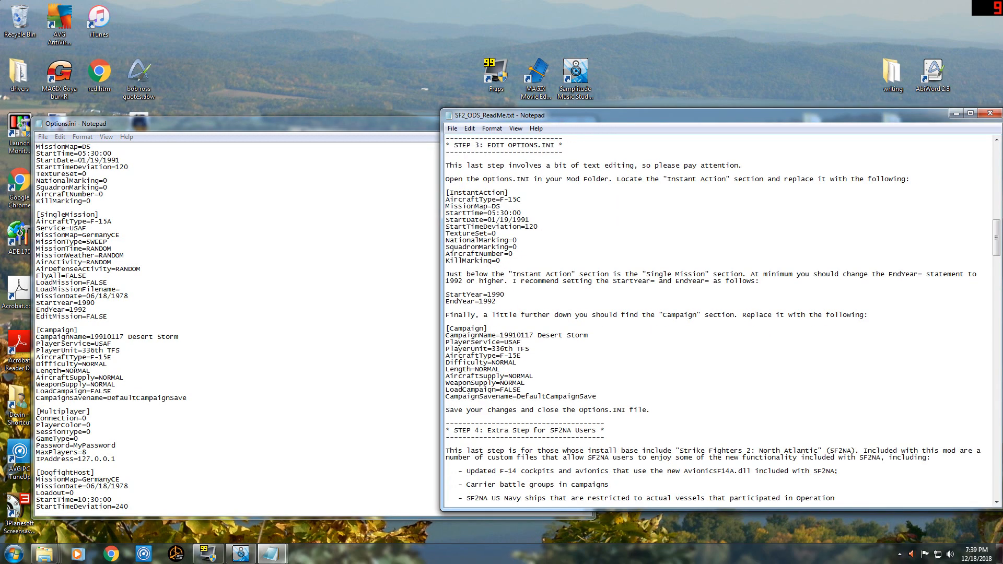
{"action": "key", "text": "alt+Tab"}
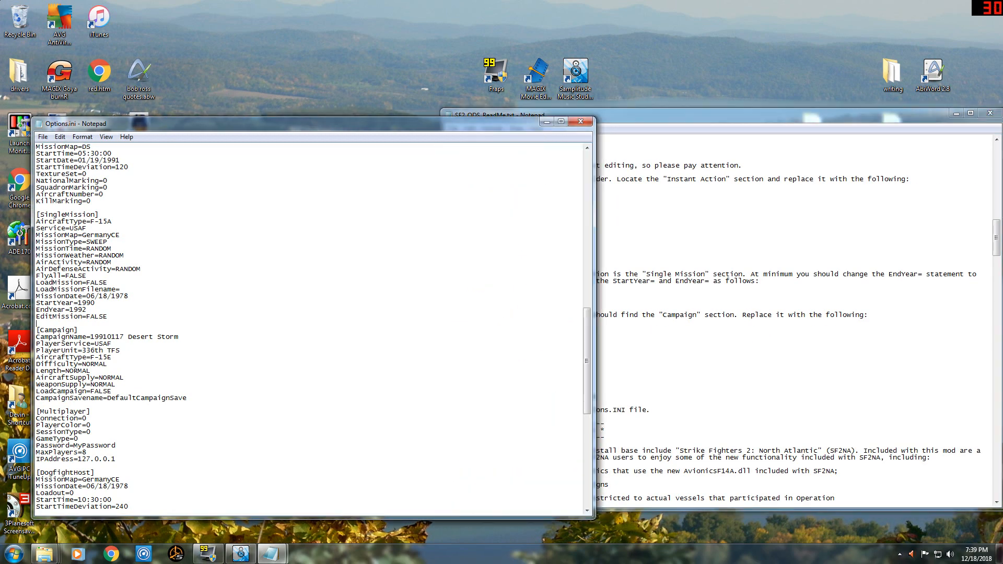
{"action": "left_click", "coordinate": [43, 137]}
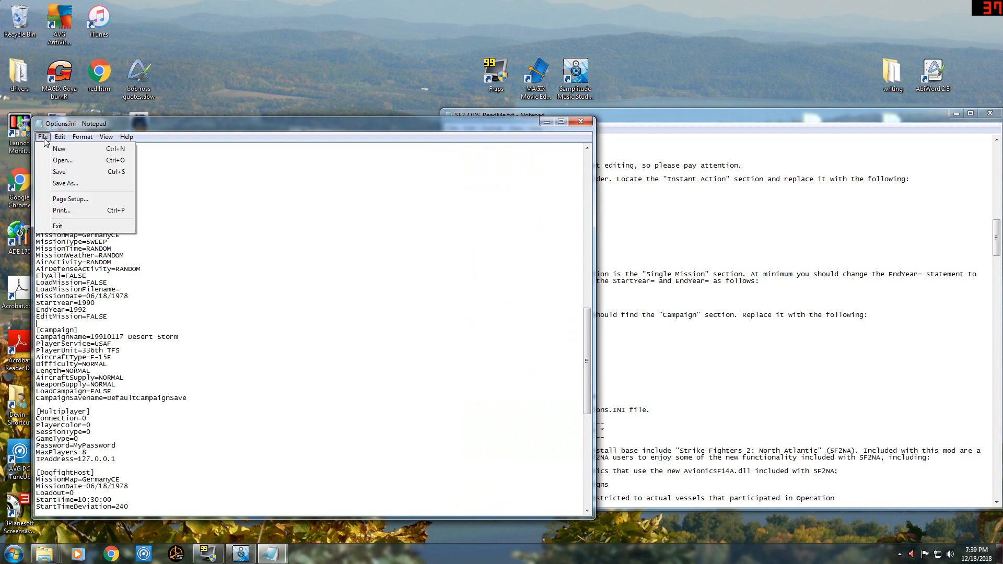
{"action": "left_click", "coordinate": [62, 172]}
{"action": "left_click", "coordinate": [581, 121]}
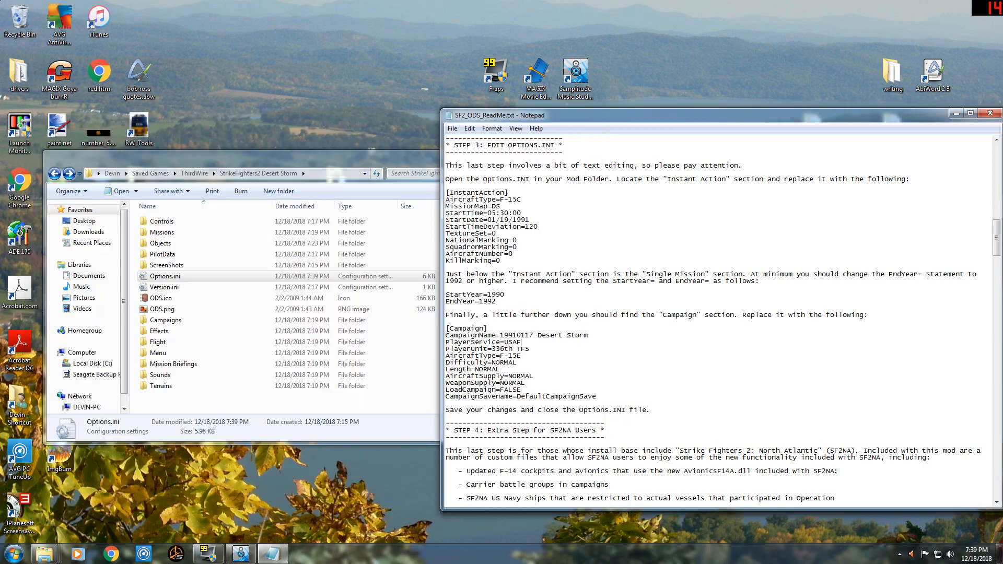
Read the ReadMe's Step 4 for SF2NA users, minimize it, and open the For_SF2NA folder inside Part1.
{"action": "scroll", "coordinate": [721, 319], "scroll_direction": "down", "scroll_amount": 9}
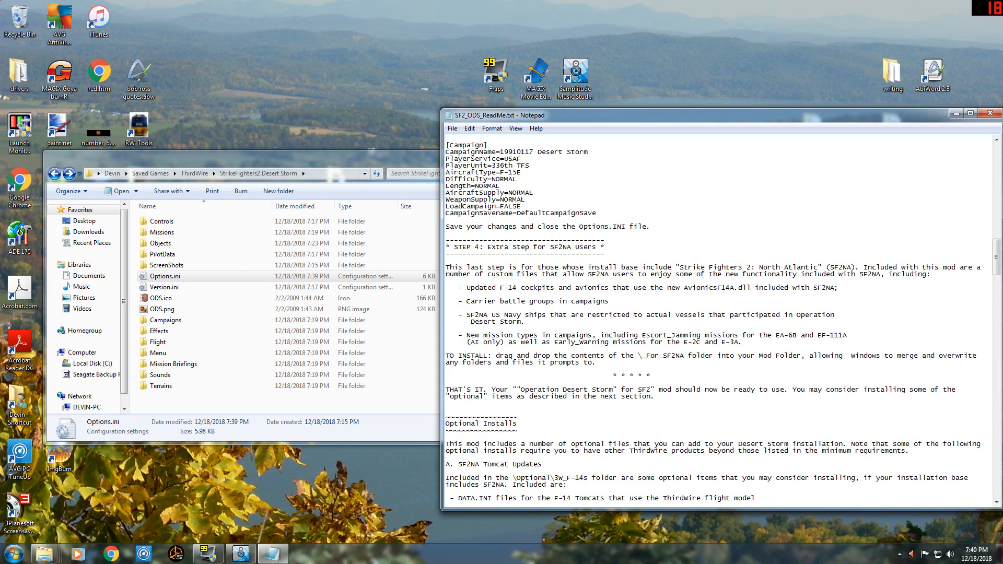
{"action": "left_click", "coordinate": [959, 113]}
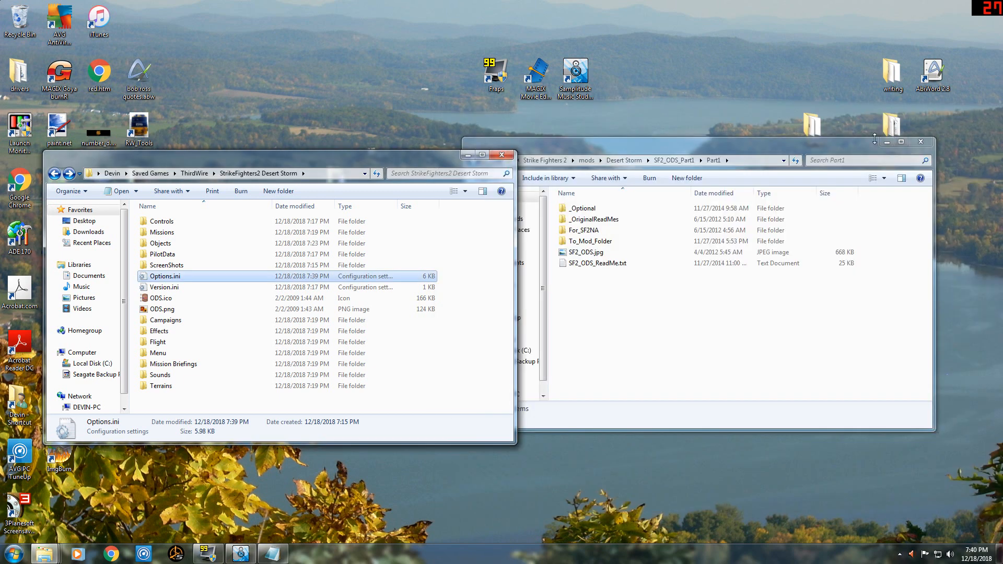
{"action": "left_click", "coordinate": [617, 334]}
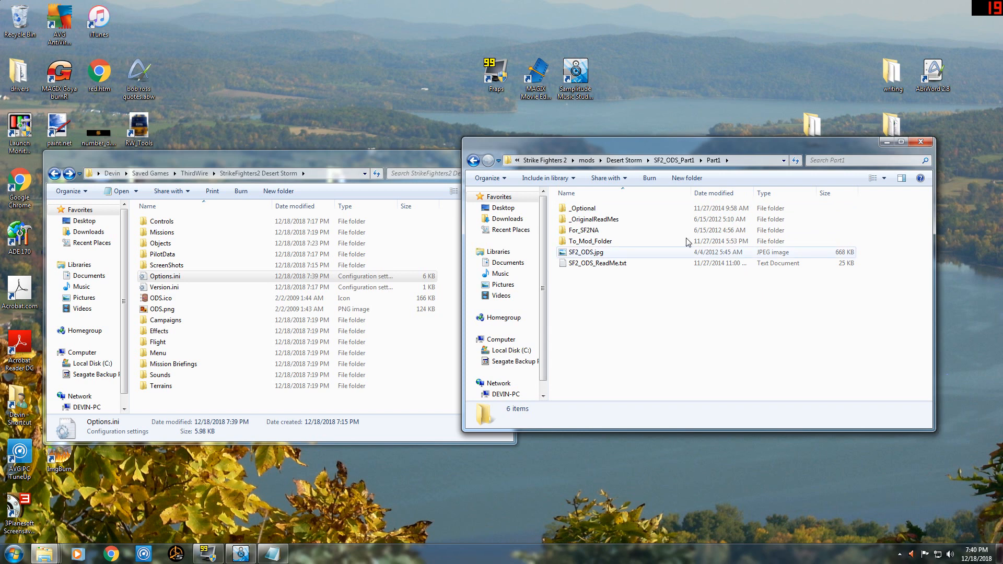
{"action": "double_click", "coordinate": [600, 234]}
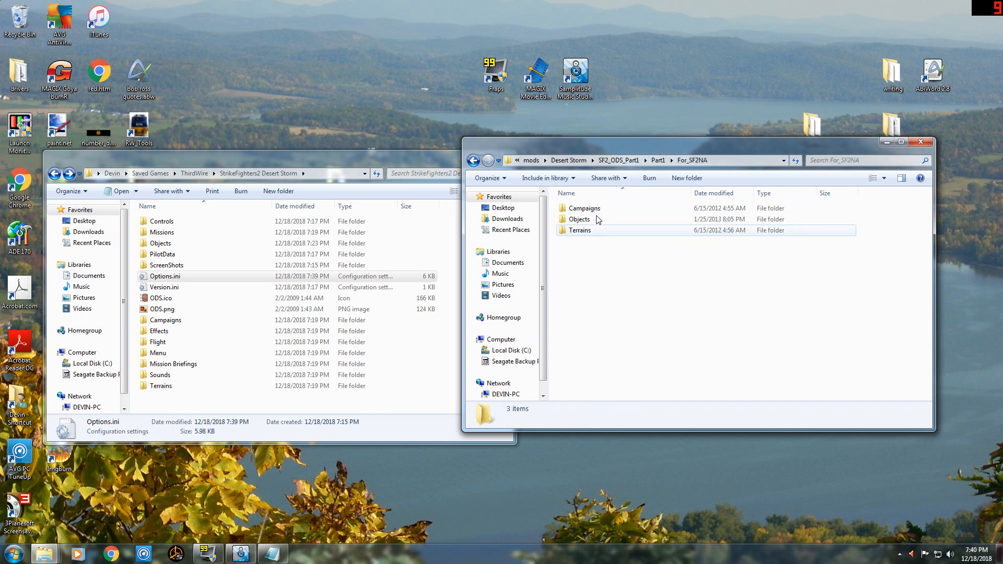
Copy Campaigns, Objects and Terrains from For_SF2NA into the StrikeFighters2 Desert Storm folder, merging folders and replacing all conflicting files, and return to Part1.
{"action": "left_click", "coordinate": [594, 235]}
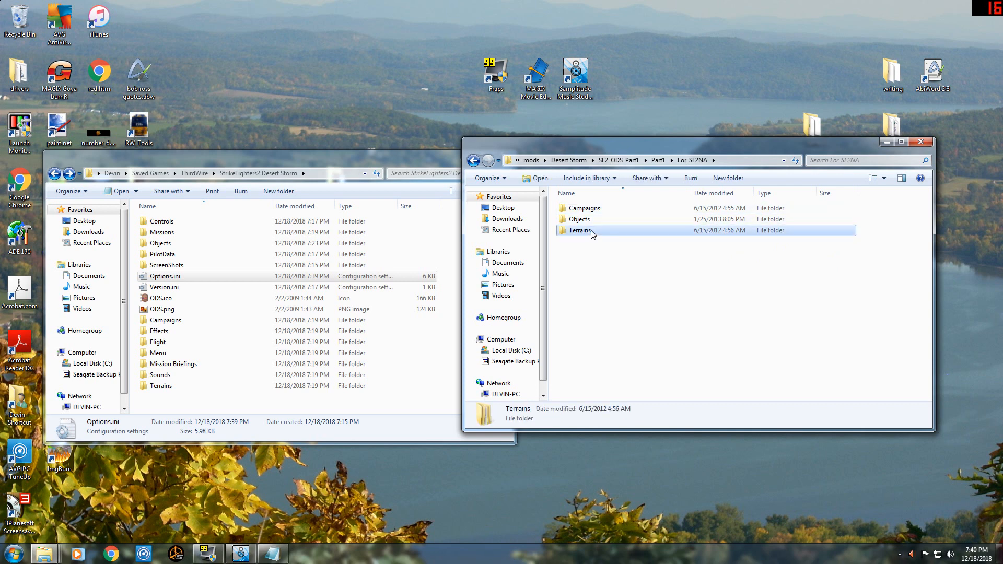
{"action": "left_click", "coordinate": [594, 209], "text": "shift"}
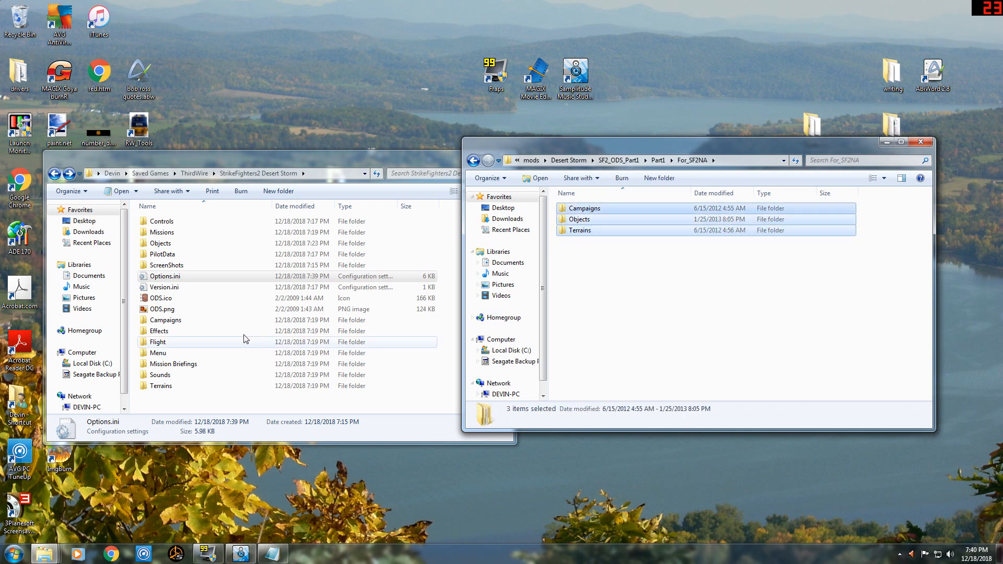
{"action": "left_click", "coordinate": [134, 331]}
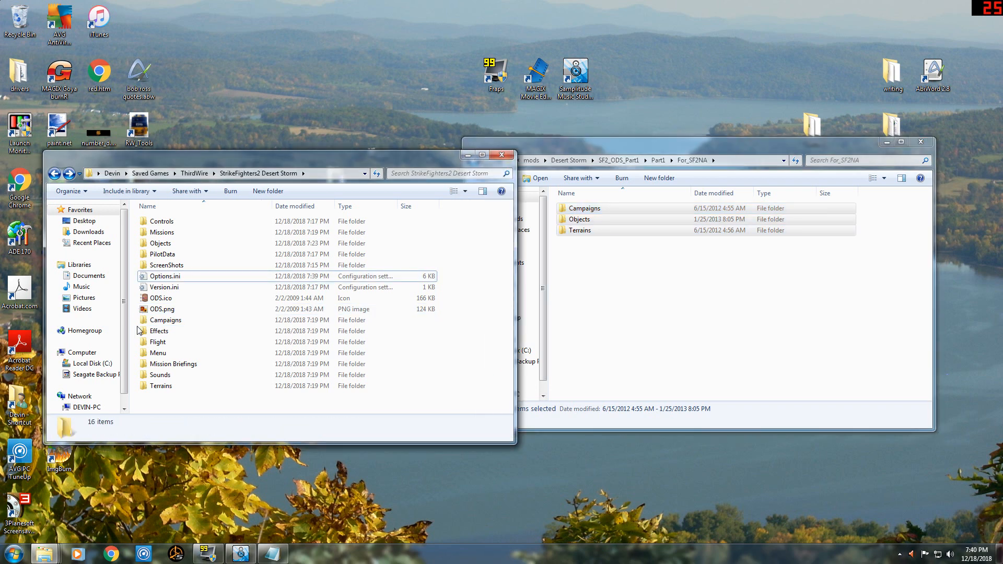
{"action": "key", "text": "ctrl+v"}
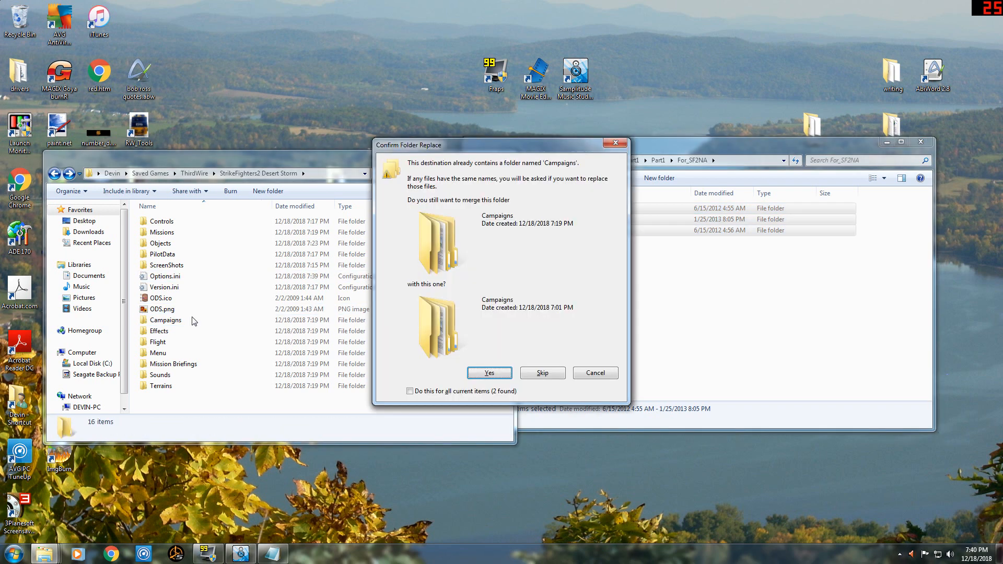
{"action": "left_click", "coordinate": [412, 393]}
{"action": "left_click", "coordinate": [506, 374]}
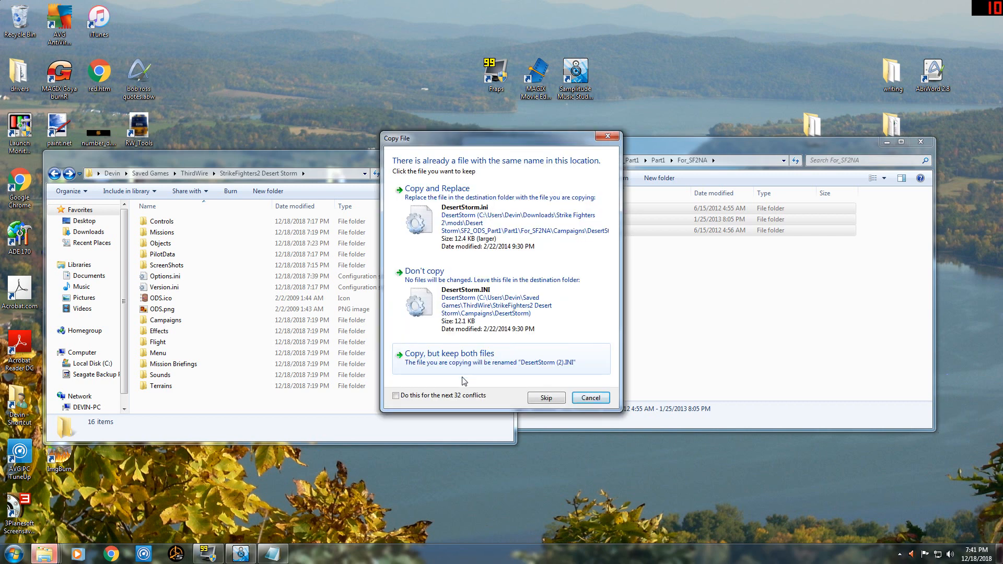
{"action": "left_click", "coordinate": [395, 397]}
{"action": "left_click", "coordinate": [481, 208]}
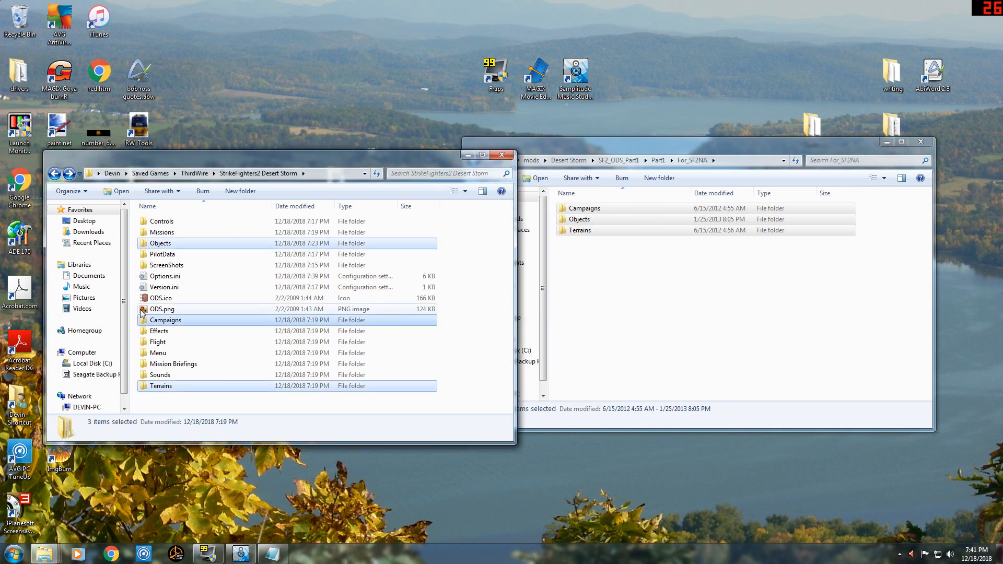
{"action": "left_click", "coordinate": [641, 284]}
{"action": "left_click", "coordinate": [474, 161]}
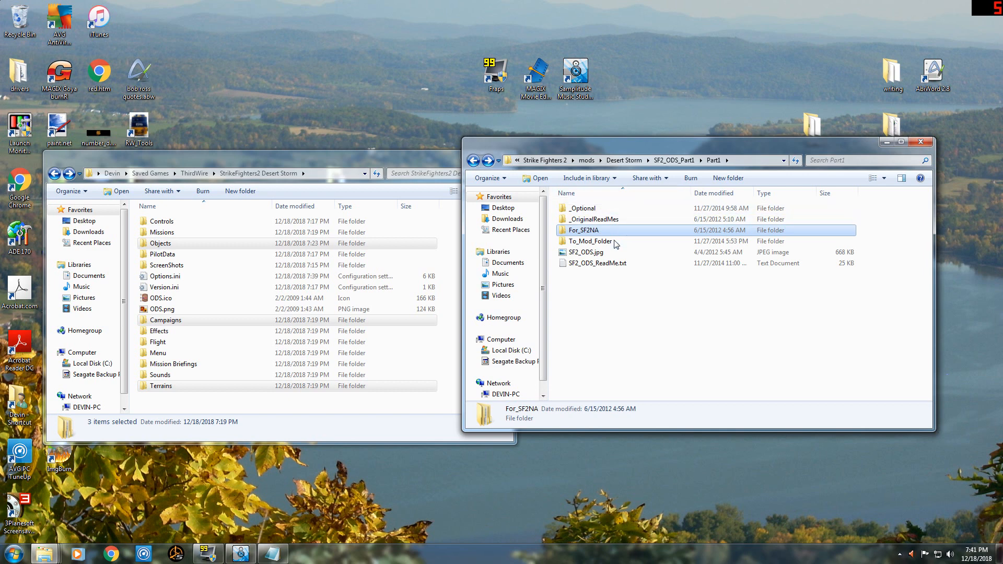
Examine the rest of SF2_ODS_ReadMe.txt, covering optional installs, missile, bomb and water shader notes, changes and credits.
{"action": "left_click", "coordinate": [274, 555]}
{"action": "scroll", "coordinate": [723, 320], "scroll_direction": "down", "scroll_amount": 2}
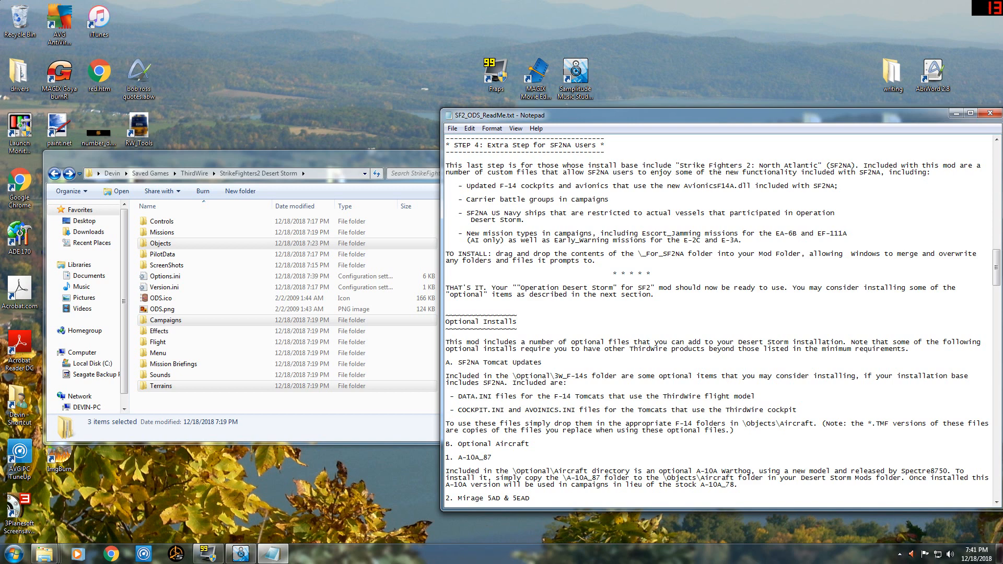
{"action": "scroll", "coordinate": [723, 320], "scroll_direction": "down", "scroll_amount": 7}
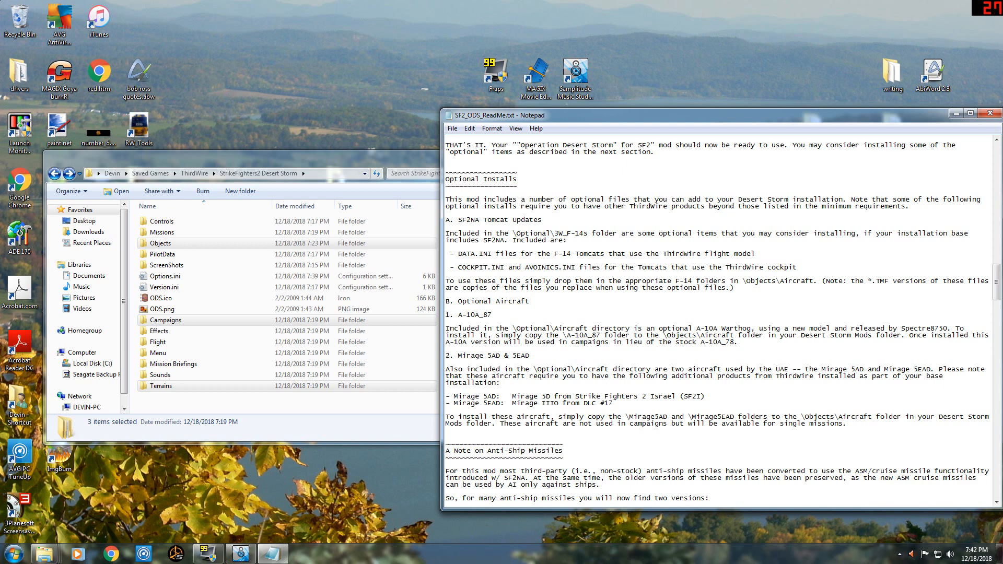
{"action": "scroll", "coordinate": [723, 318], "scroll_direction": "down", "scroll_amount": 7}
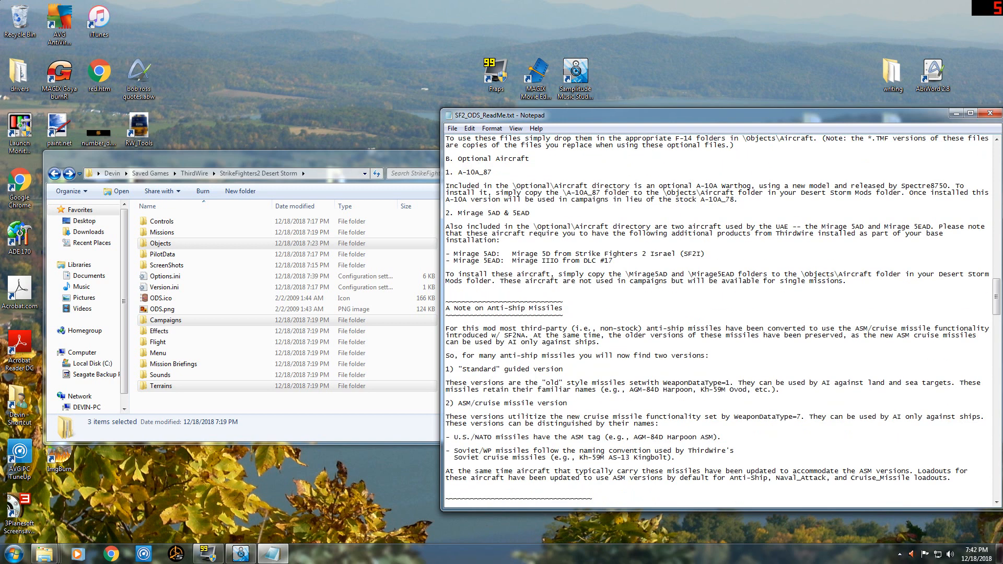
{"action": "scroll", "coordinate": [718, 319], "scroll_direction": "down", "scroll_amount": 13}
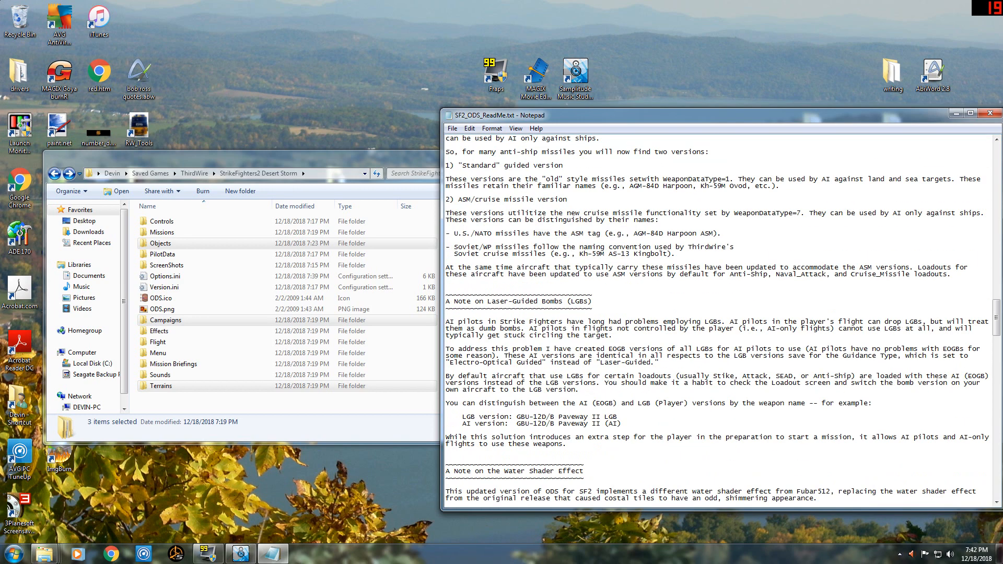
{"action": "scroll", "coordinate": [719, 318], "scroll_direction": "down", "scroll_amount": 5}
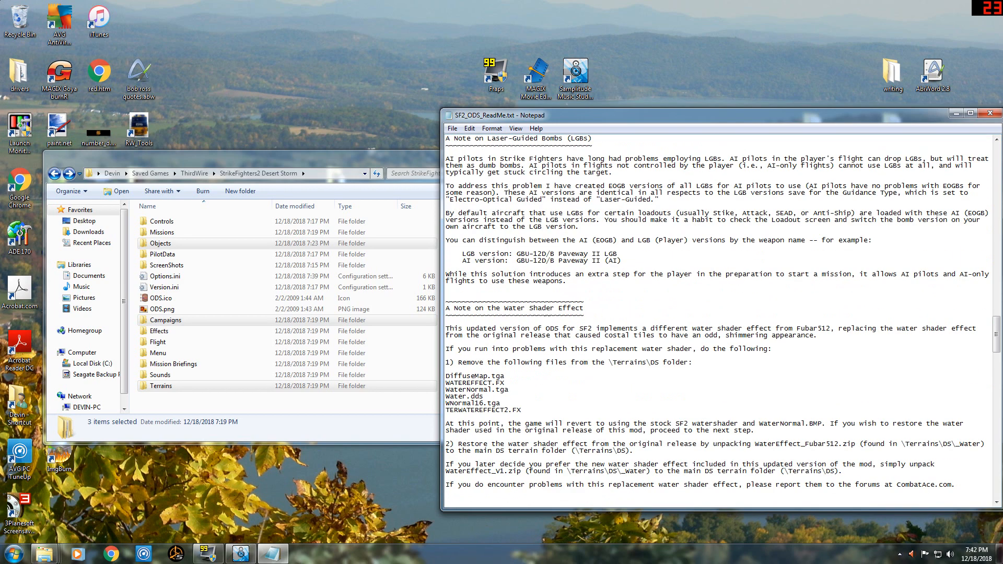
{"action": "scroll", "coordinate": [718, 318], "scroll_direction": "down", "scroll_amount": 4}
{"action": "scroll", "coordinate": [719, 319], "scroll_direction": "down", "scroll_amount": 14}
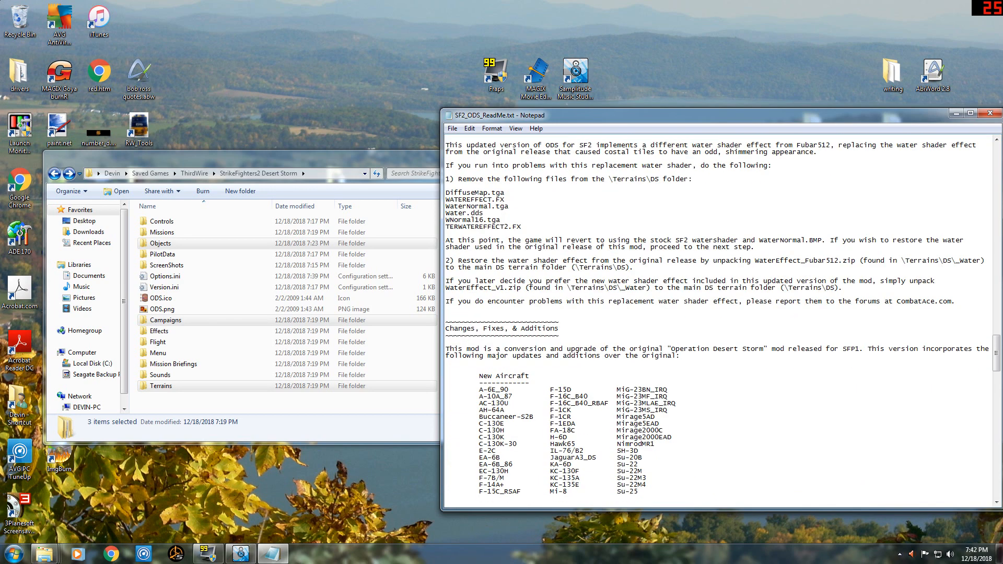
{"action": "scroll", "coordinate": [719, 319], "scroll_direction": "down", "scroll_amount": 14}
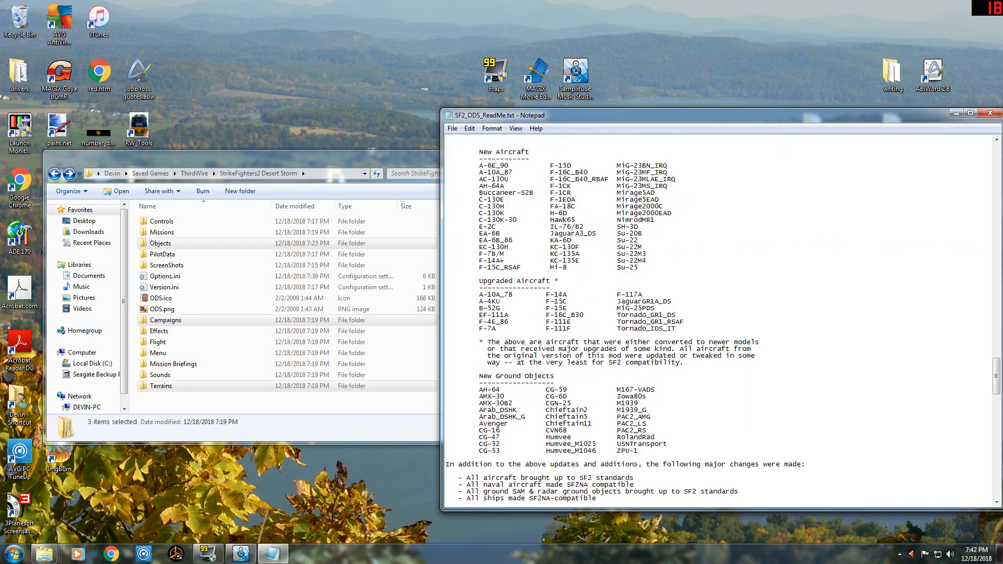
{"action": "scroll", "coordinate": [718, 318], "scroll_direction": "down", "scroll_amount": 5}
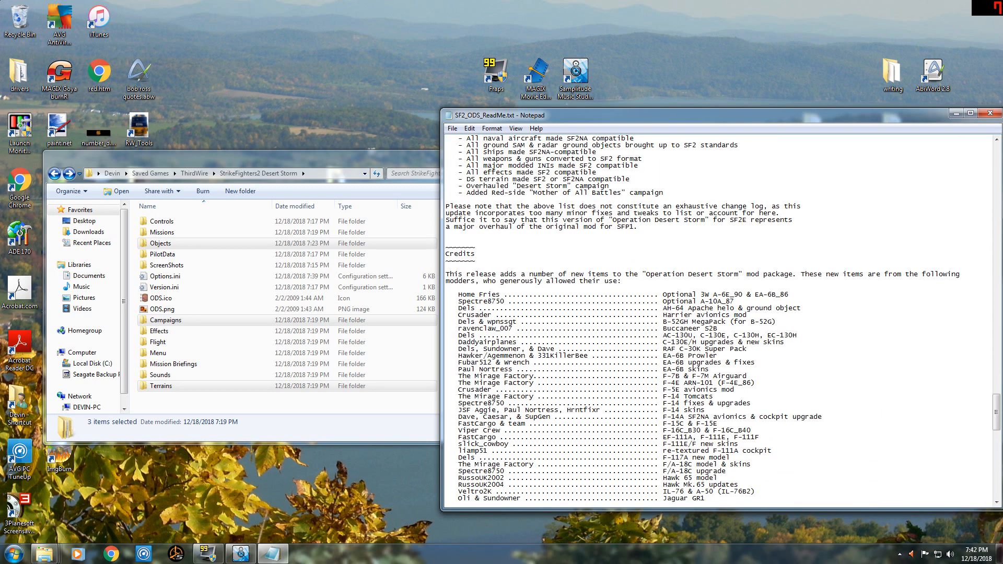
{"action": "scroll", "coordinate": [718, 319], "scroll_direction": "up", "scroll_amount": 20}
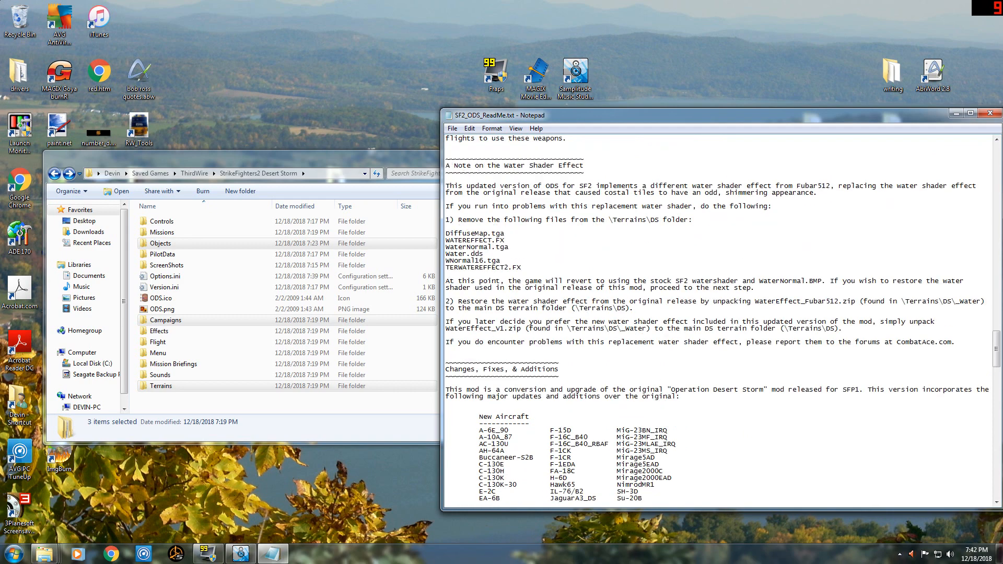
{"action": "scroll", "coordinate": [719, 319], "scroll_direction": "up", "scroll_amount": 13}
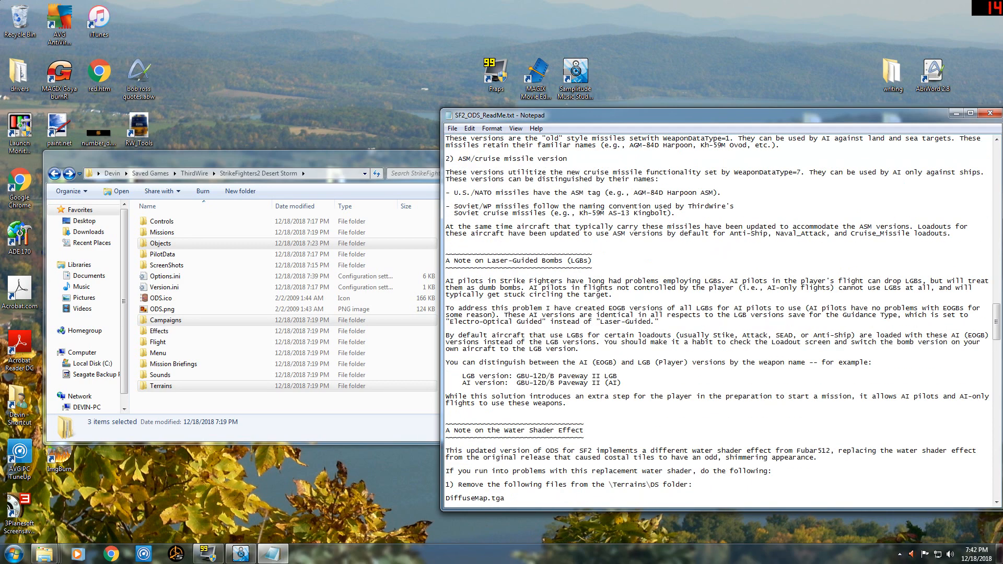
Close SF2_ODS_ReadMe.txt and open the _Optional folder inside Part1.
{"action": "left_click", "coordinate": [990, 113]}
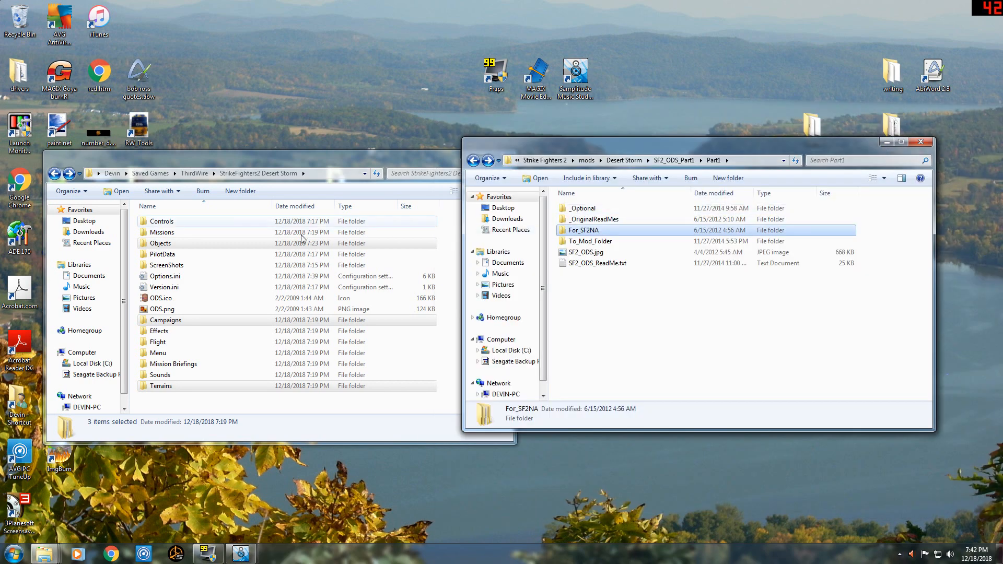
{"action": "left_click", "coordinate": [584, 212]}
{"action": "double_click", "coordinate": [584, 209]}
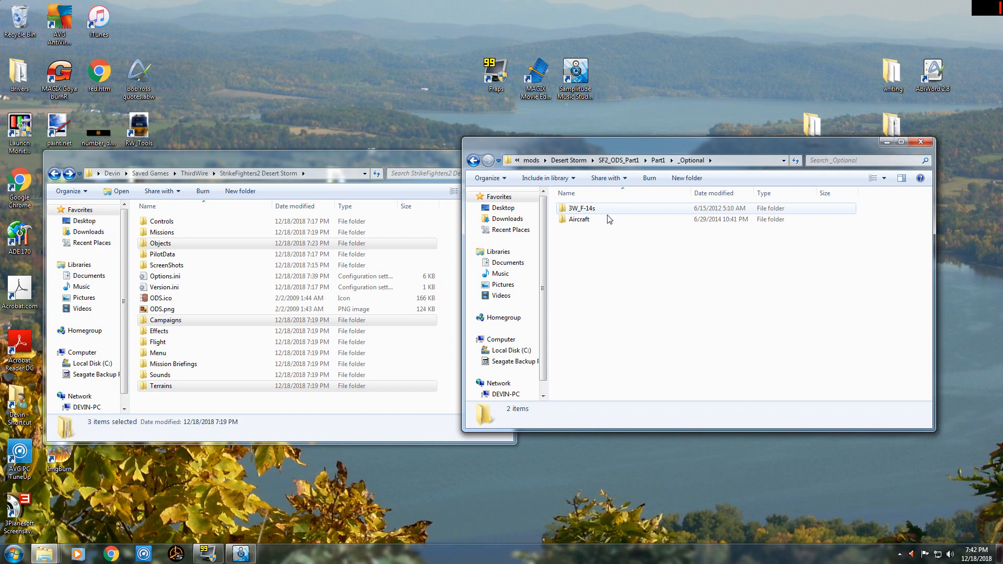
Look through the optional Aircraft folder, go back up to SF2_ODS_Part1 and minimize that window.
{"action": "double_click", "coordinate": [602, 218]}
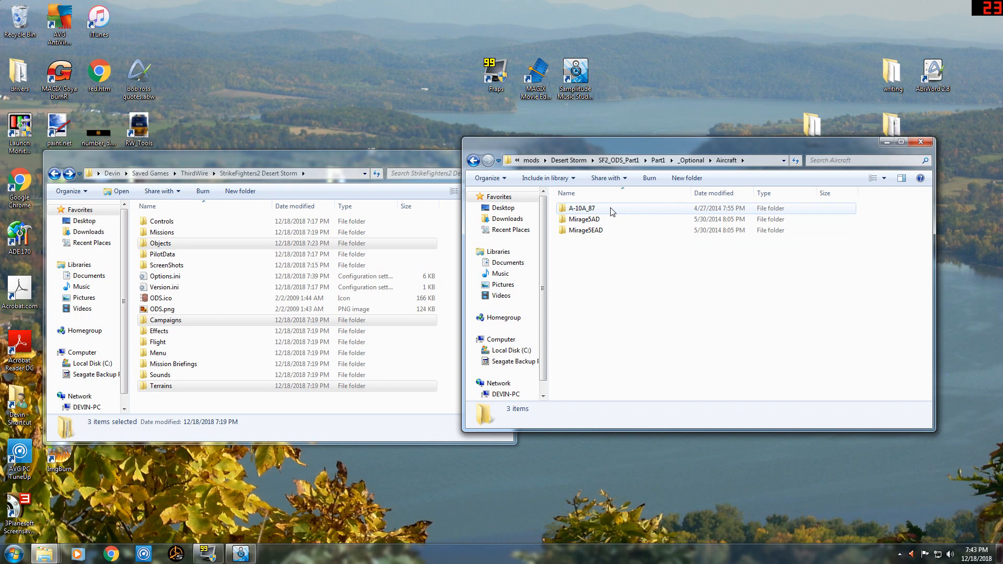
{"action": "mouse_move", "coordinate": [611, 211]}
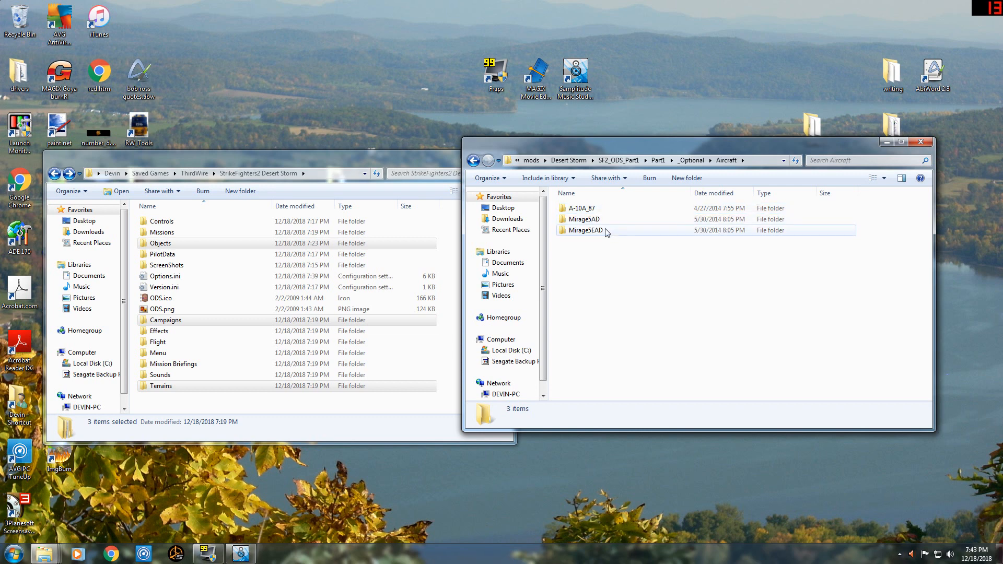
{"action": "left_click", "coordinate": [473, 161]}
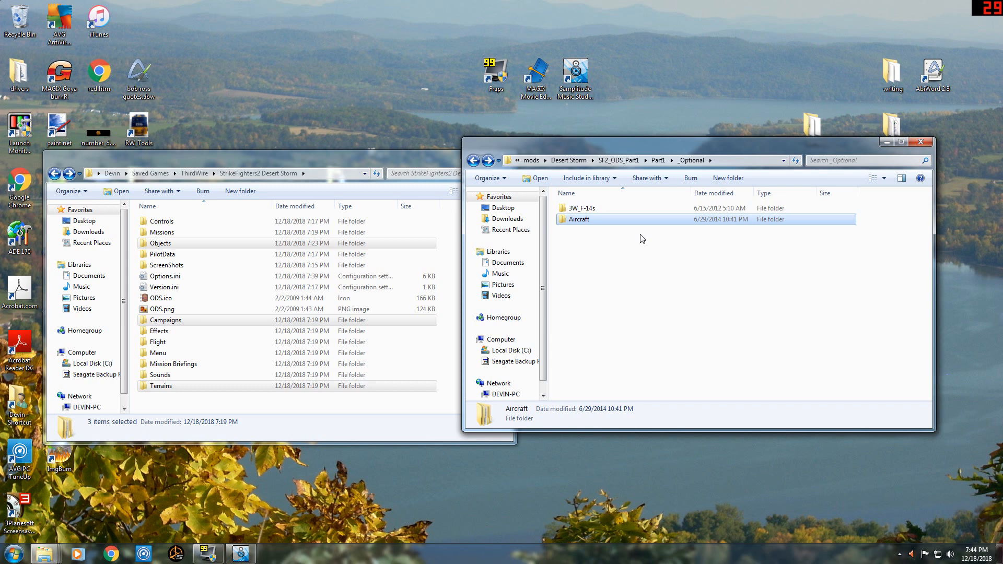
{"action": "key", "text": "BackSpace"}
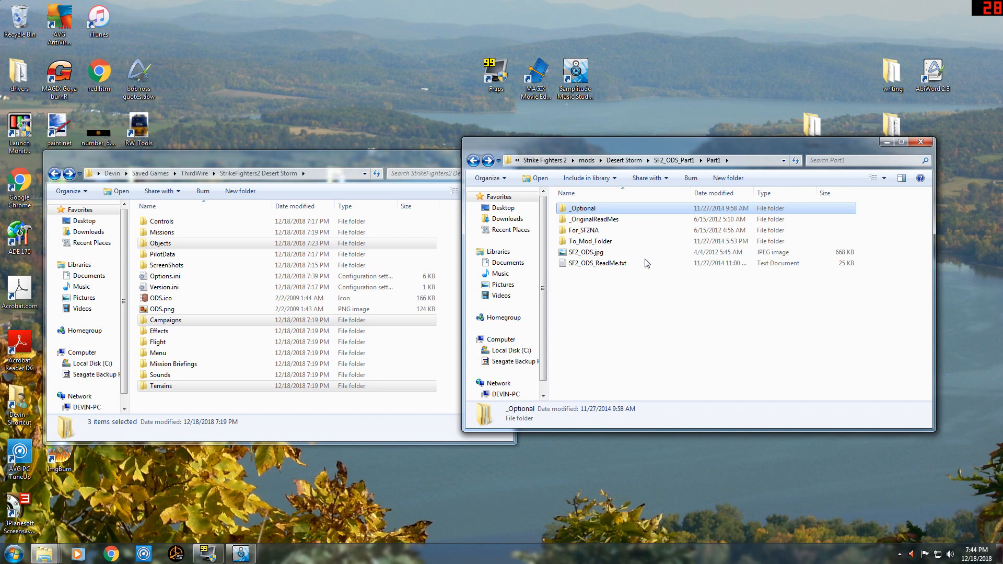
{"action": "left_click", "coordinate": [474, 160]}
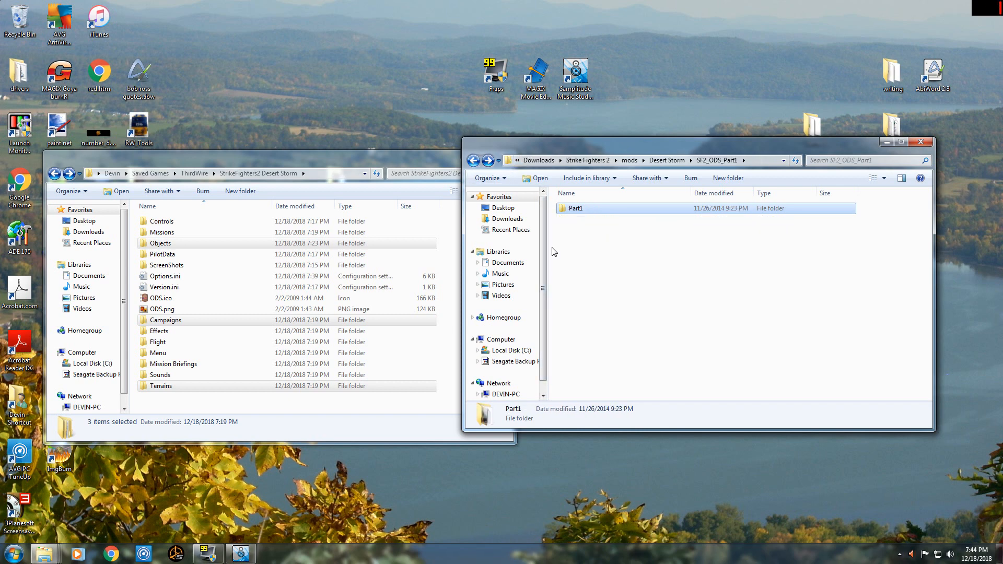
{"action": "left_click", "coordinate": [888, 143]}
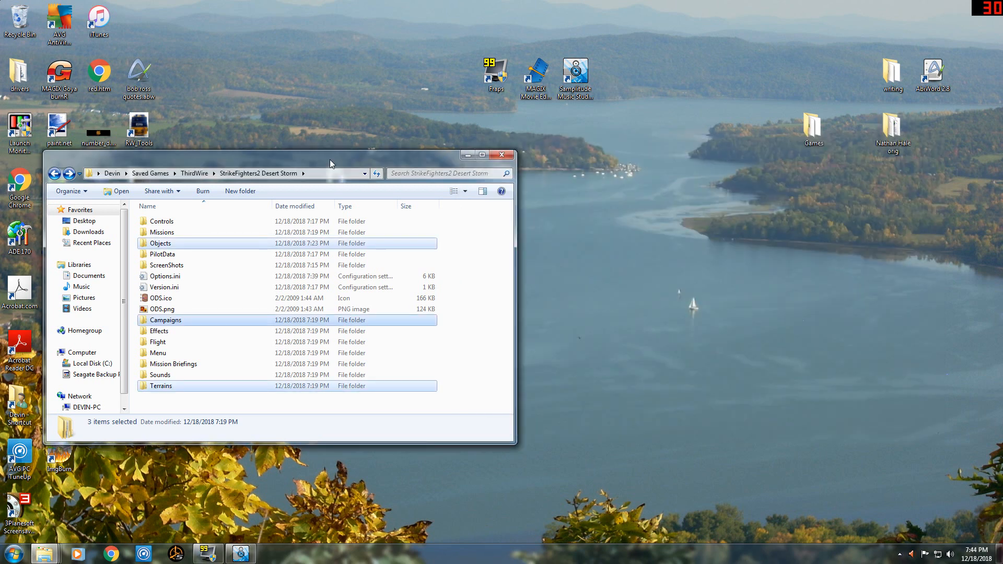
Bring up the Strike Fighters 2 installation folder and arrange it beside the StrikeFighters2 Desert Storm saved-games folder.
{"action": "left_click_drag", "start_coordinate": [353, 159], "coordinate": [691, 173]}
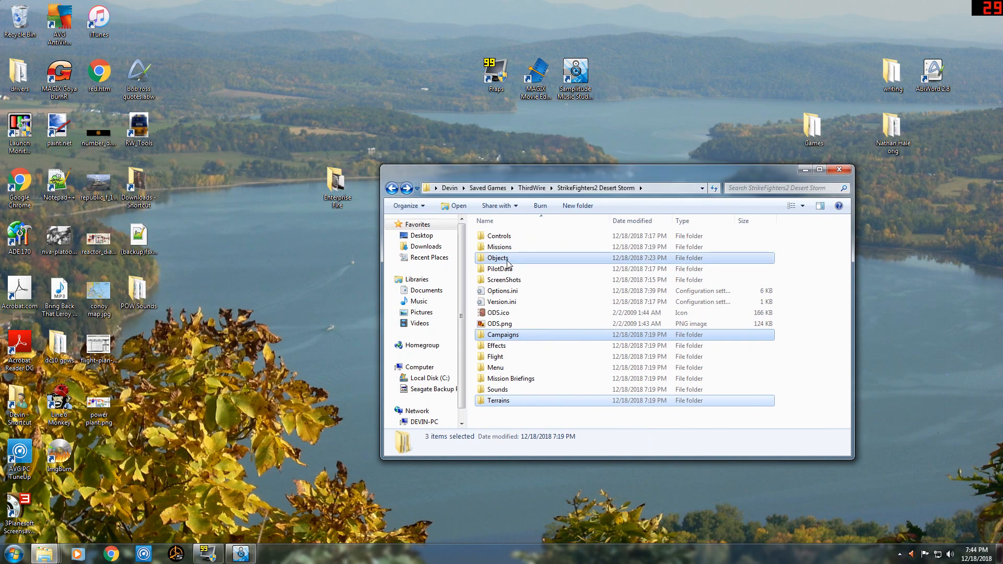
{"action": "left_click", "coordinate": [491, 247]}
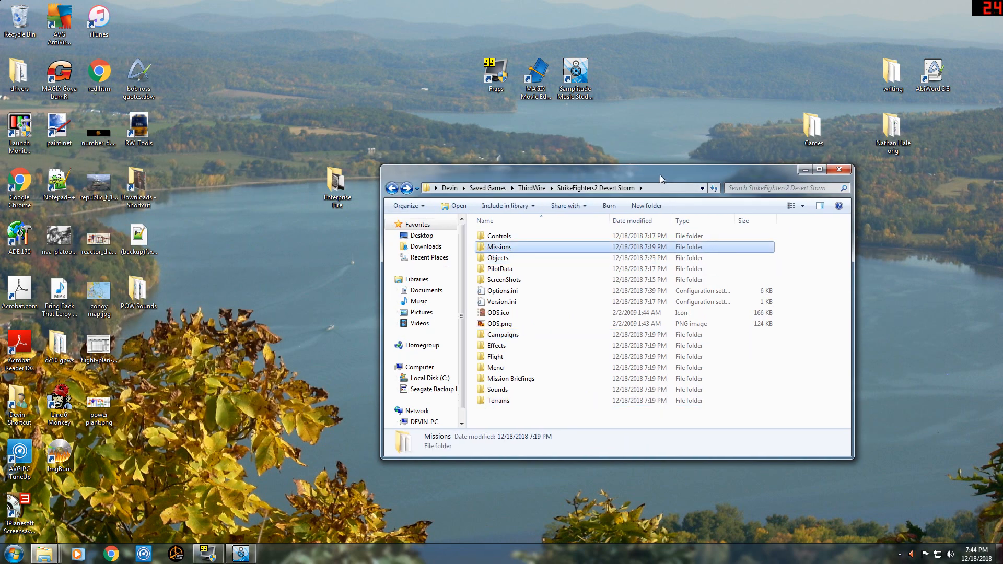
{"action": "left_click_drag", "start_coordinate": [661, 175], "coordinate": [726, 170]}
{"action": "mouse_move", "coordinate": [45, 553]}
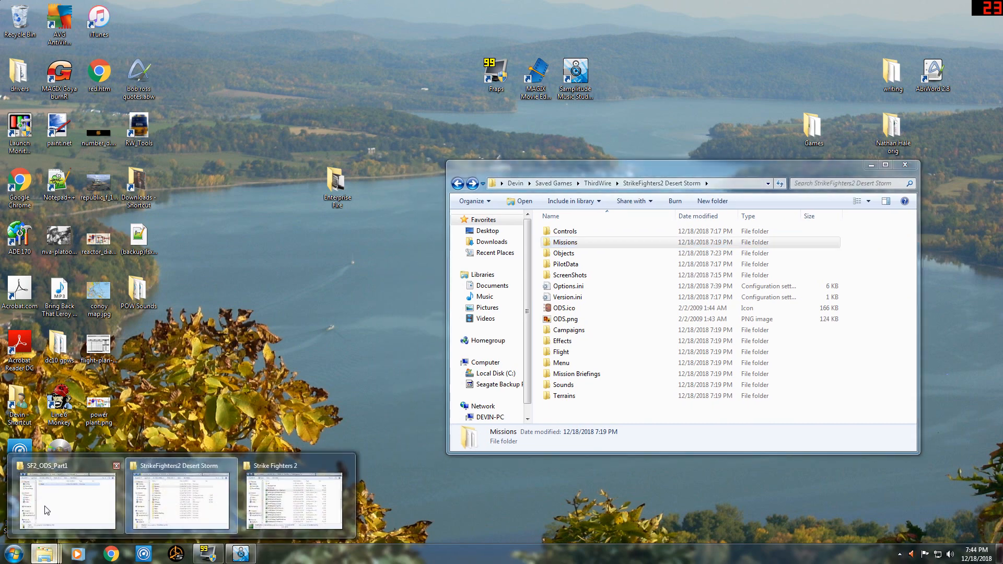
{"action": "left_click", "coordinate": [294, 501]}
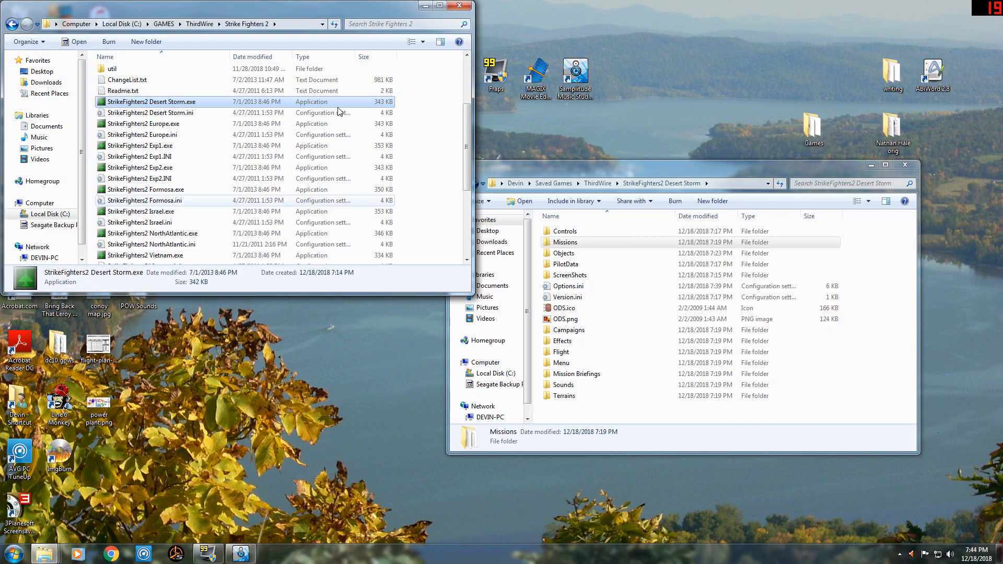
{"action": "left_click_drag", "start_coordinate": [324, 8], "coordinate": [326, 133]}
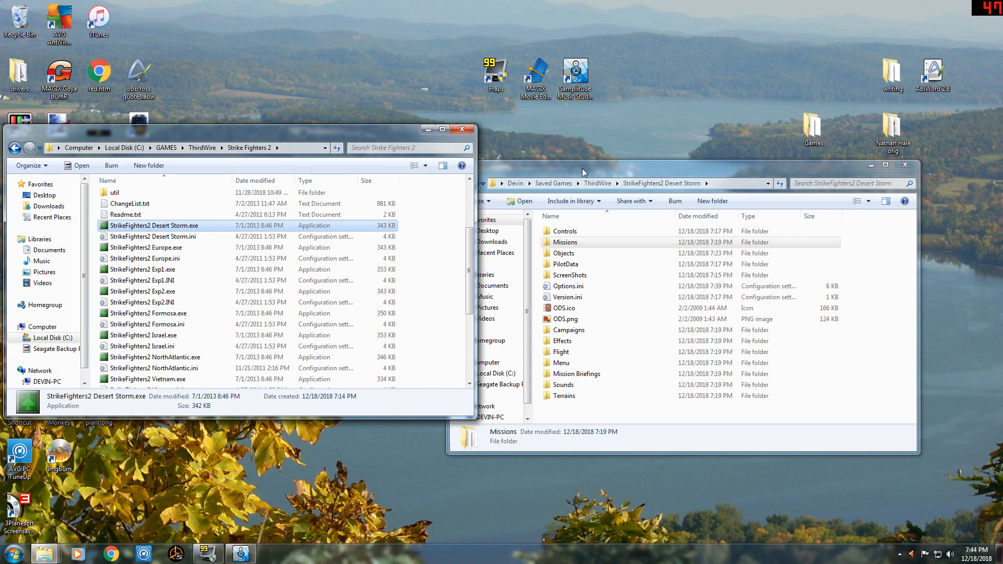
{"action": "left_click_drag", "start_coordinate": [584, 172], "coordinate": [632, 143]}
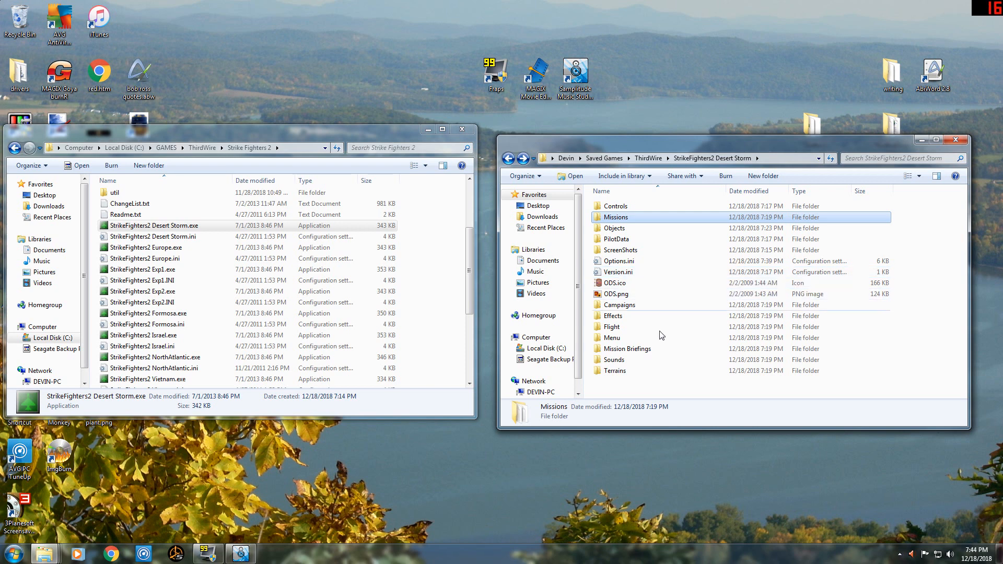
Create a shortcut to StrikeFighters2 Desert Storm.exe and move it onto the desktop.
{"action": "left_click", "coordinate": [98, 237]}
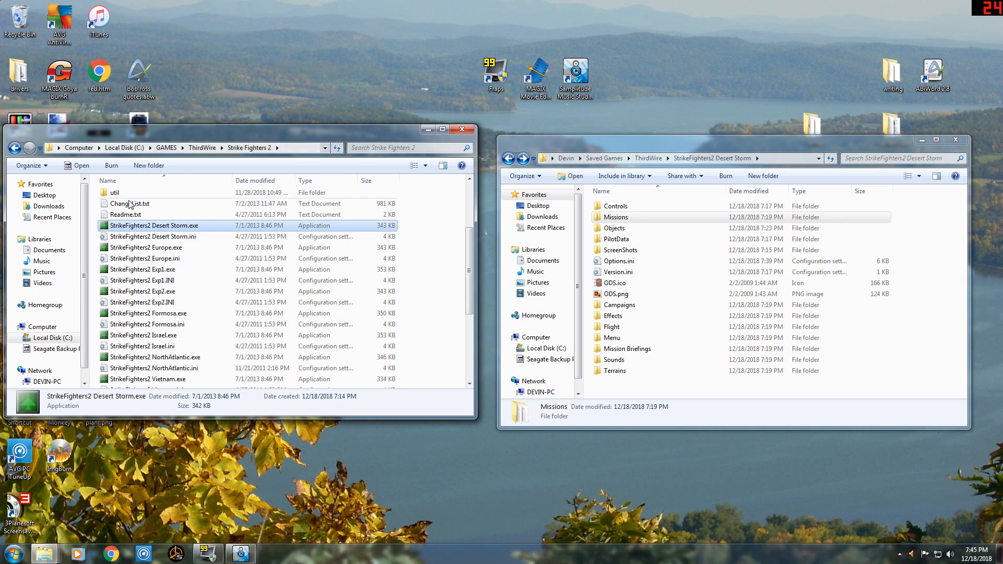
{"action": "right_click", "coordinate": [150, 228]}
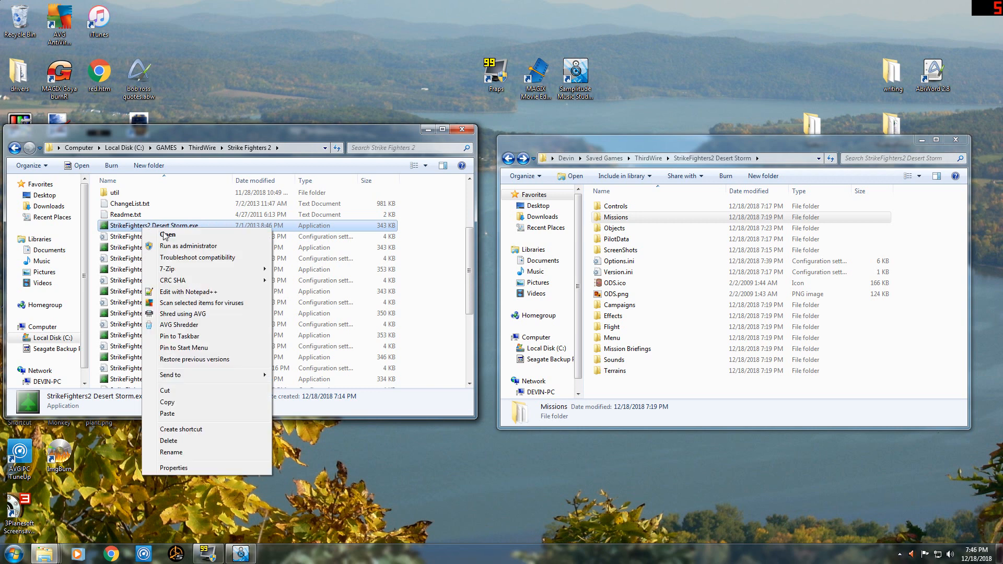
{"action": "left_click", "coordinate": [181, 430]}
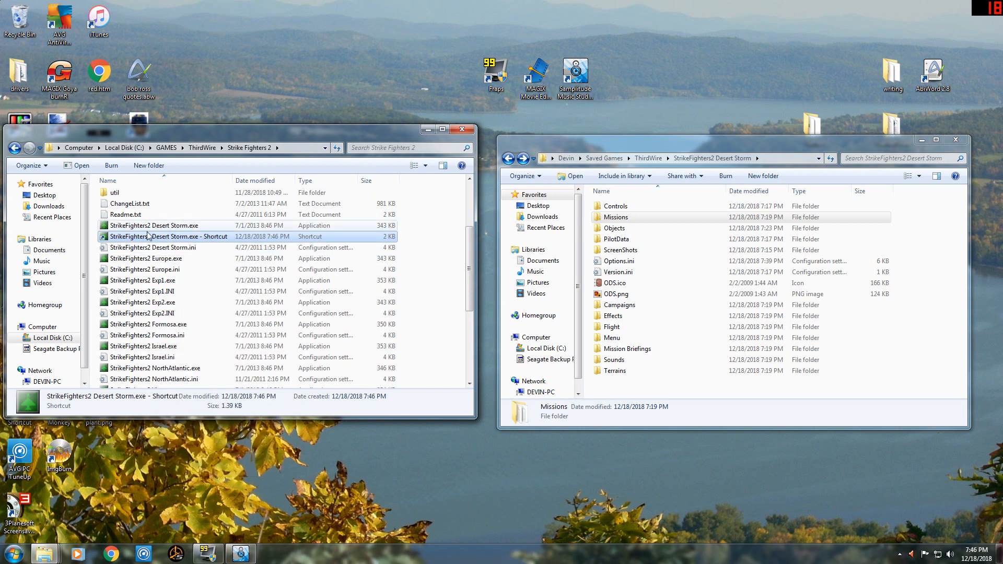
{"action": "left_click_drag", "start_coordinate": [148, 235], "coordinate": [376, 37]}
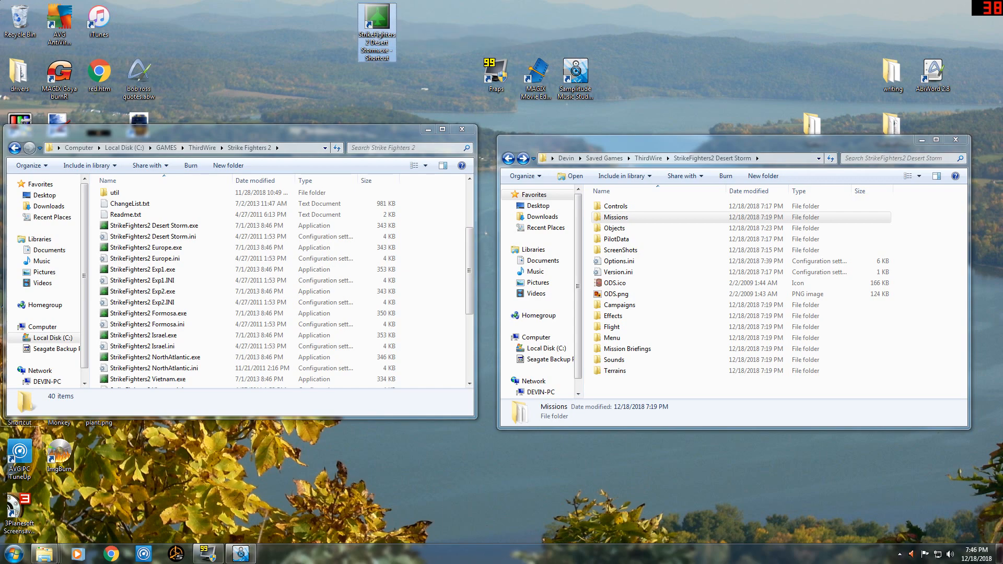
Launch the Desert Storm game from its desktop shortcut and set the Music Volume to minimum in the sound options.
{"action": "double_click", "coordinate": [376, 24]}
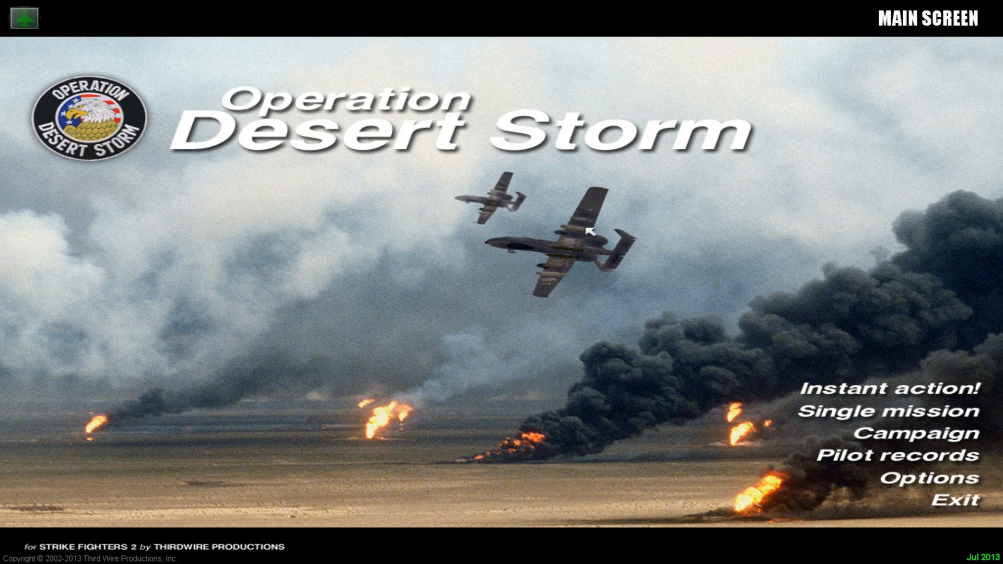
{"action": "left_click", "coordinate": [948, 485]}
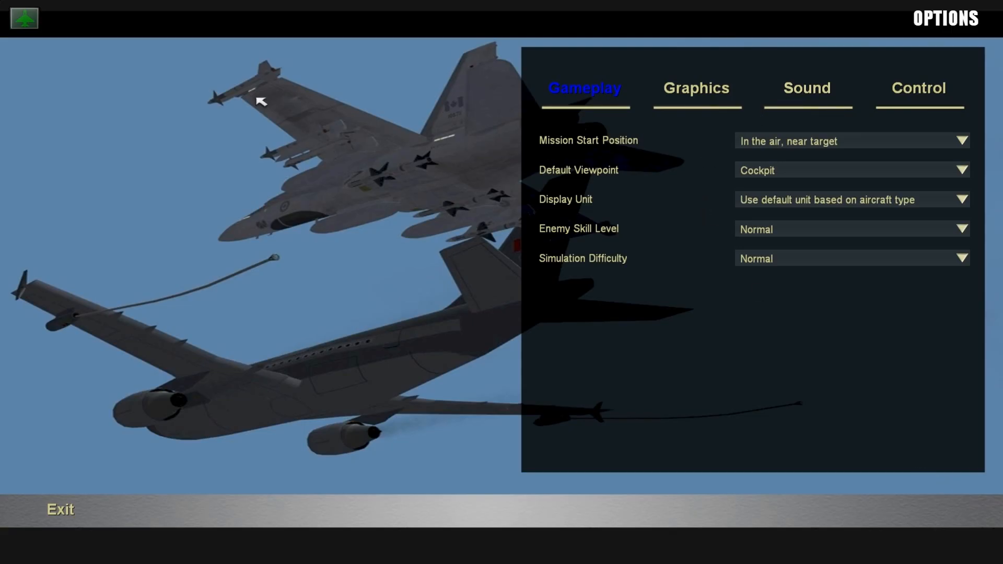
{"action": "left_click", "coordinate": [818, 90]}
{"action": "left_click_drag", "start_coordinate": [914, 198], "coordinate": [706, 203]}
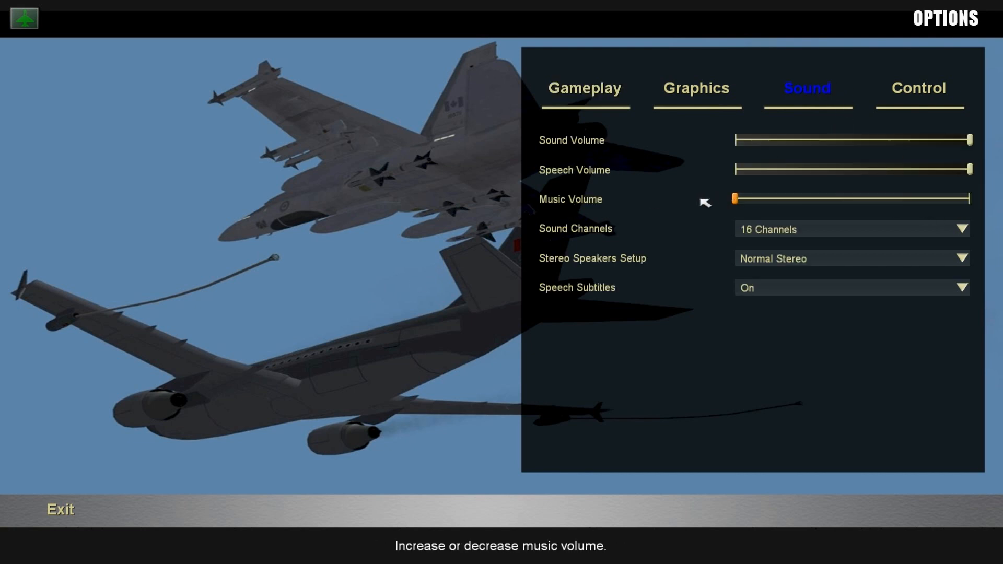
Review the gameplay, graphics, control and sound options and the keyboard map without changing assignments, and return to the main screen.
{"action": "left_click", "coordinate": [605, 89]}
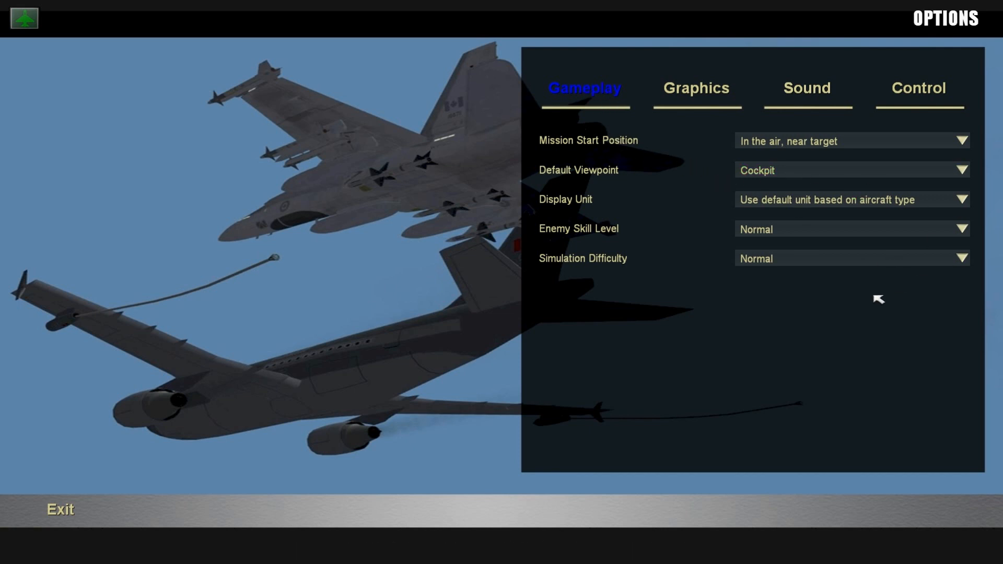
{"action": "left_click", "coordinate": [701, 93]}
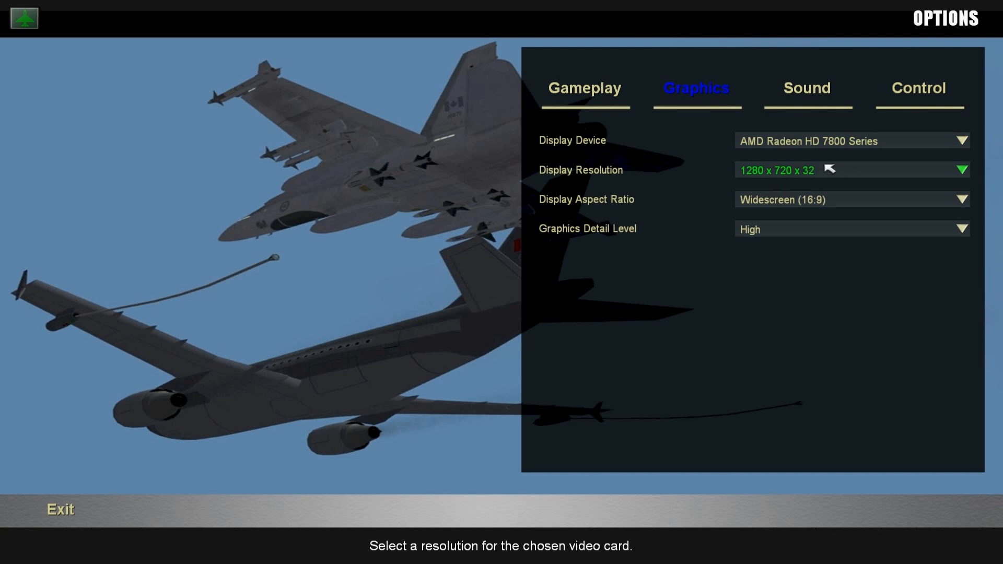
{"action": "left_click", "coordinate": [935, 94]}
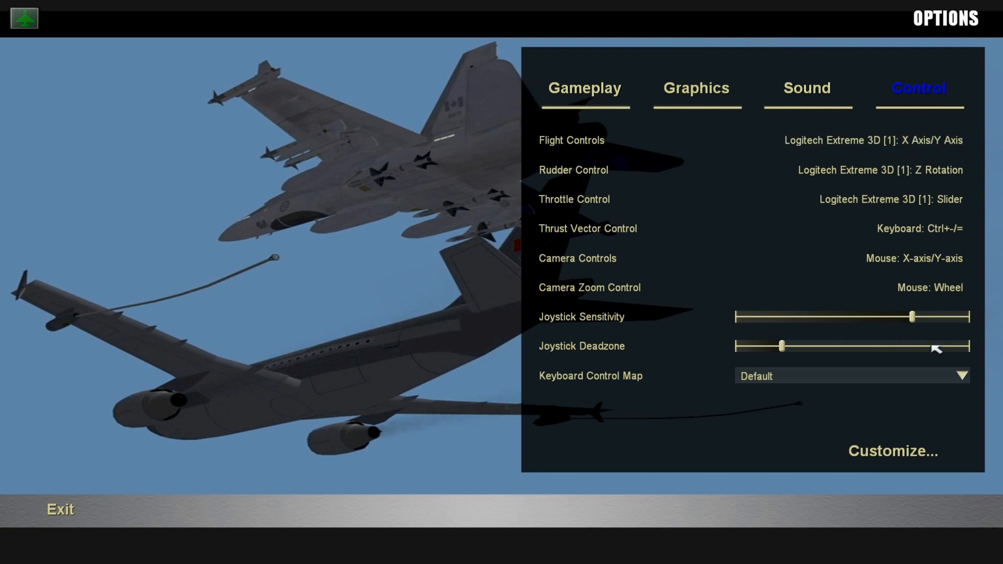
{"action": "left_click", "coordinate": [904, 461]}
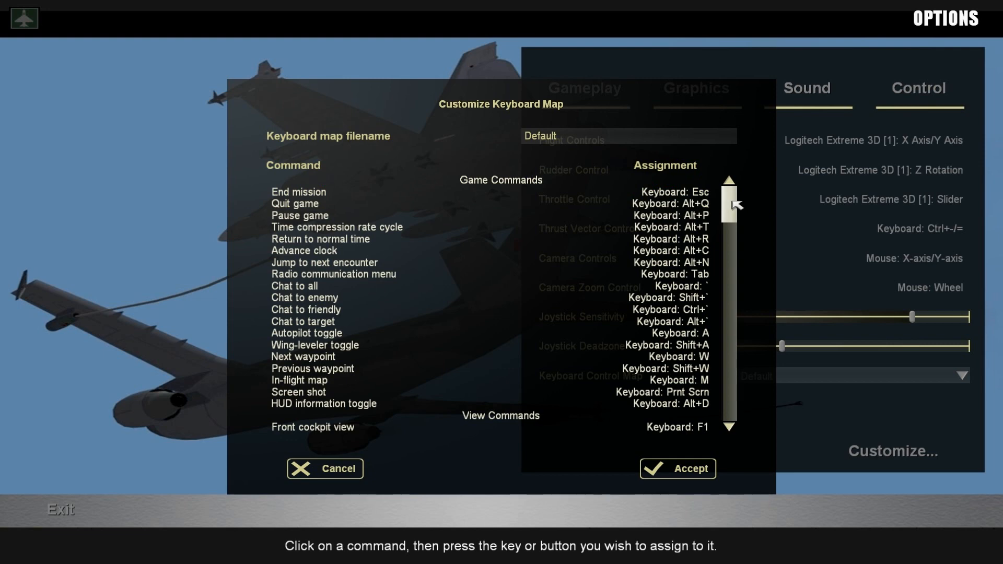
{"action": "left_click_drag", "start_coordinate": [731, 204], "coordinate": [737, 254]}
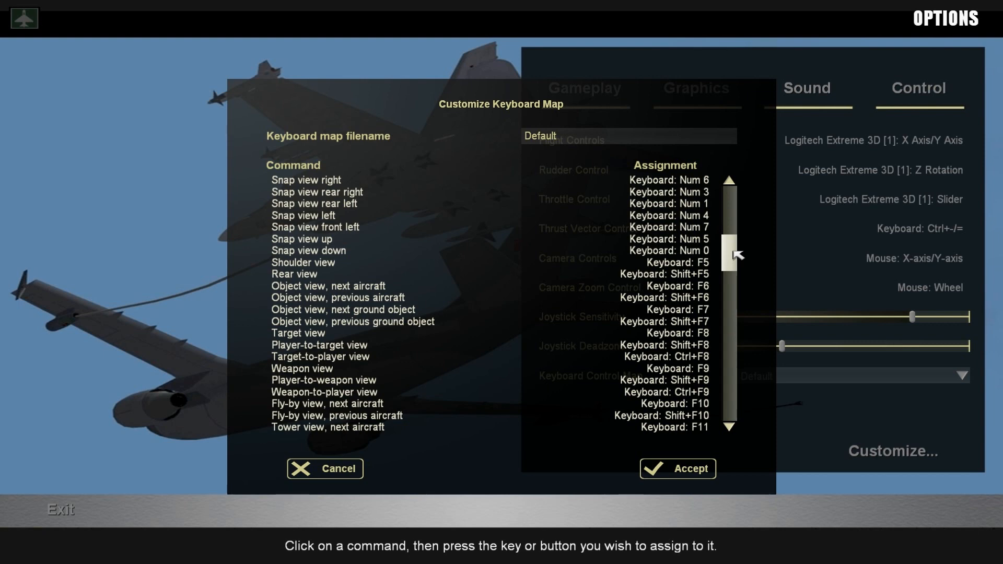
{"action": "left_click_drag", "start_coordinate": [737, 254], "coordinate": [734, 202]}
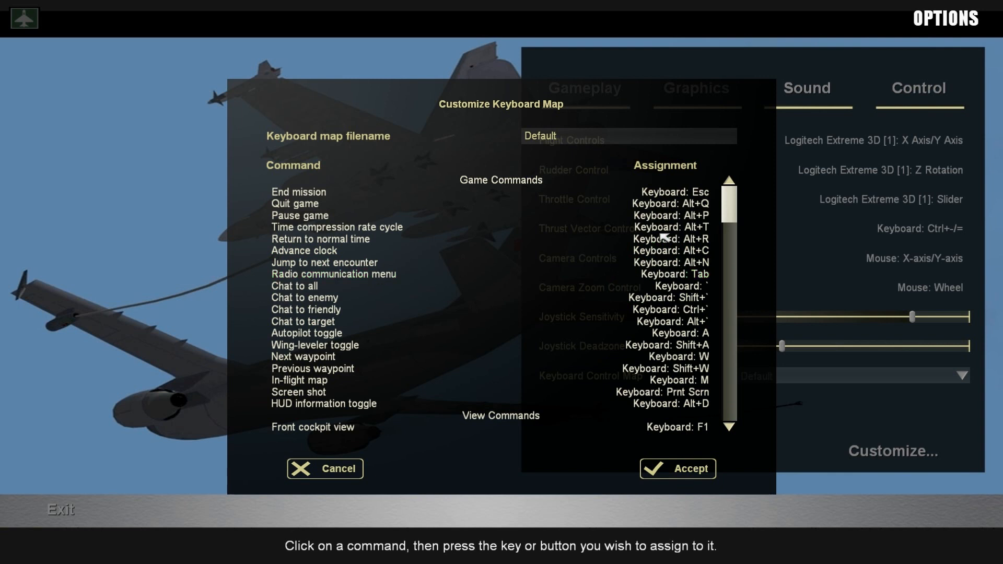
{"action": "left_click", "coordinate": [322, 470]}
{"action": "left_click", "coordinate": [821, 89]}
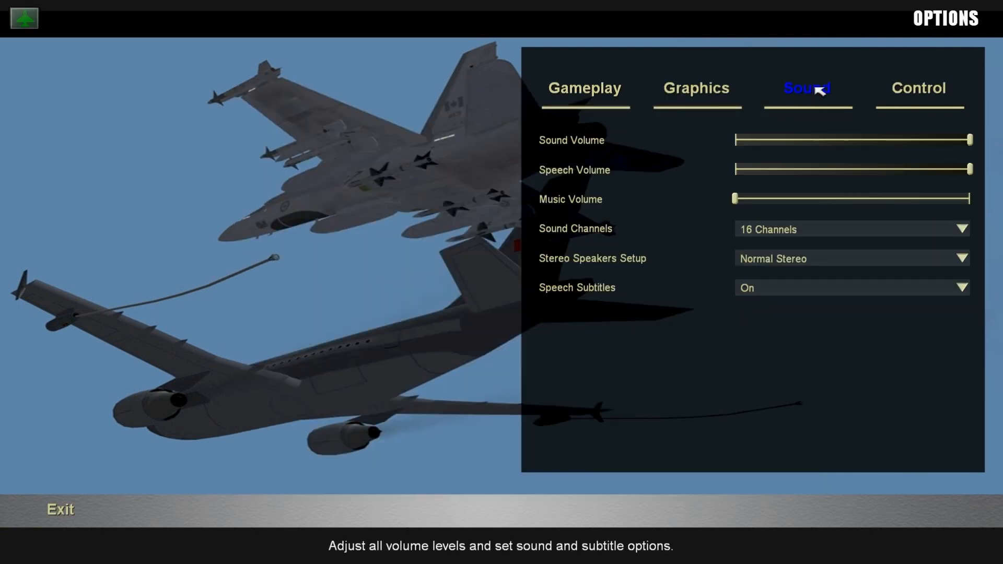
{"action": "left_click", "coordinate": [588, 97]}
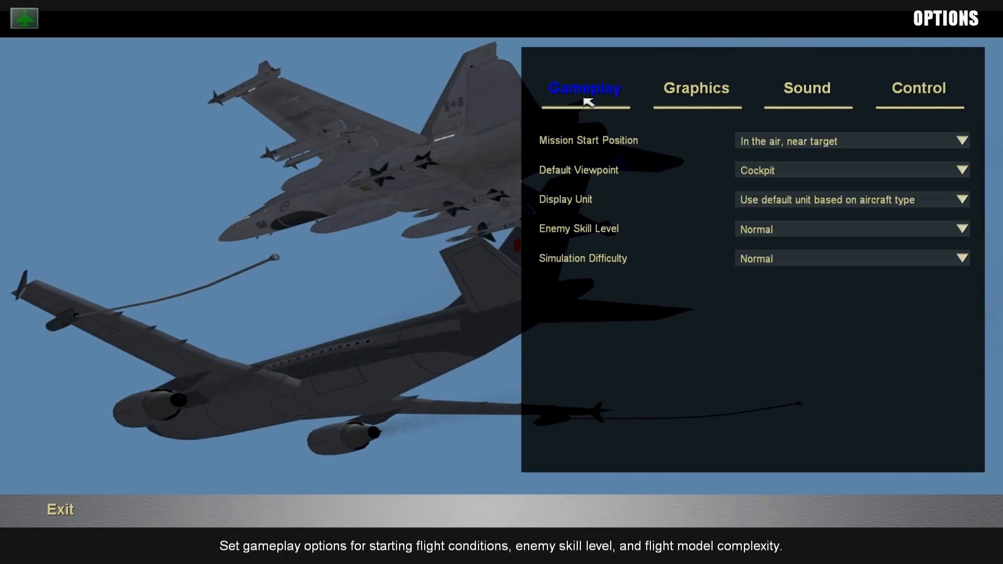
{"action": "left_click", "coordinate": [63, 511]}
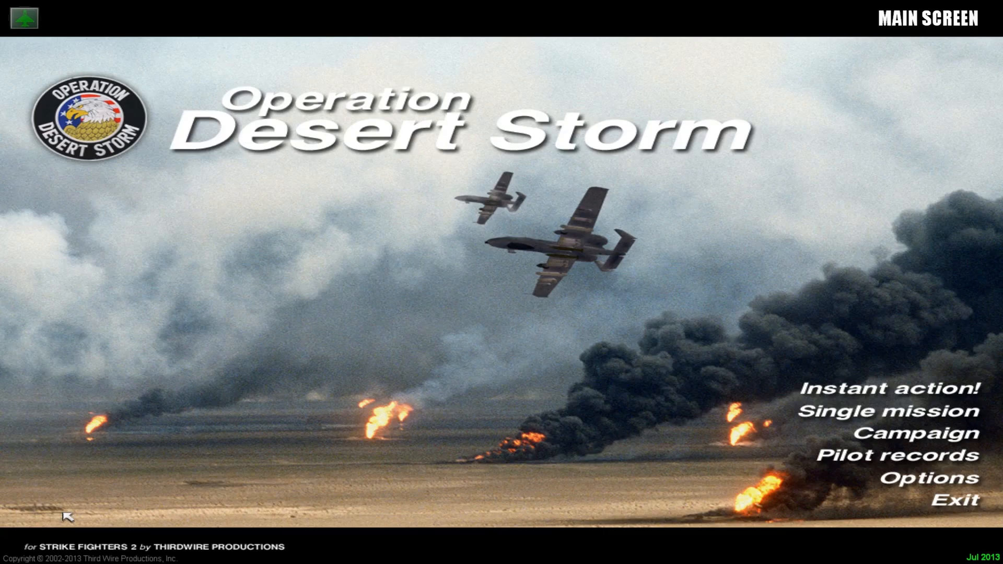
Examine the available campaigns and the starting aircraft for 19910117 Desert Storm, and return to the main screen.
{"action": "left_click", "coordinate": [963, 442]}
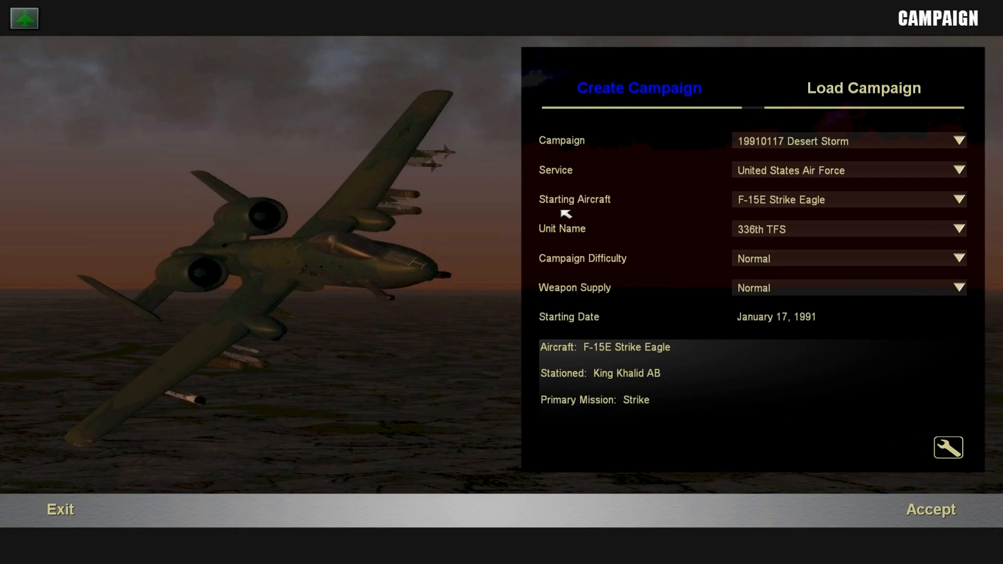
{"action": "left_click", "coordinate": [816, 144]}
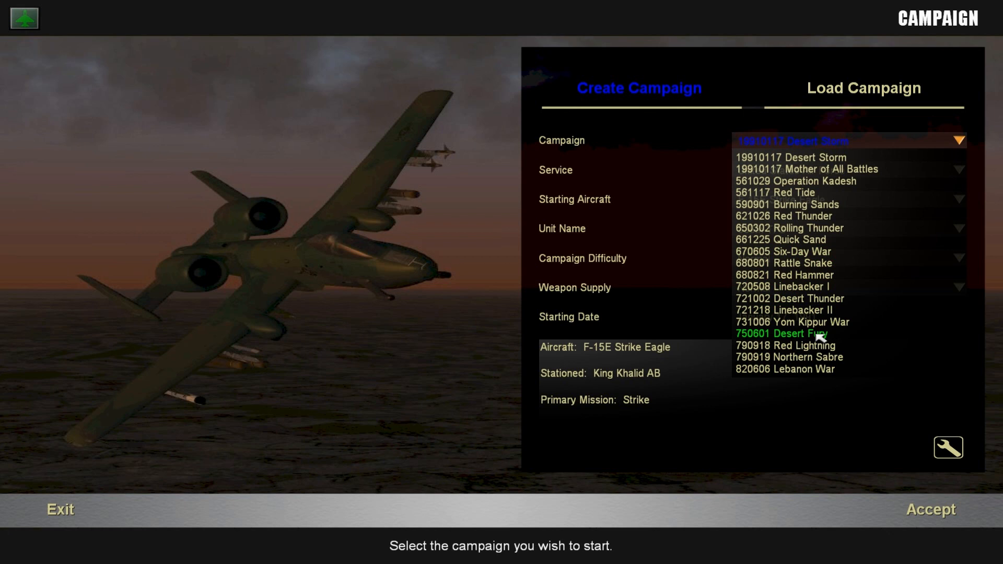
{"action": "left_click", "coordinate": [820, 159]}
{"action": "left_click", "coordinate": [789, 200]}
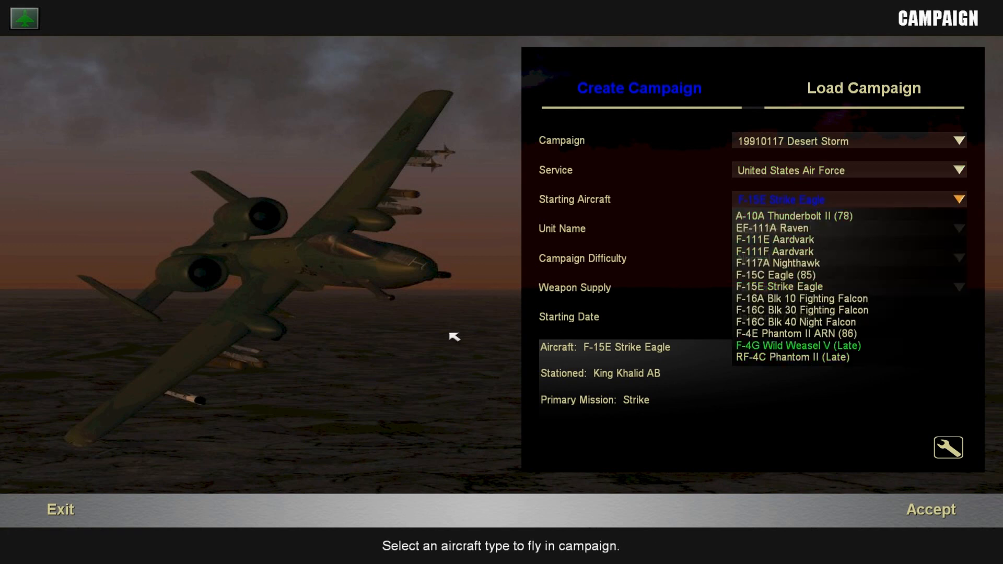
{"action": "left_click", "coordinate": [68, 505]}
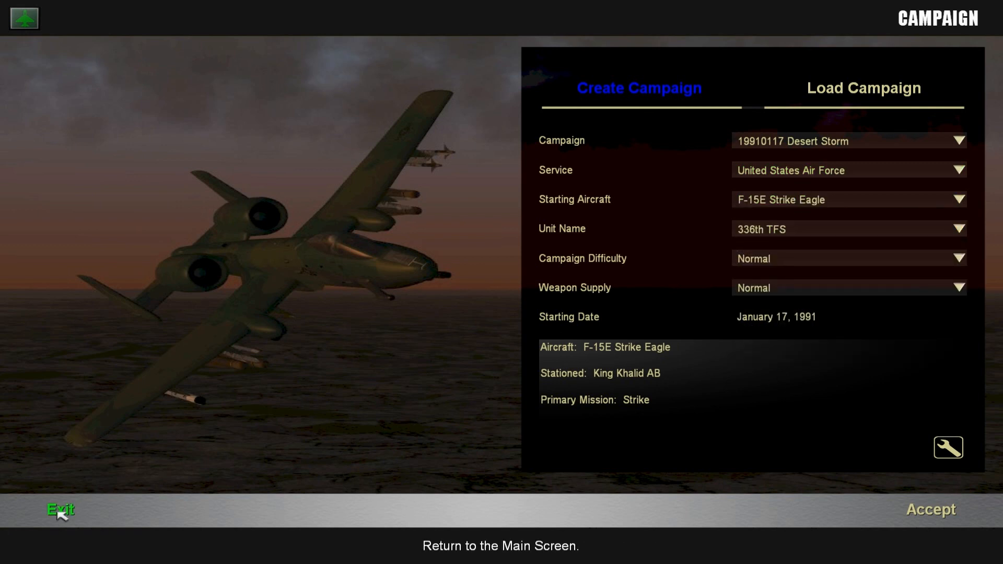
{"action": "left_click", "coordinate": [60, 512]}
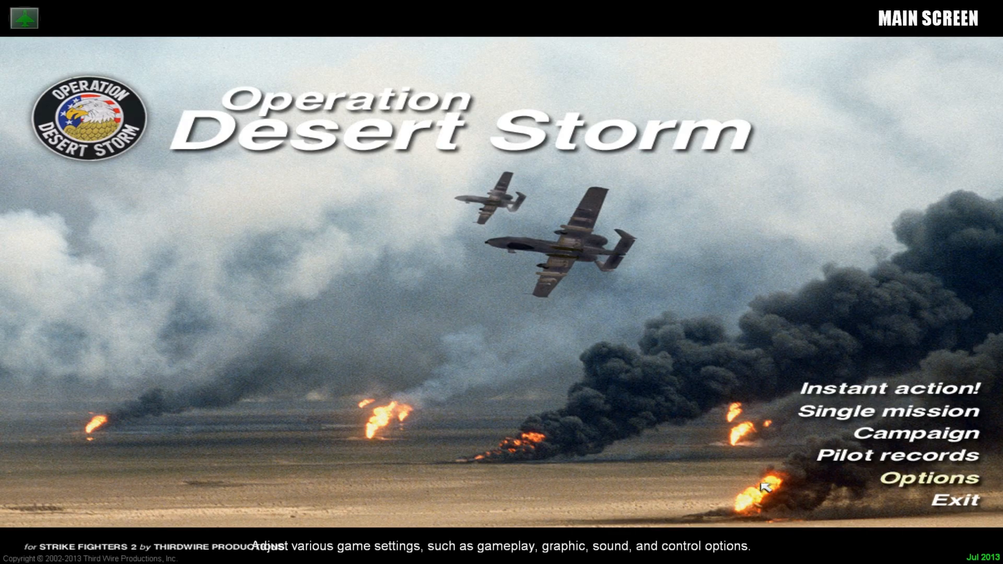
Exit the game to the desktop and go back from the StrikeFighters2 Desert Storm folder to ThirdWire.
{"action": "left_click", "coordinate": [969, 503]}
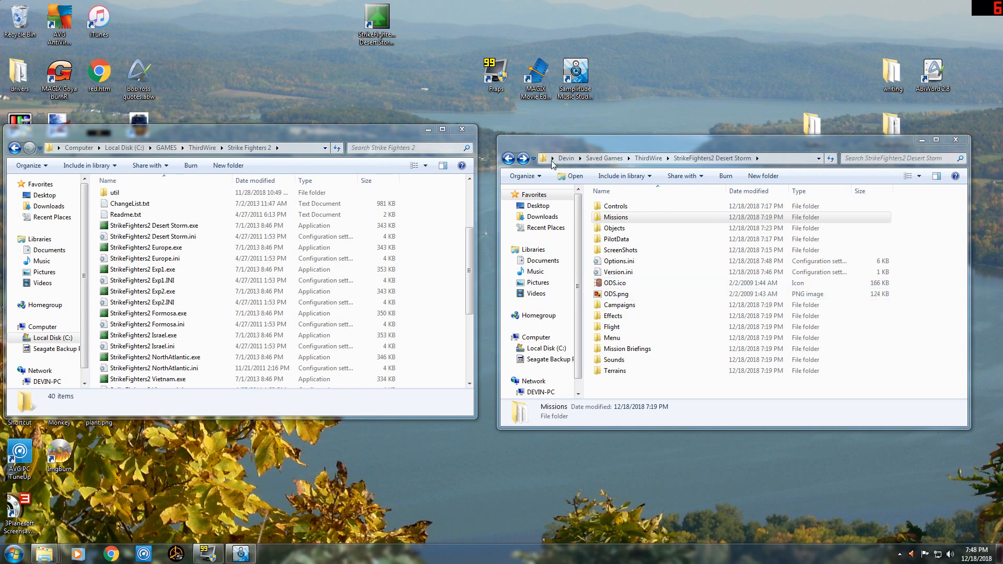
{"action": "left_click", "coordinate": [508, 159]}
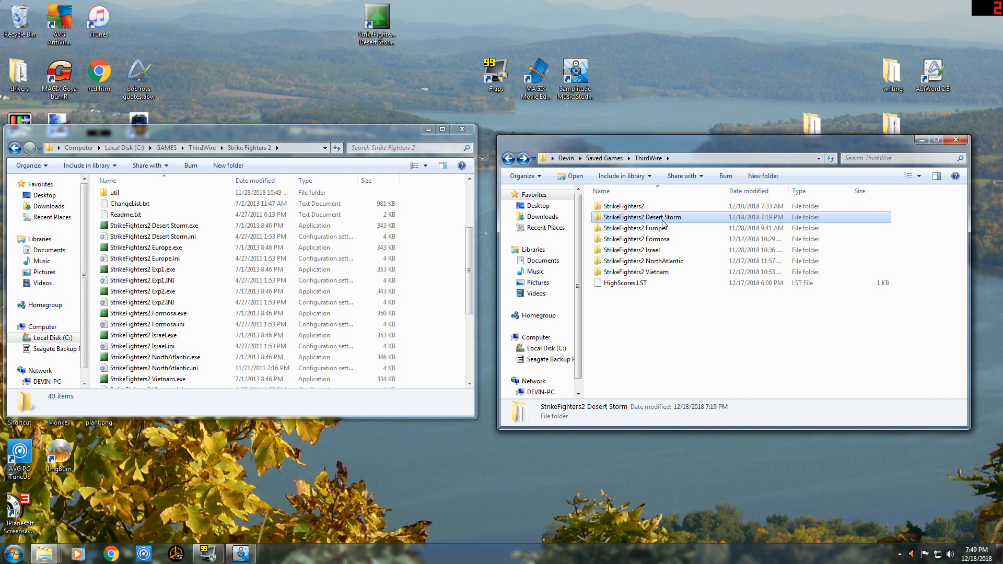
Put away the game's install folder and show the Strike Fighters 2 downloads' mods folder beside the ThirdWire folder.
{"action": "mouse_move", "coordinate": [661, 225]}
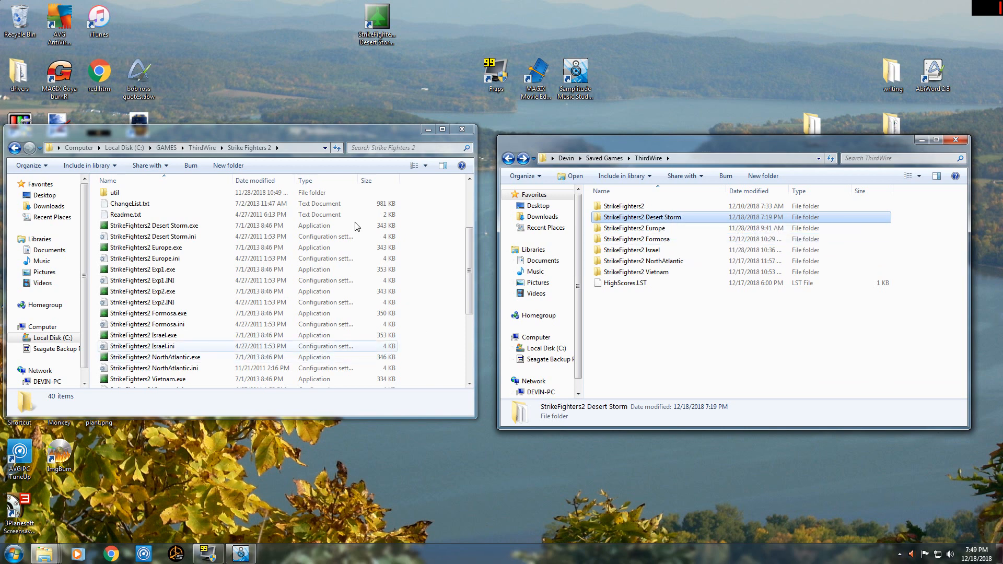
{"action": "left_click", "coordinate": [428, 133]}
{"action": "mouse_move", "coordinate": [54, 557]}
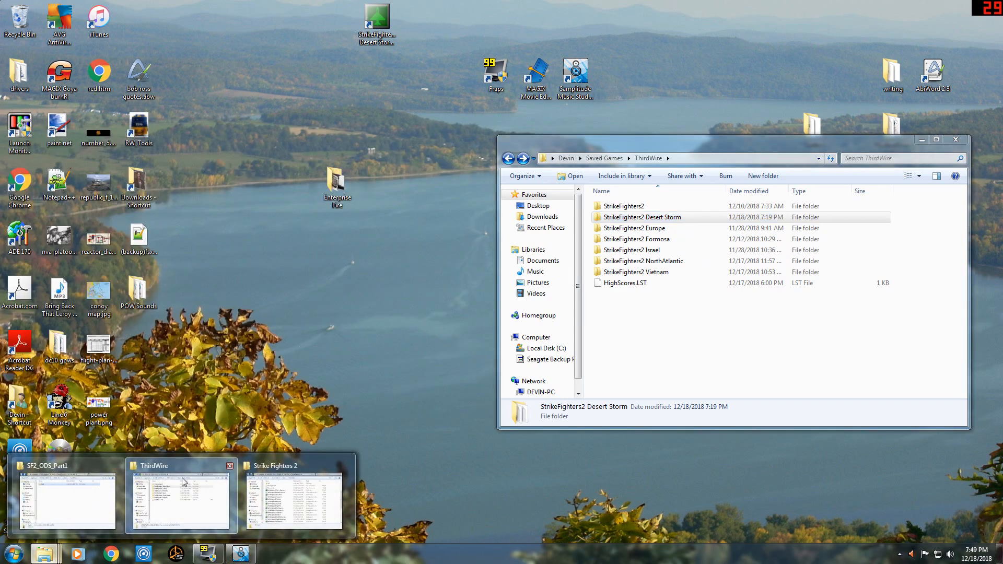
{"action": "left_click", "coordinate": [49, 497]}
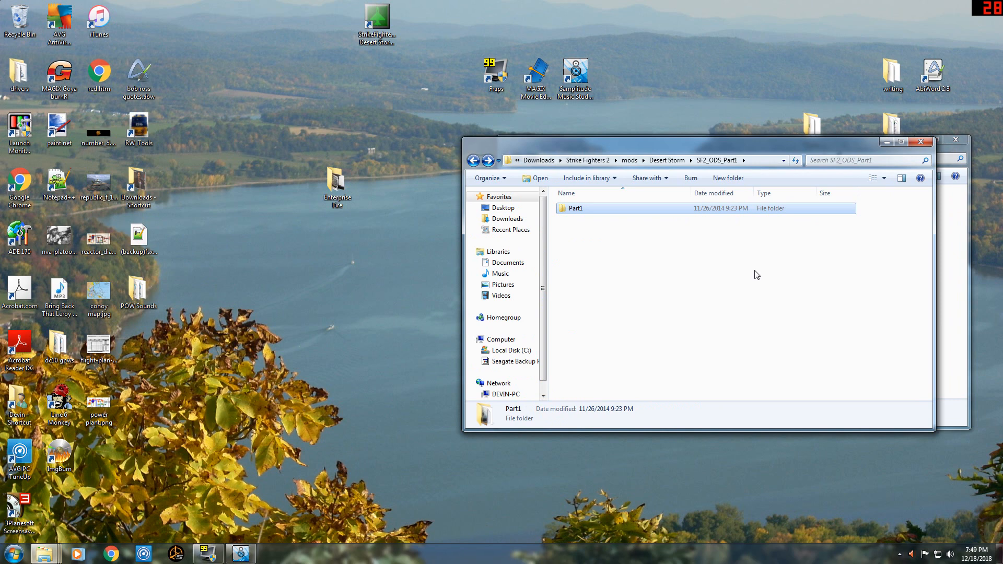
{"action": "left_click", "coordinate": [474, 161]}
{"action": "left_click", "coordinate": [473, 161]}
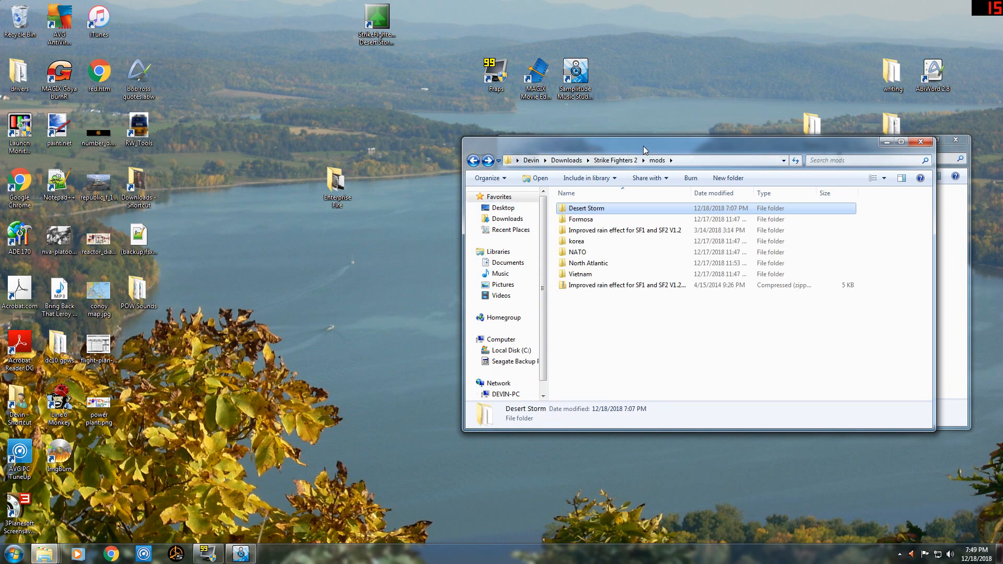
{"action": "left_click_drag", "start_coordinate": [644, 145], "coordinate": [670, 152]}
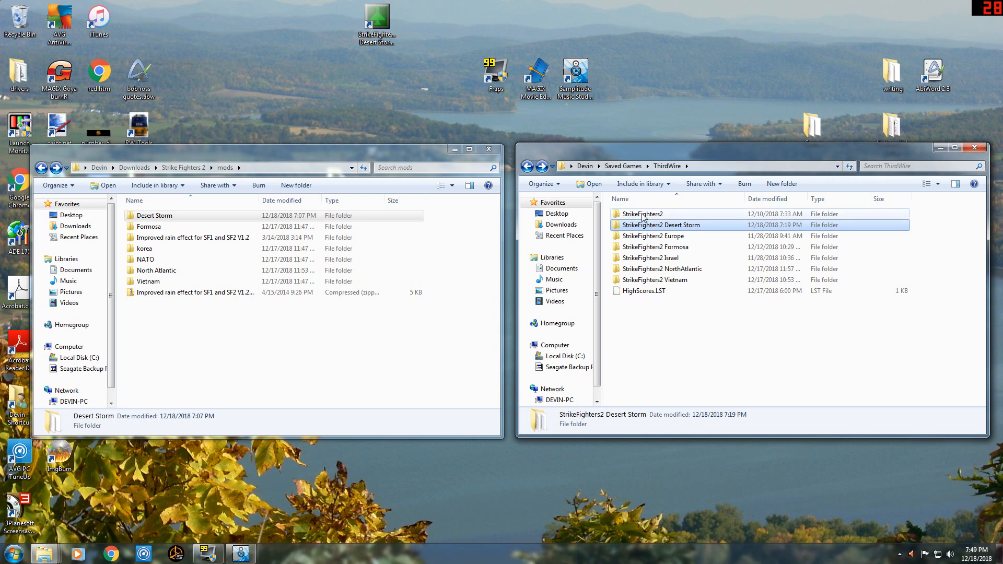
Open the StrikeFighters2 Desert Storm folder, and copy SpeechUSN from the inner Modified_awacs_voice folder in the Strike Fighters 2 downloads.
{"action": "double_click", "coordinate": [694, 225]}
{"action": "left_click", "coordinate": [183, 168]}
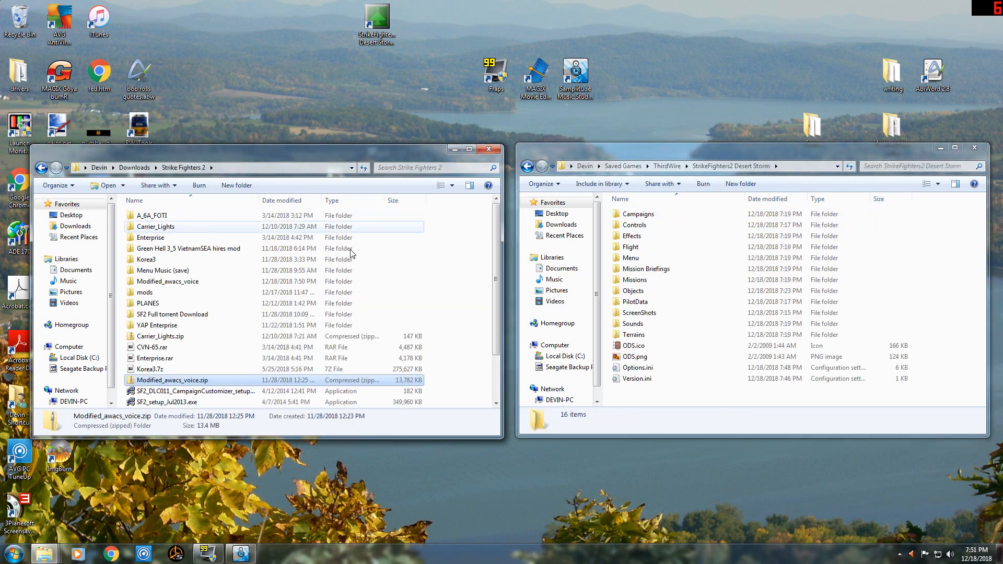
{"action": "double_click", "coordinate": [172, 282]}
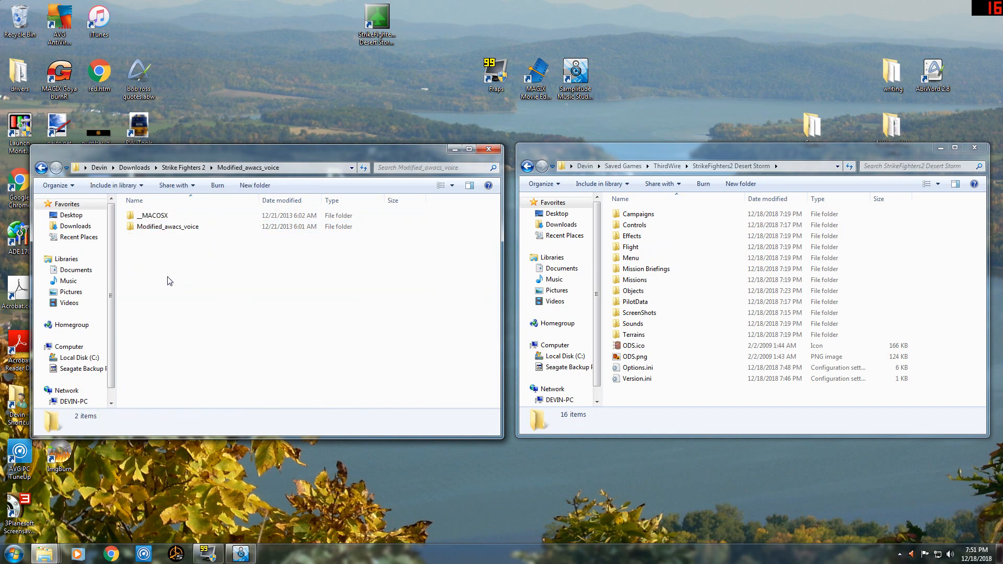
{"action": "double_click", "coordinate": [164, 228]}
{"action": "left_click", "coordinate": [183, 217]}
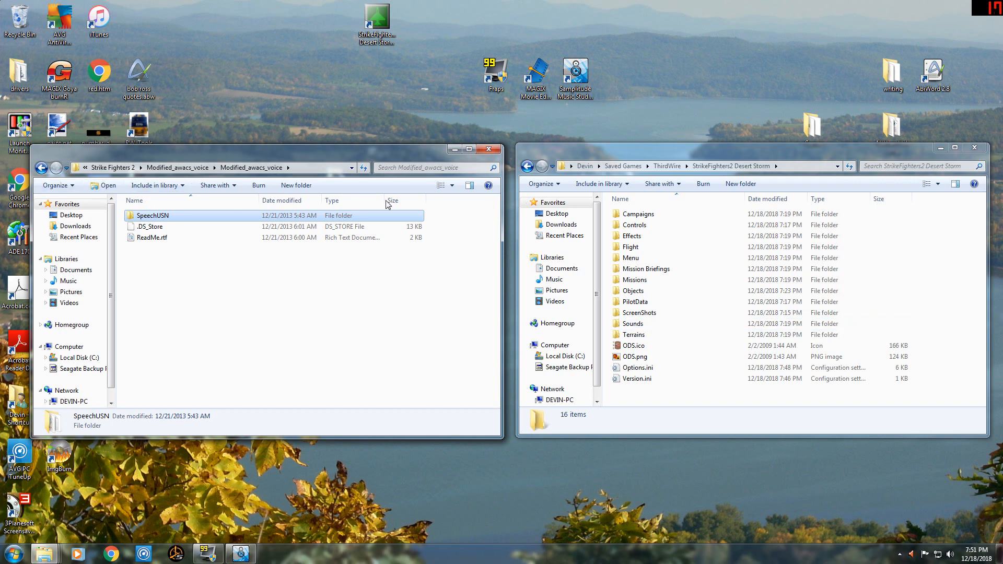
Create a folder named Speech in StrikeFighters2 Desert Storm and paste the SpeechUSN folder into it.
{"action": "left_click", "coordinate": [746, 186]}
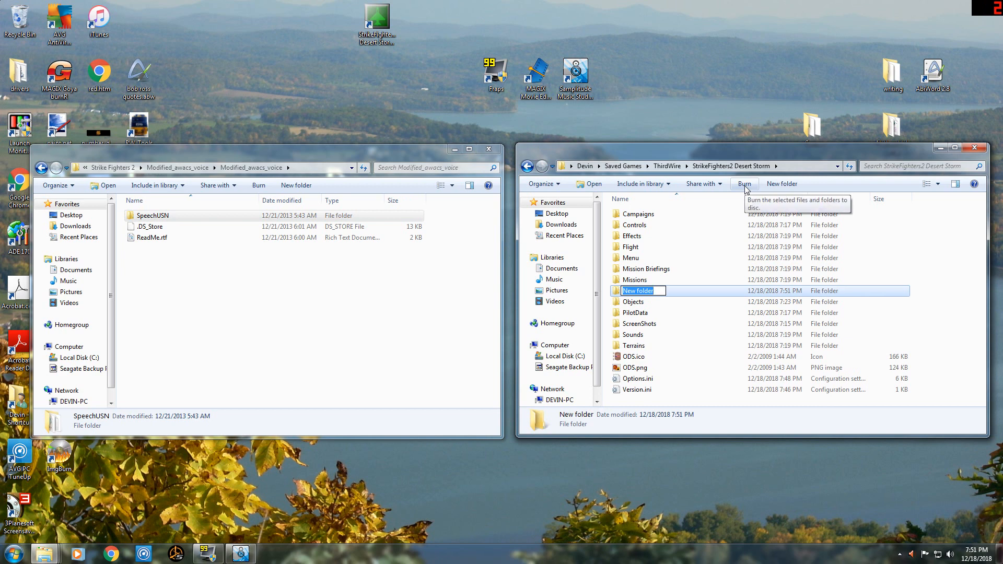
{"action": "type", "text": "Speech"}
{"action": "key", "text": "Return"}
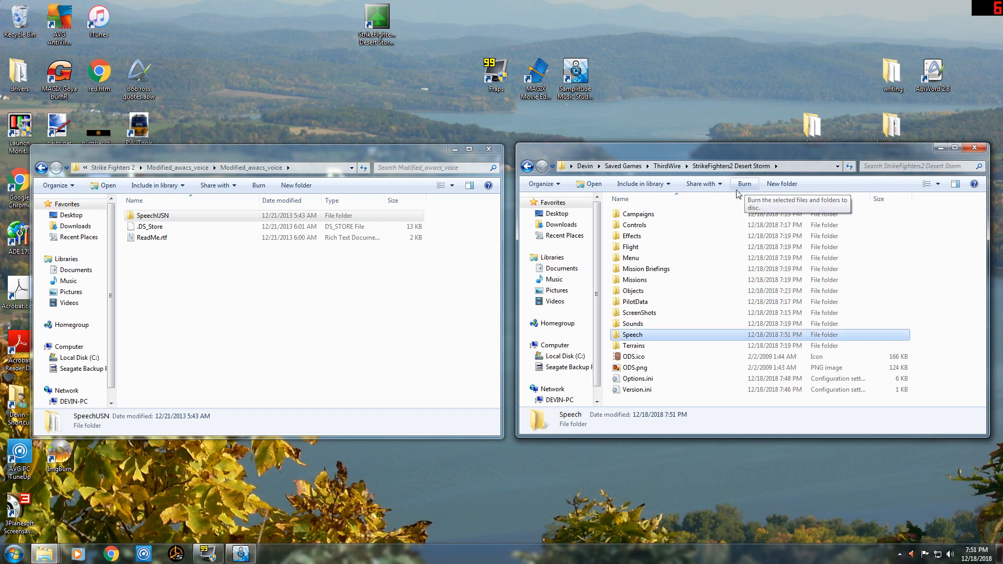
{"action": "double_click", "coordinate": [633, 335]}
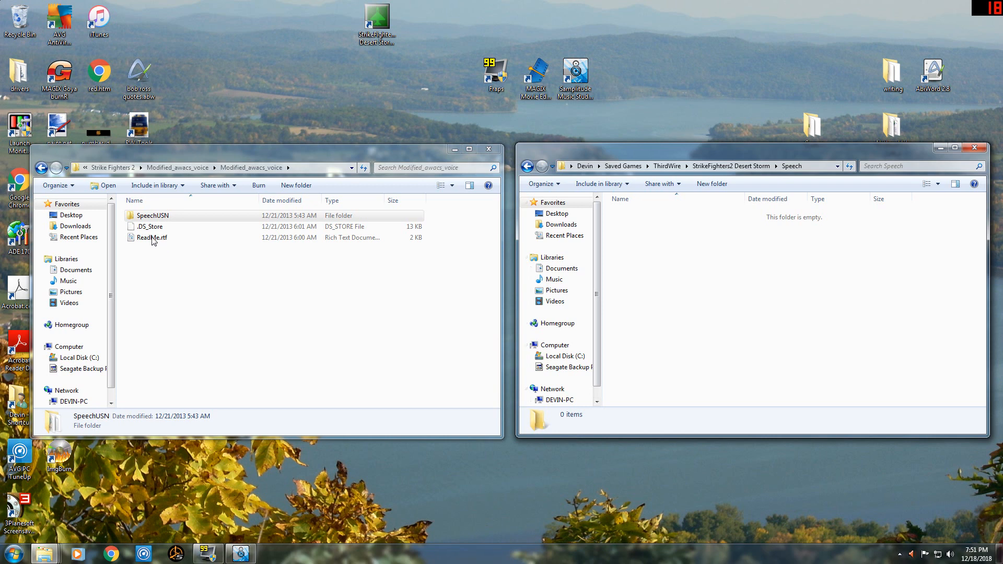
{"action": "right_click", "coordinate": [703, 265]}
{"action": "left_click", "coordinate": [734, 347]}
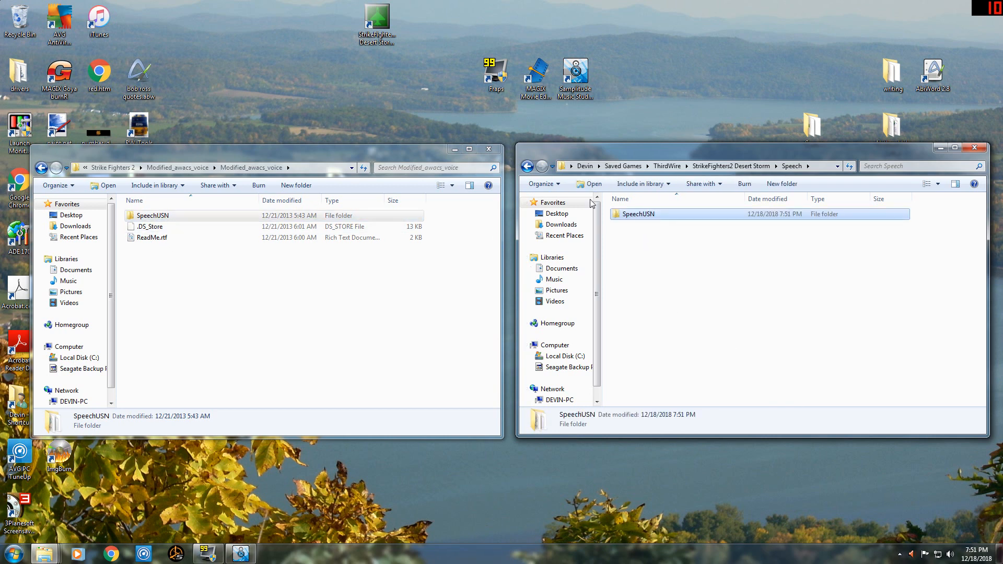
Return to the Desert Storm and downloads folders, and open the Objects folder of YAP Carriers 3 inside YAP Enterprise.
{"action": "left_click", "coordinate": [530, 168]}
{"action": "left_click", "coordinate": [41, 167]}
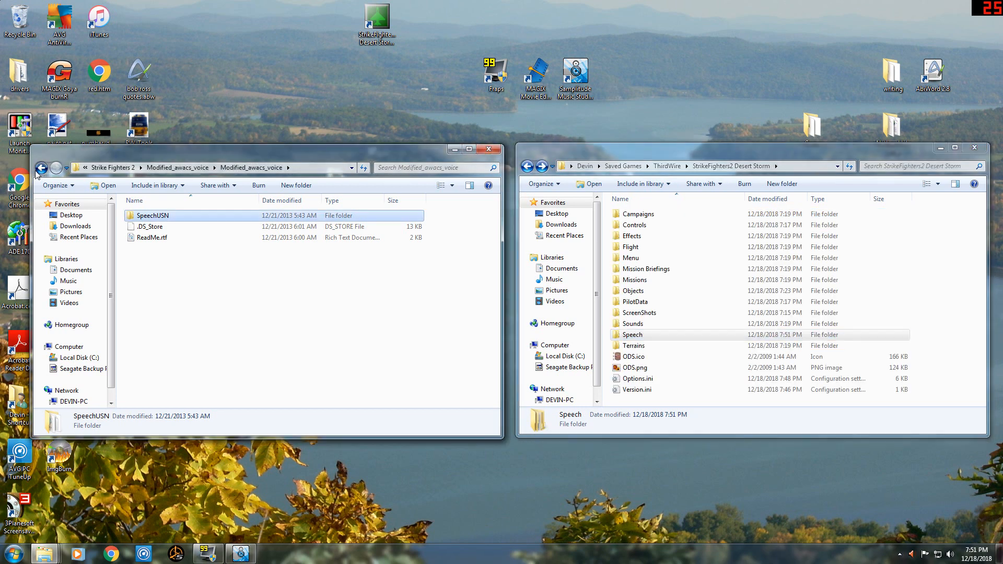
{"action": "left_click", "coordinate": [41, 167]}
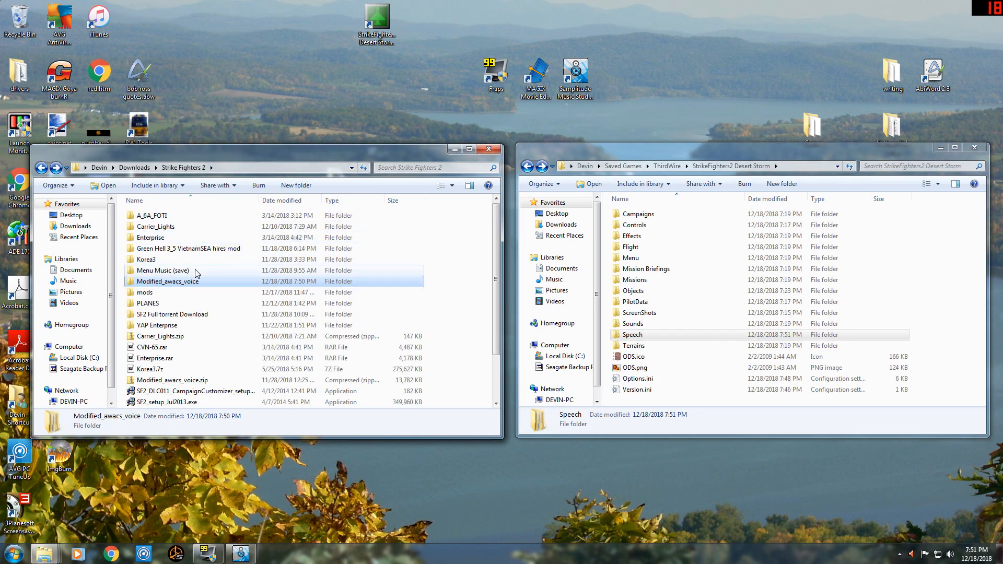
{"action": "double_click", "coordinate": [175, 325]}
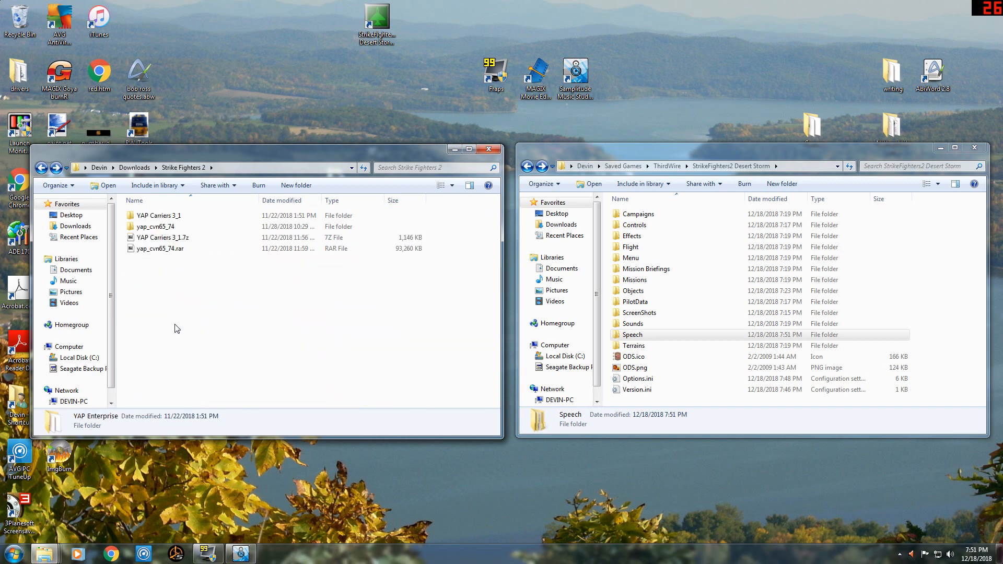
{"action": "double_click", "coordinate": [175, 216]}
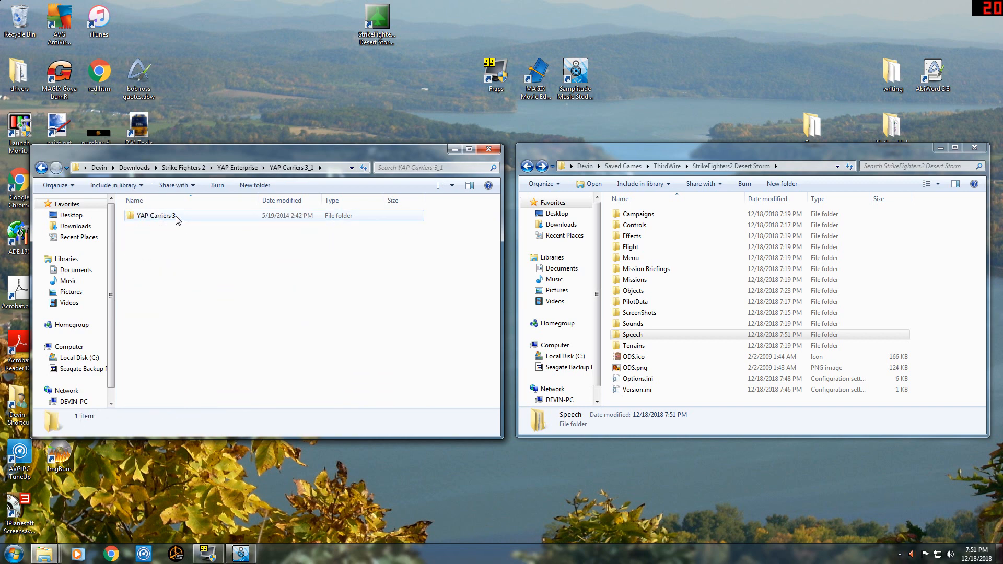
{"action": "double_click", "coordinate": [175, 215]}
{"action": "double_click", "coordinate": [165, 225]}
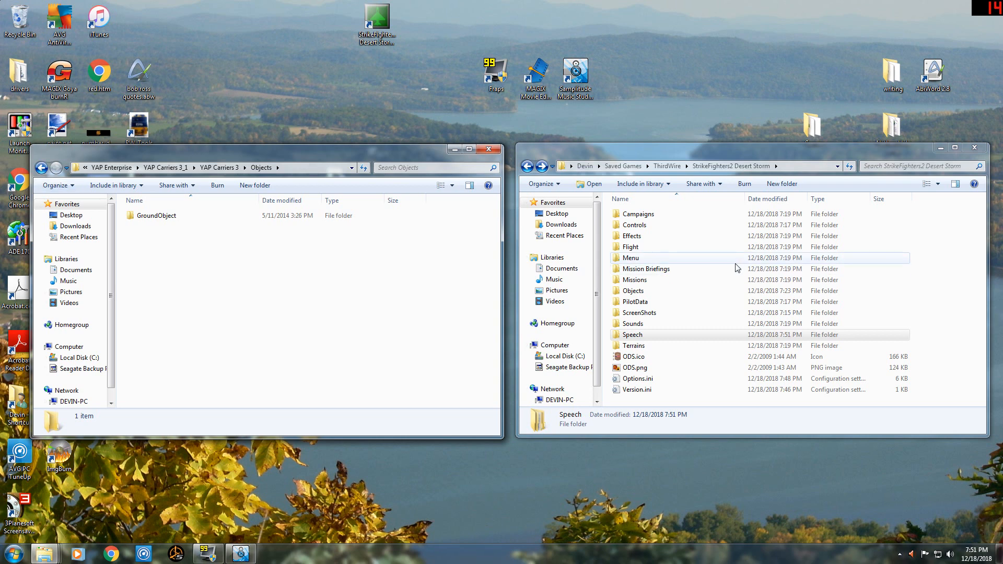
Copy the CVN-65 folder from YAP Carriers 3's GroundObject folder into the Desert Storm mod's Objects\GroundObject folder.
{"action": "double_click", "coordinate": [655, 291]}
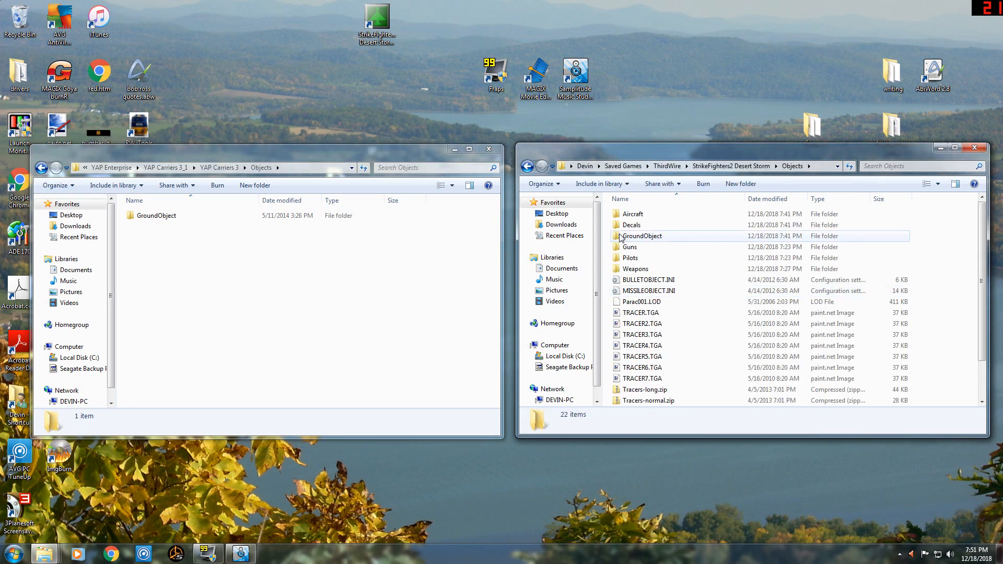
{"action": "double_click", "coordinate": [187, 218]}
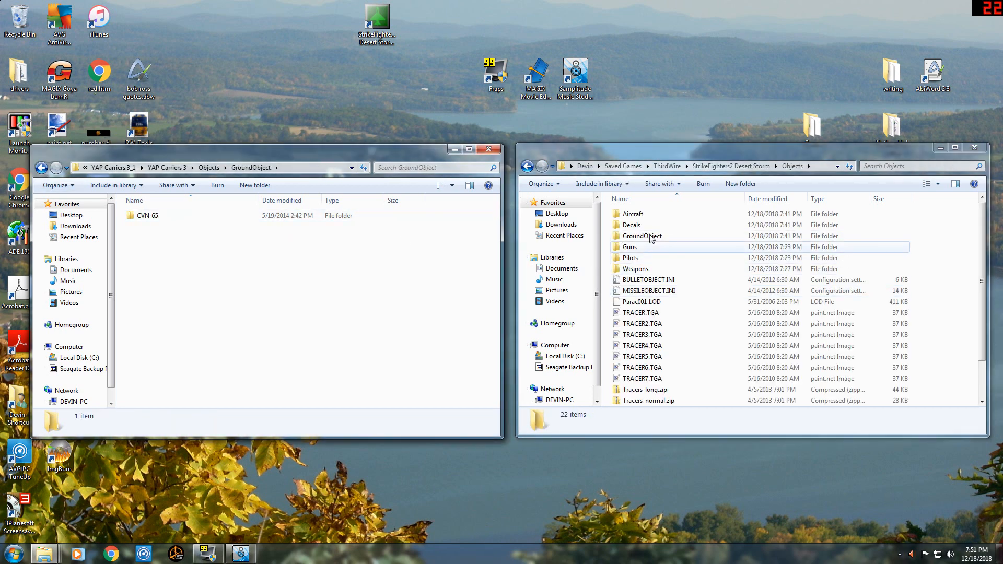
{"action": "double_click", "coordinate": [651, 237]}
{"action": "scroll", "coordinate": [668, 352], "scroll_direction": "down", "scroll_amount": 8}
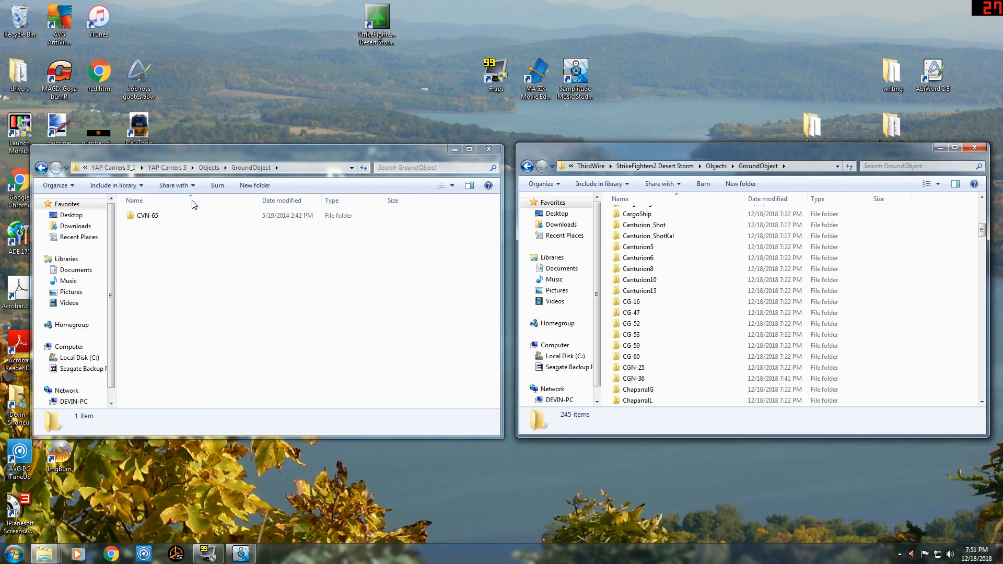
{"action": "left_click", "coordinate": [172, 218]}
{"action": "left_click", "coordinate": [173, 219]}
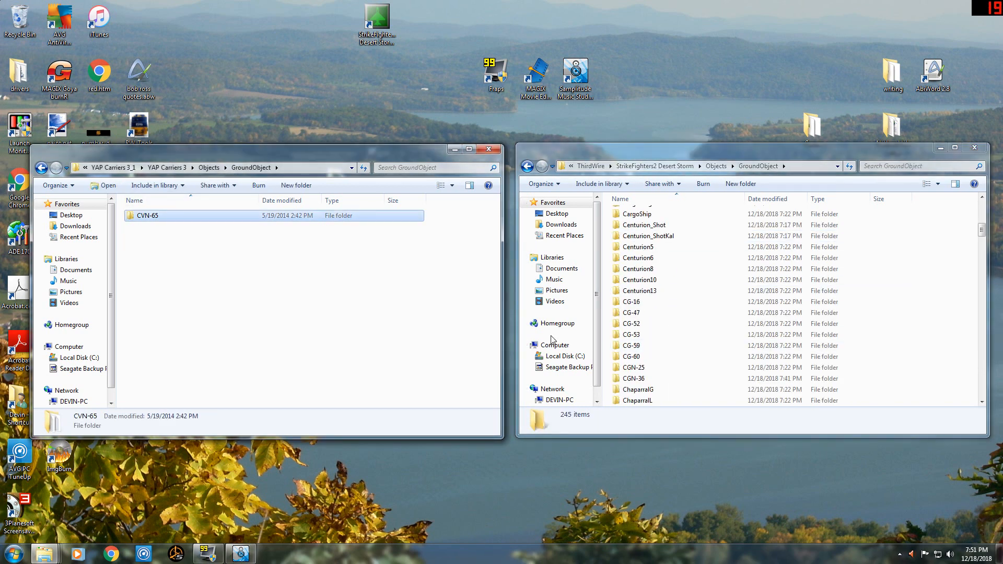
{"action": "left_click", "coordinate": [610, 291]}
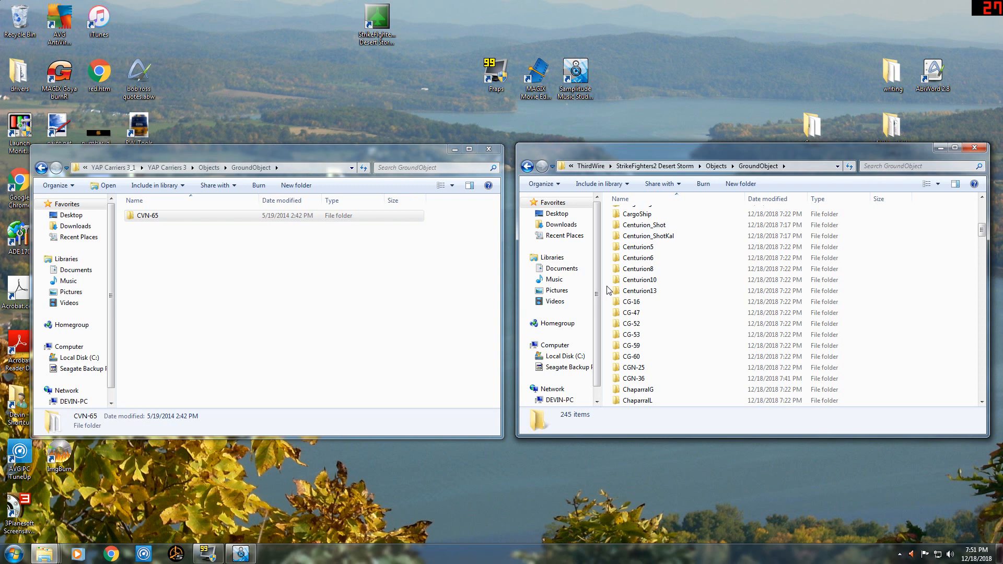
{"action": "key", "text": "ctrl+v"}
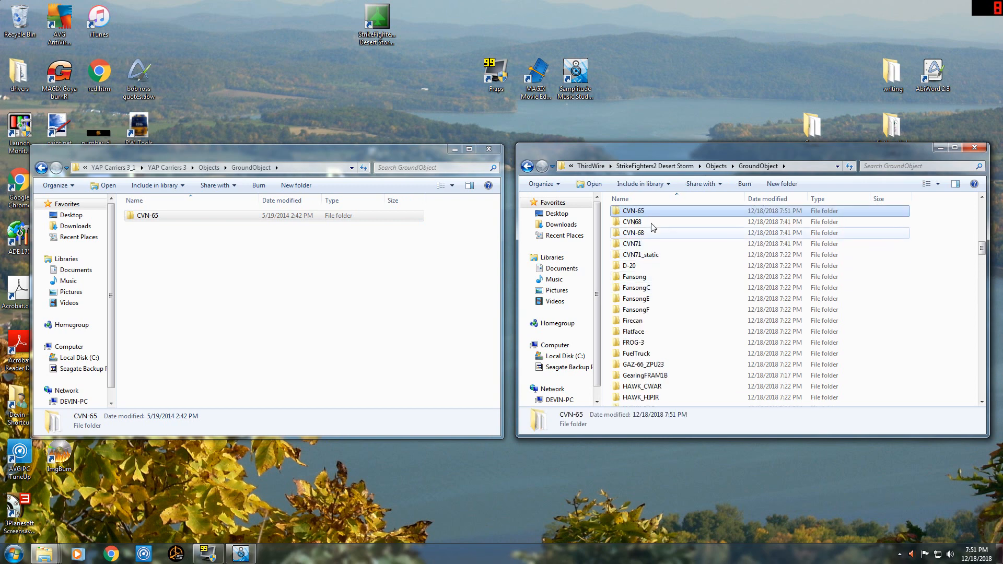
Return to the Strike Fighters 2 downloads and examine the available add-ons and the carrier folders in the Desert Storm GroundObject folder.
{"action": "left_click", "coordinate": [41, 168]}
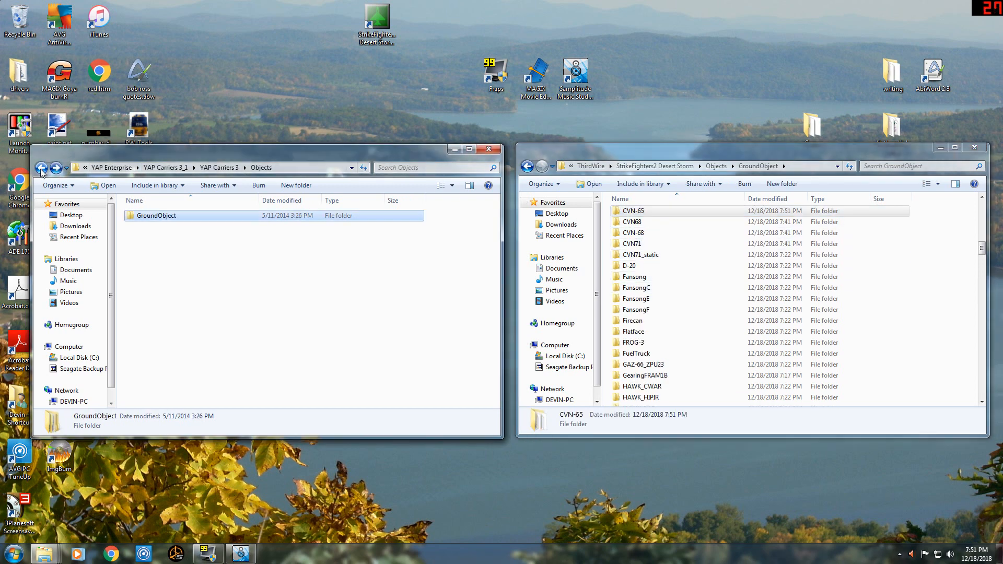
{"action": "left_click", "coordinate": [41, 168]}
{"action": "left_click", "coordinate": [41, 168]}
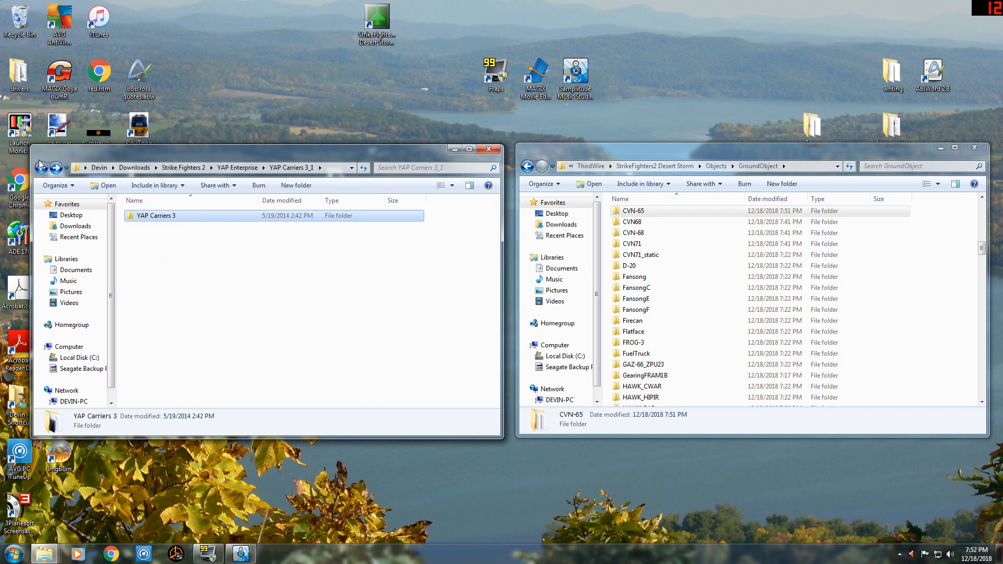
{"action": "left_click", "coordinate": [41, 168]}
{"action": "left_click", "coordinate": [41, 168]}
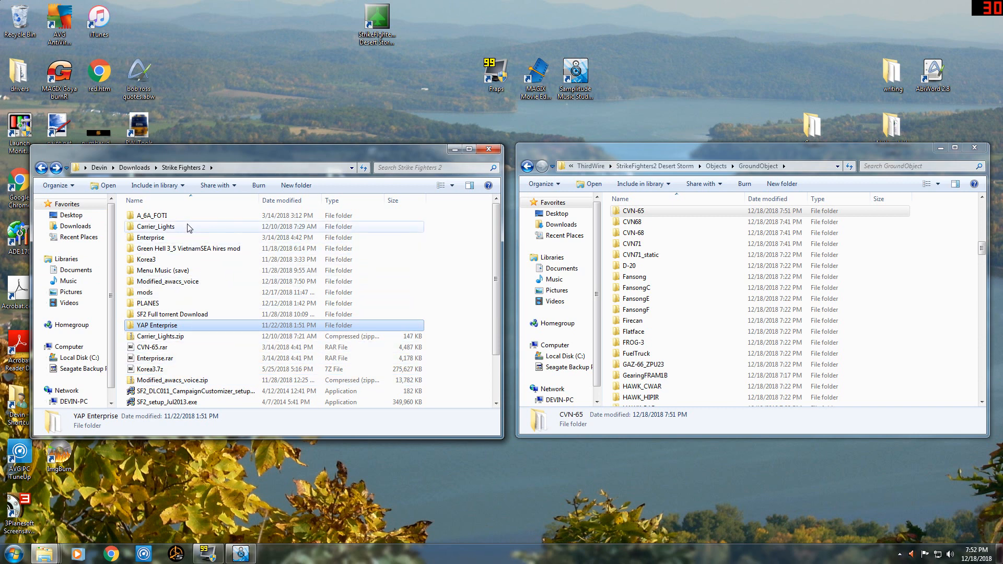
{"action": "scroll", "coordinate": [191, 371], "scroll_direction": "down", "scroll_amount": 2}
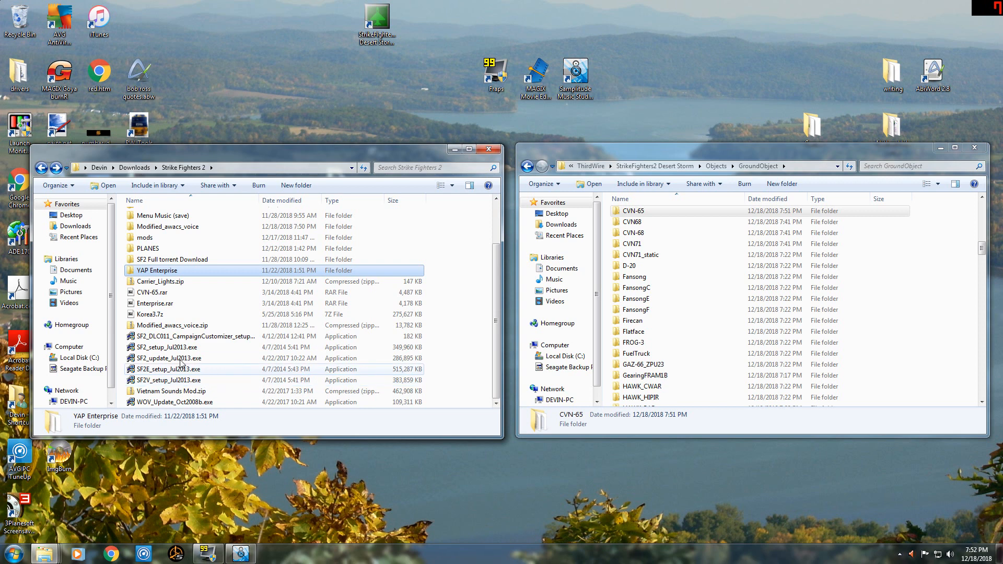
{"action": "scroll", "coordinate": [178, 358], "scroll_direction": "up", "scroll_amount": 2}
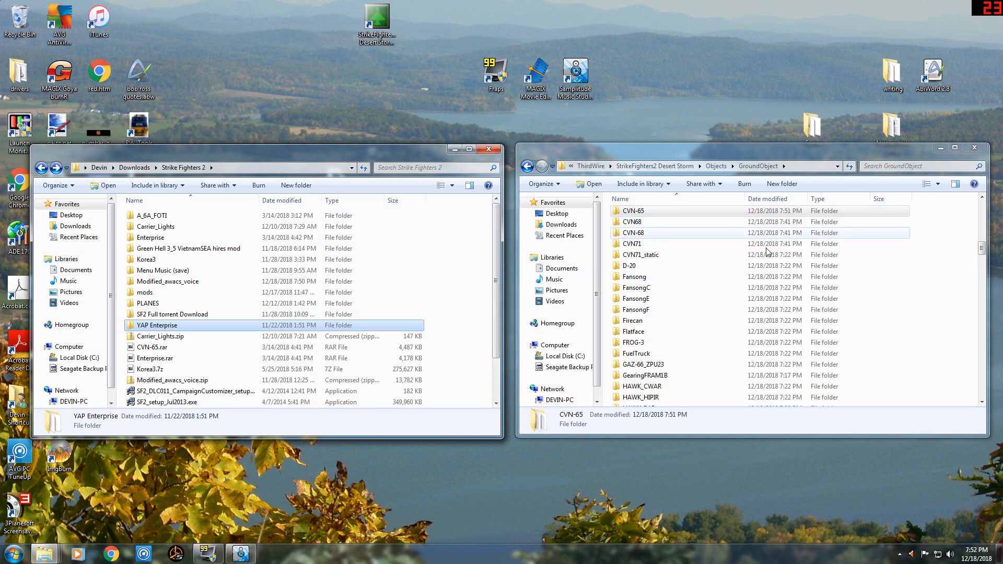
{"action": "left_click_drag", "start_coordinate": [982, 249], "coordinate": [984, 243]}
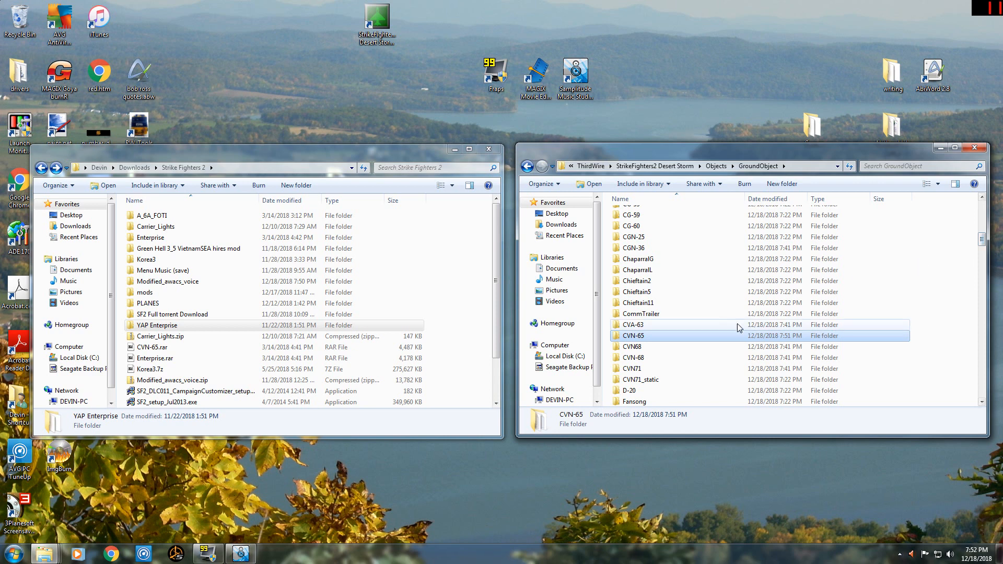
{"action": "mouse_move", "coordinate": [671, 328]}
{"action": "scroll", "coordinate": [635, 335], "scroll_direction": "up", "scroll_amount": 10}
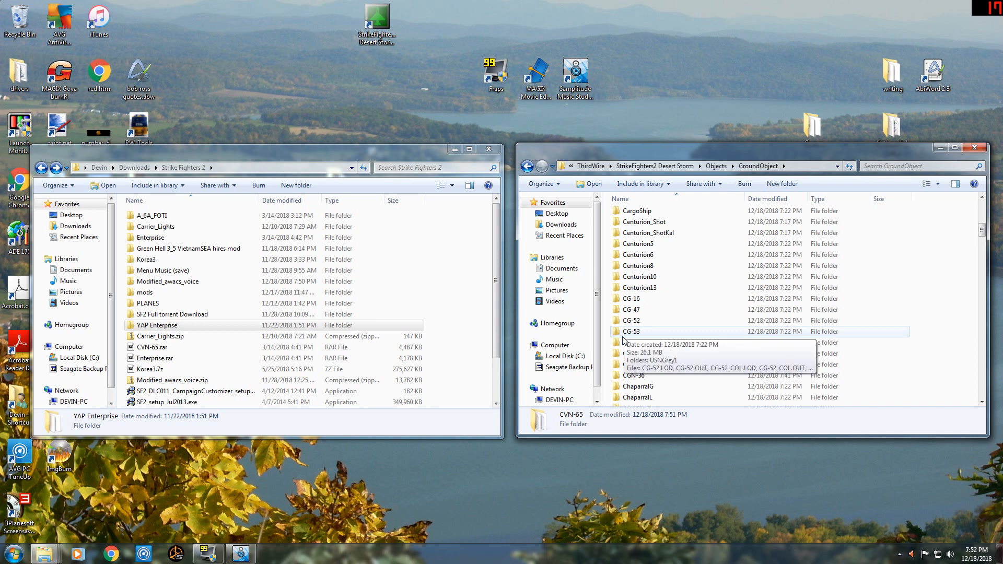
Go back from GroundObject to the ThirdWire folder and minimize both folder windows to show the desktop.
{"action": "left_click", "coordinate": [527, 166]}
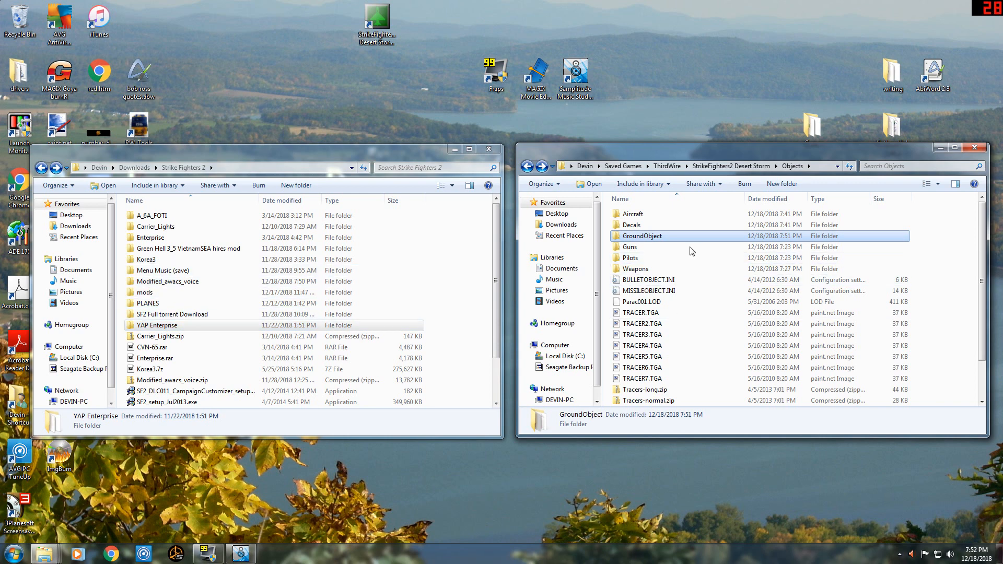
{"action": "left_click", "coordinate": [526, 167]}
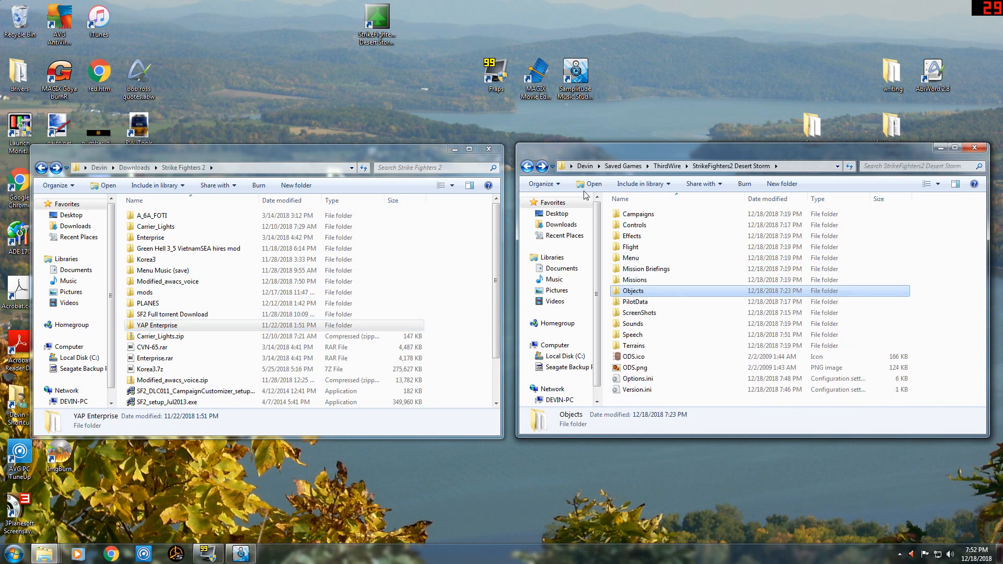
{"action": "left_click", "coordinate": [667, 166]}
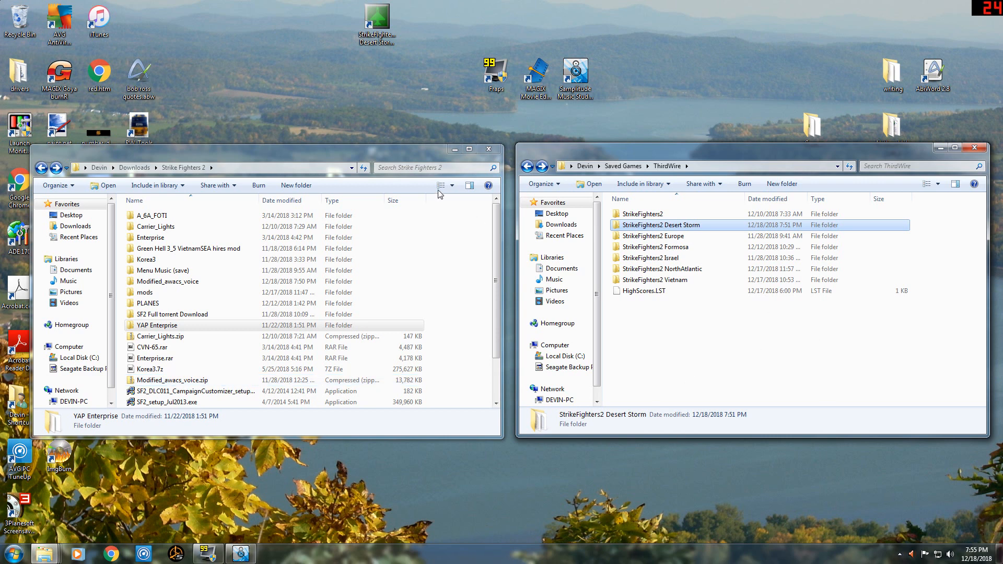
{"action": "left_click", "coordinate": [456, 149]}
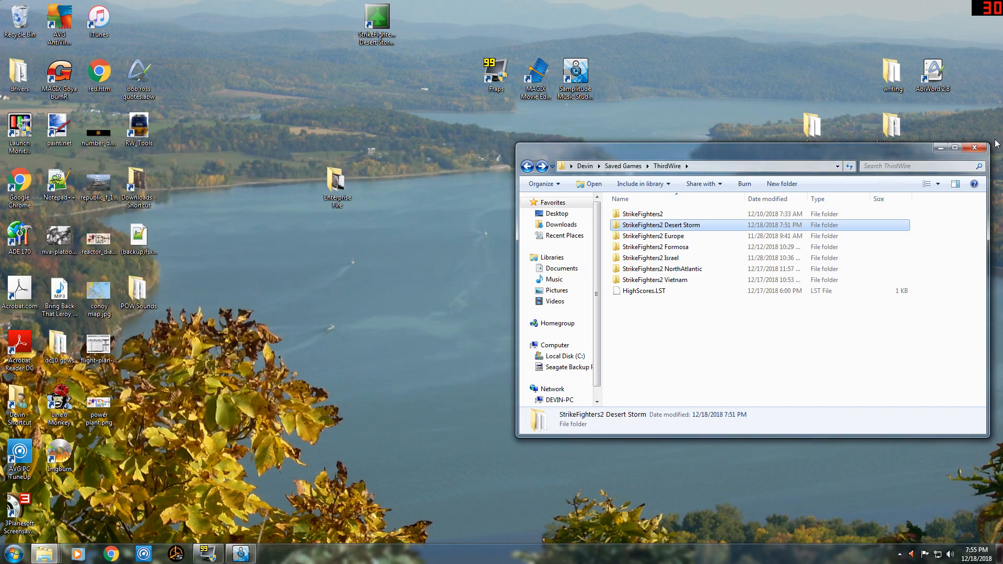
{"action": "left_click", "coordinate": [940, 148]}
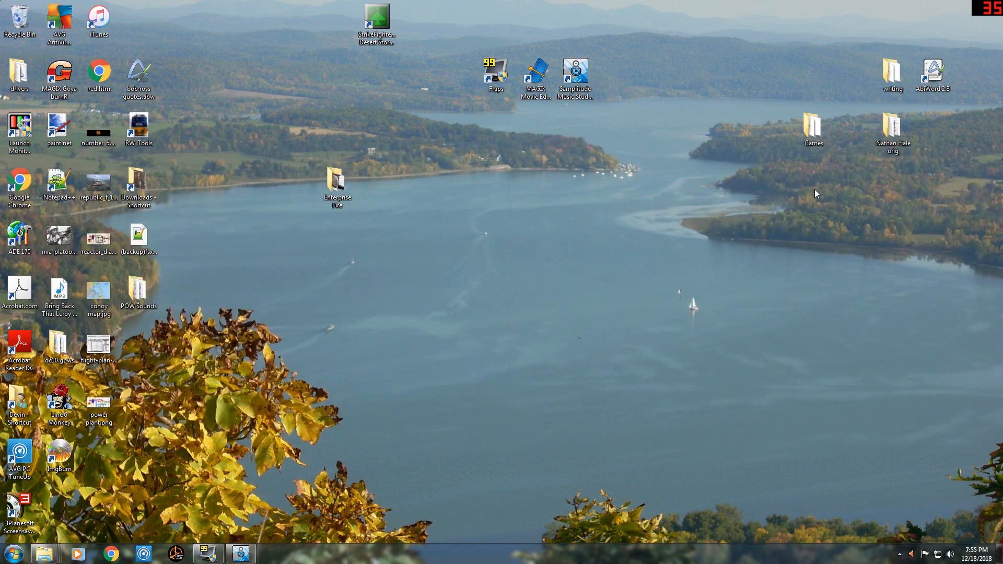